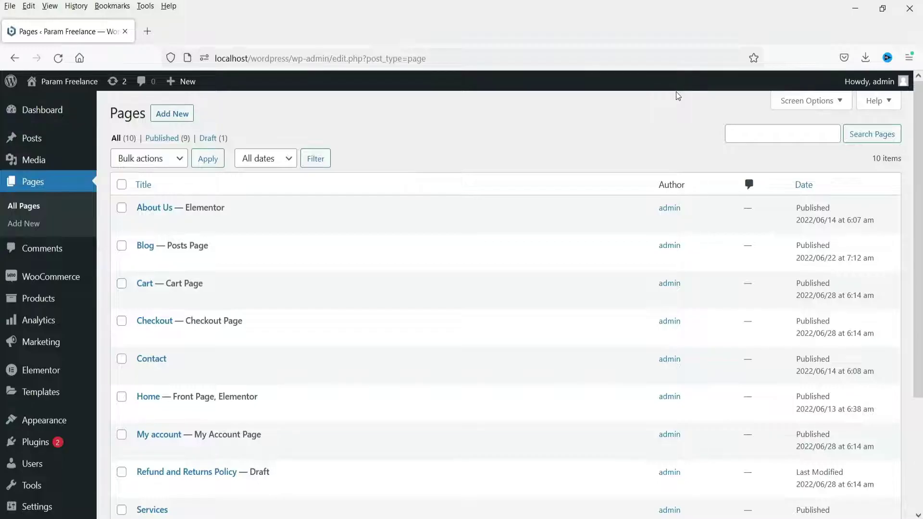
# Open the Home page in the Elementor editor in a new tab and review its current layout.
pyautogui.scroll(-3, 142, 277)
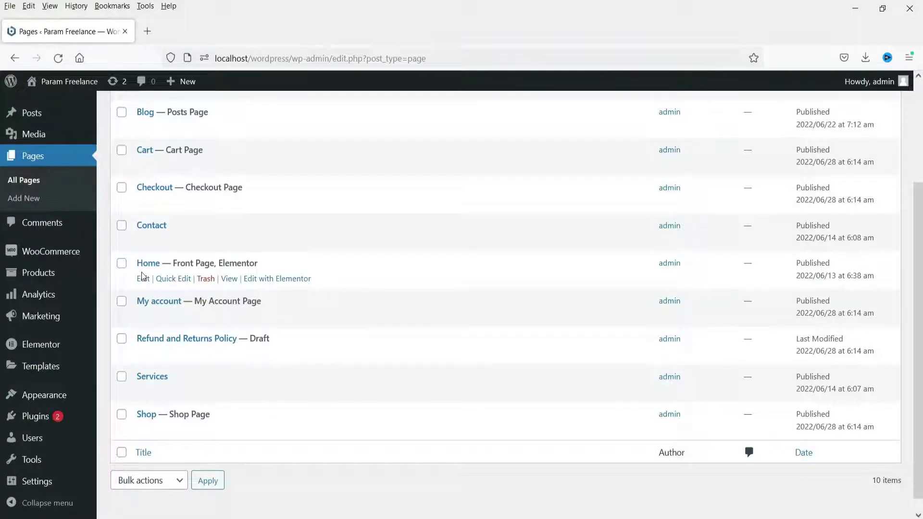
pyautogui.rightClick(271, 280)
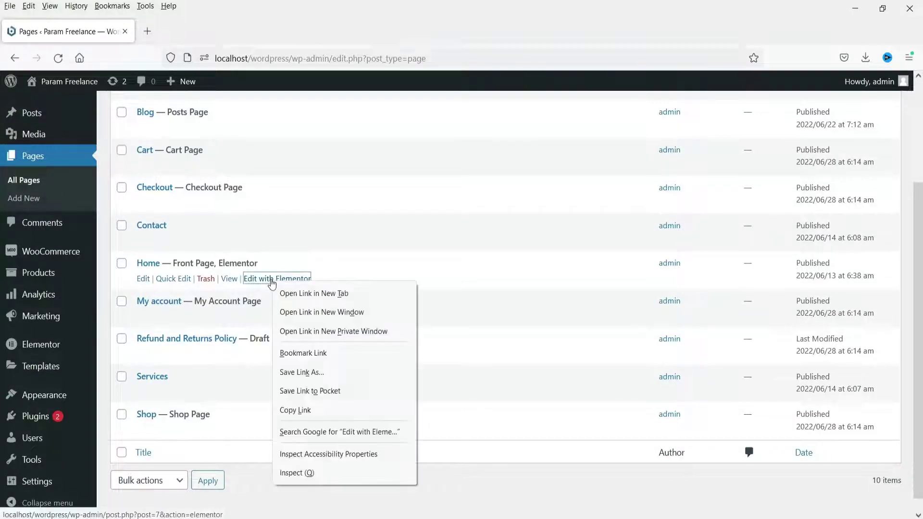
pyautogui.click(331, 299)
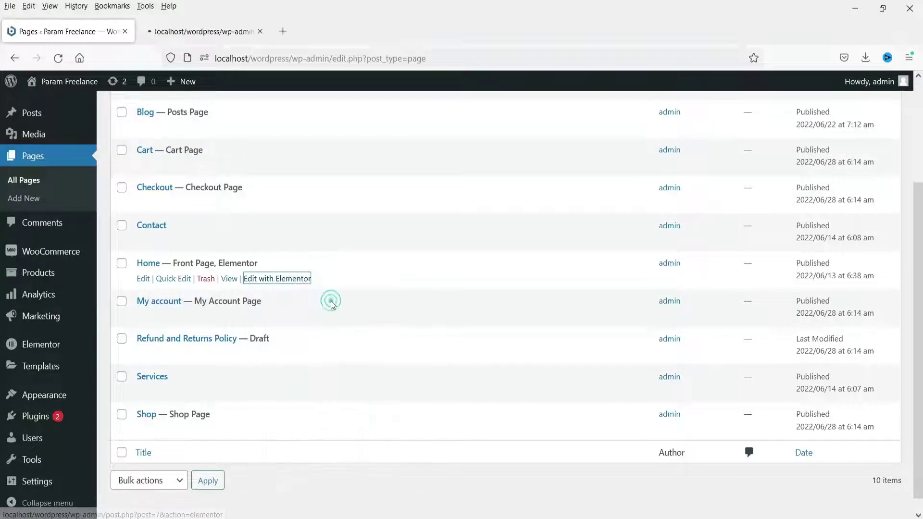
pyautogui.hotkey('ctrl', 'Tab')
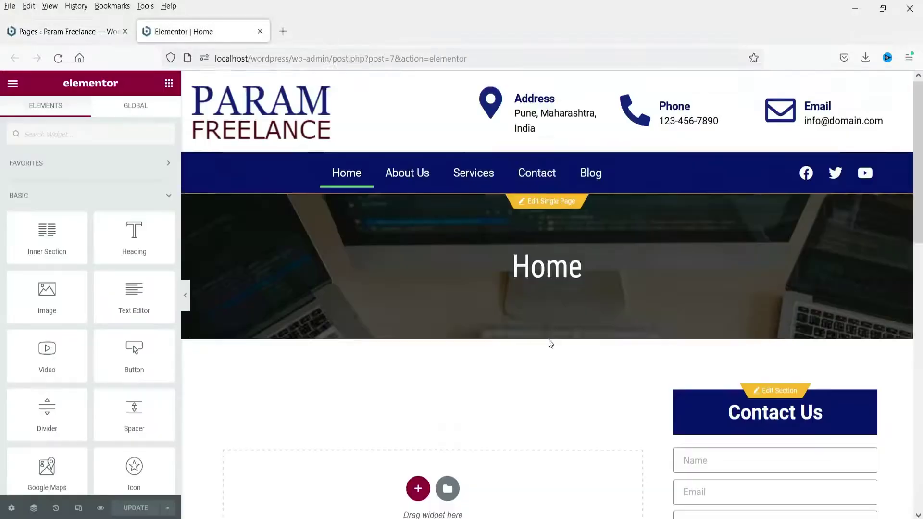
pyautogui.scroll(-4, 877, 248)
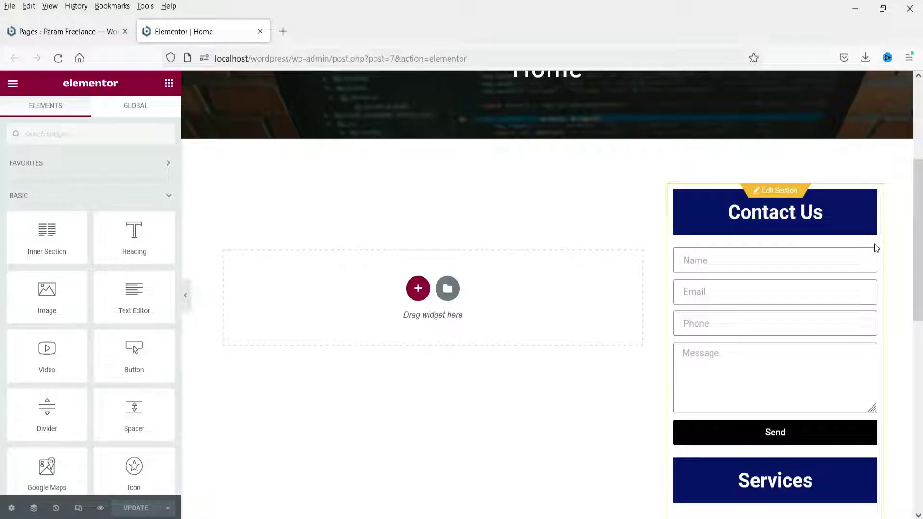
pyautogui.scroll(4, 329, 267)
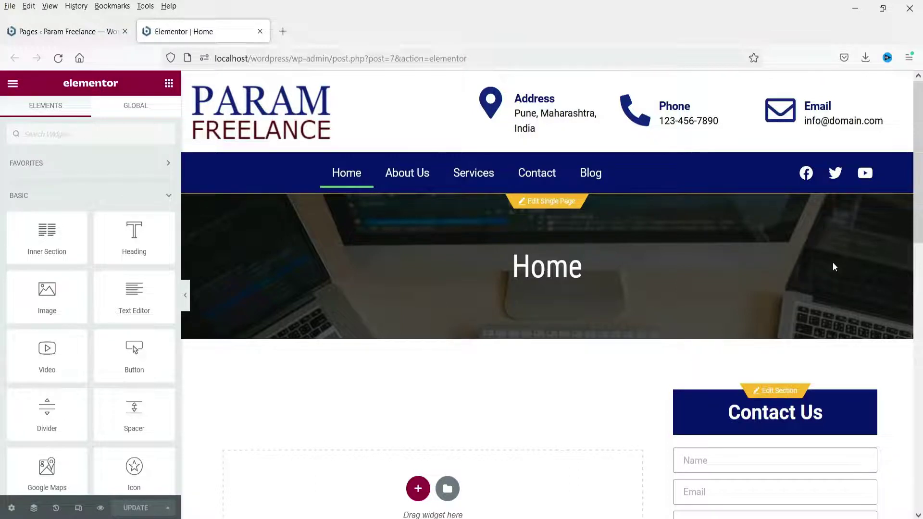
pyautogui.scroll(-3, 832, 255)
pyautogui.scroll(2, 823, 267)
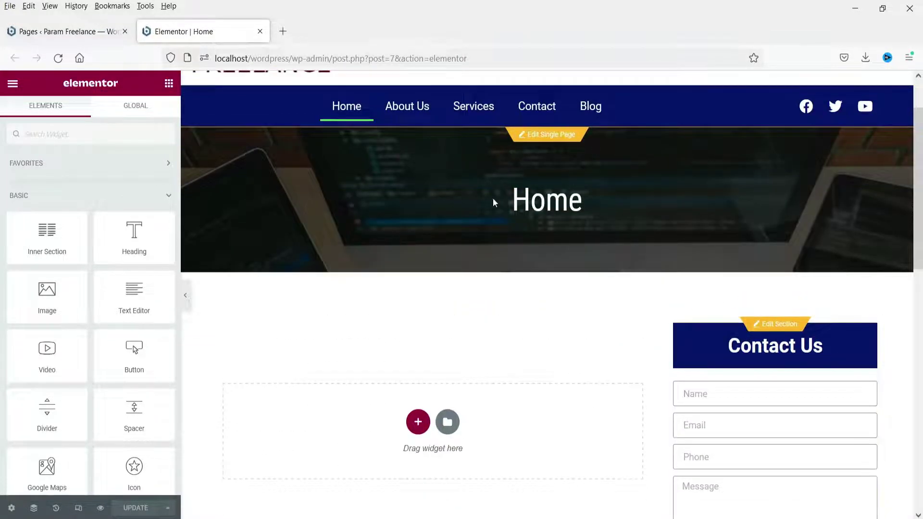
pyautogui.scroll(1, 495, 254)
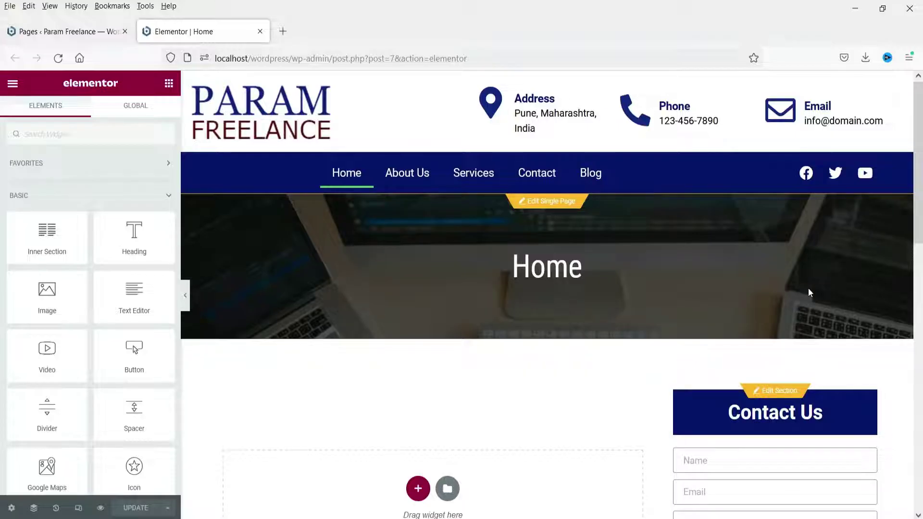
# Set the Home page's template to Elementor Full Width in its page settings and update the page.
pyautogui.click(29, 33)
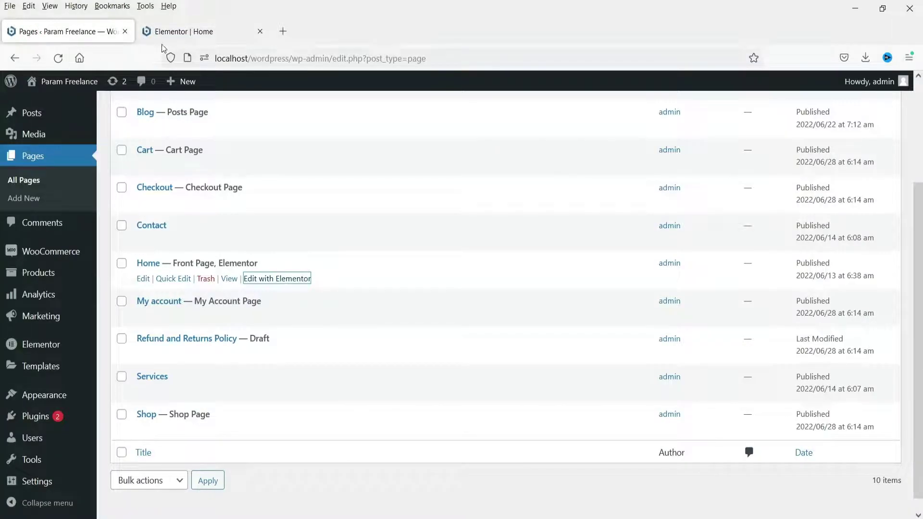
pyautogui.click(143, 283)
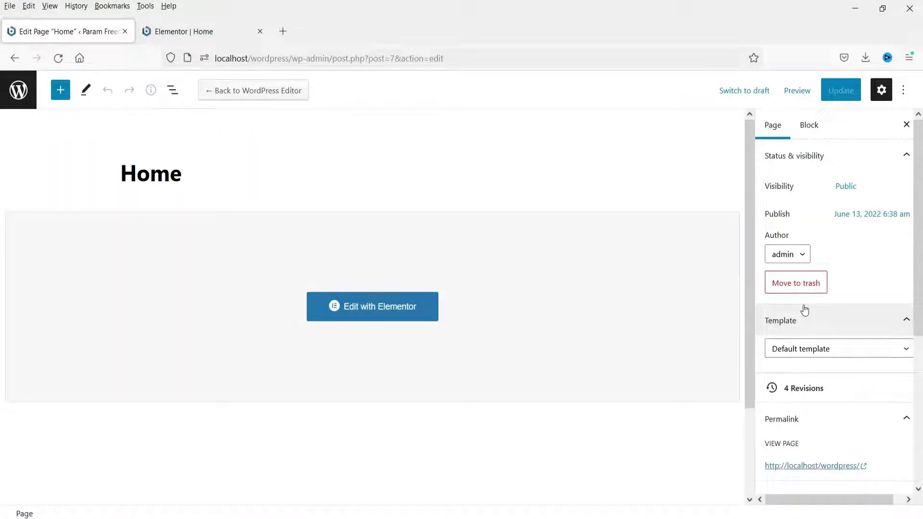
pyautogui.click(815, 356)
pyautogui.click(845, 403)
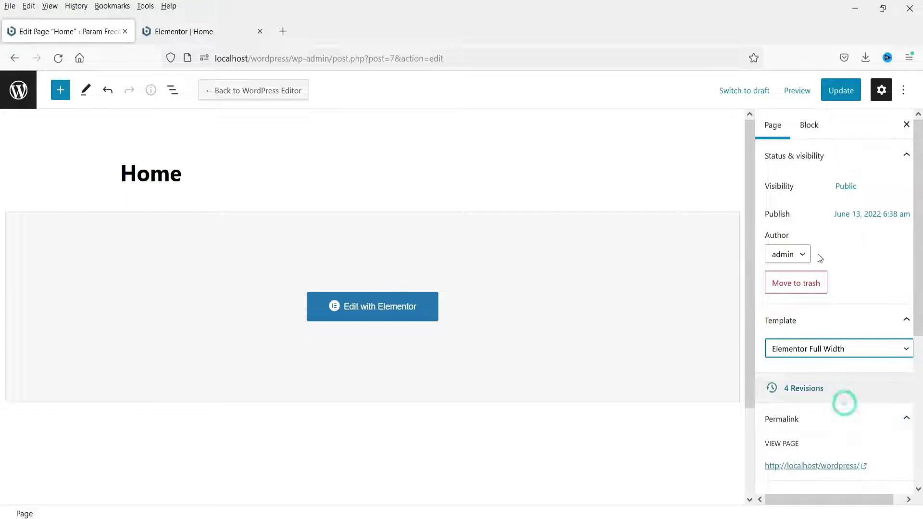
pyautogui.click(837, 100)
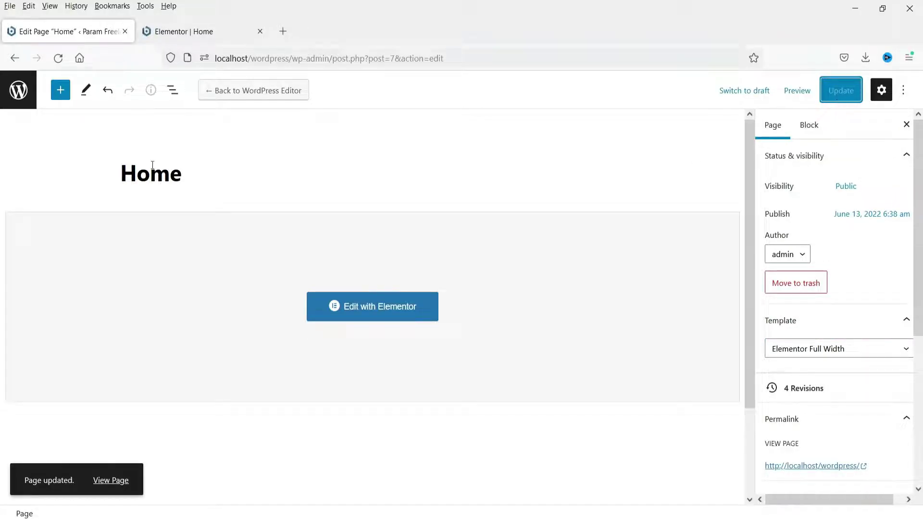
# Reload the Home page's Elementor editor and add a single-column section below the navigation bar.
pyautogui.click(157, 32)
pyautogui.click(59, 62)
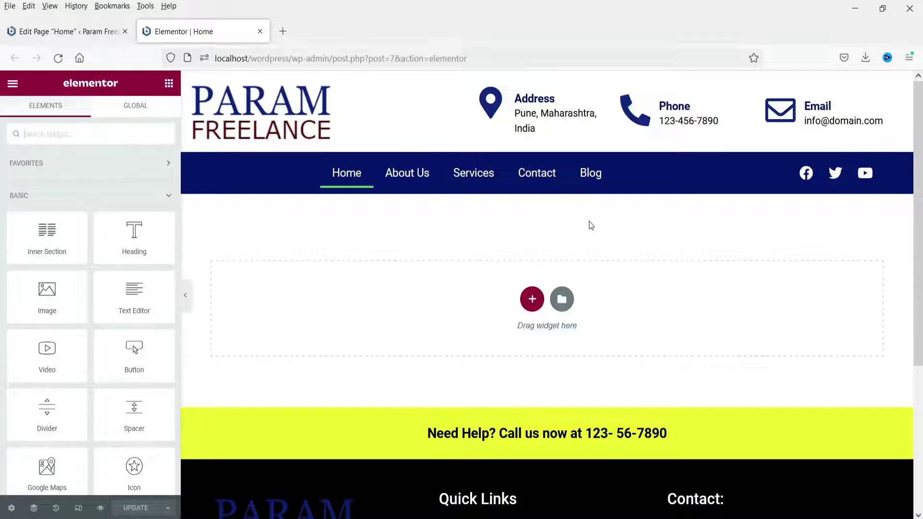
pyautogui.click(532, 298)
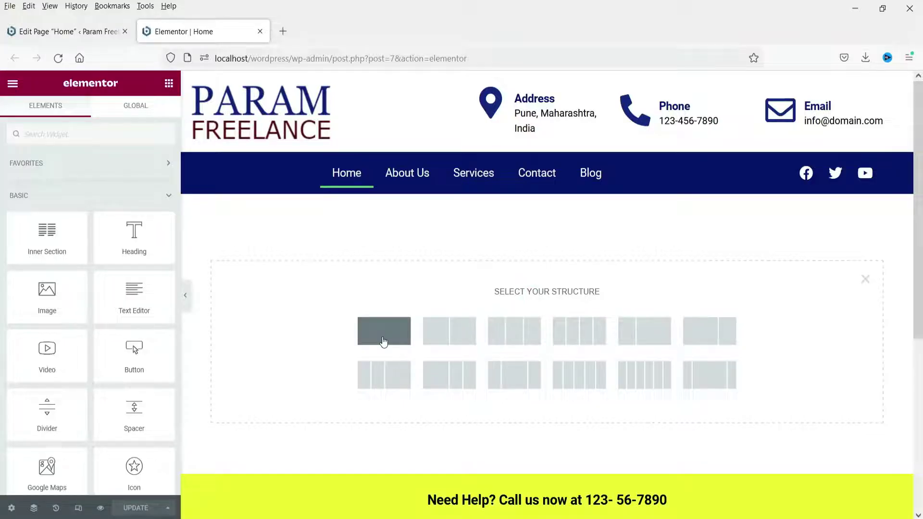
pyautogui.click(383, 341)
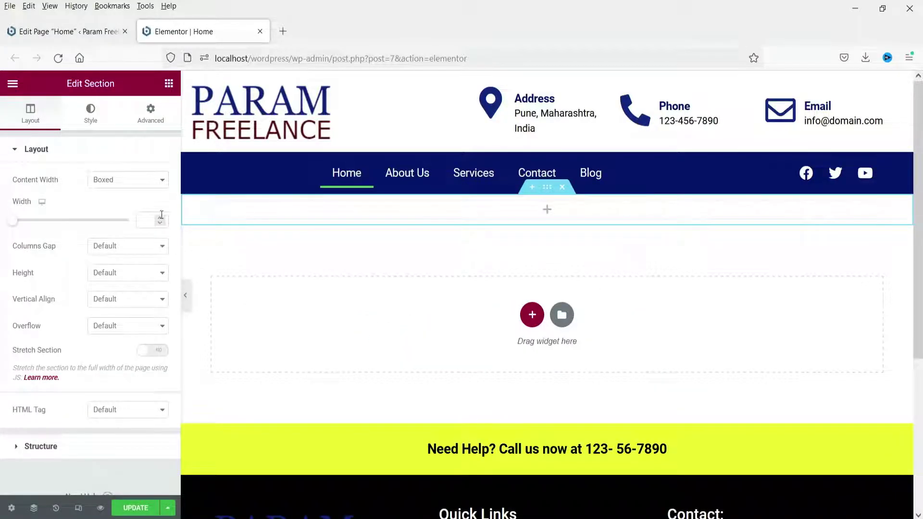
# Set the new section's content width to Full Width and its columns gap to No Gap.
pyautogui.click(122, 185)
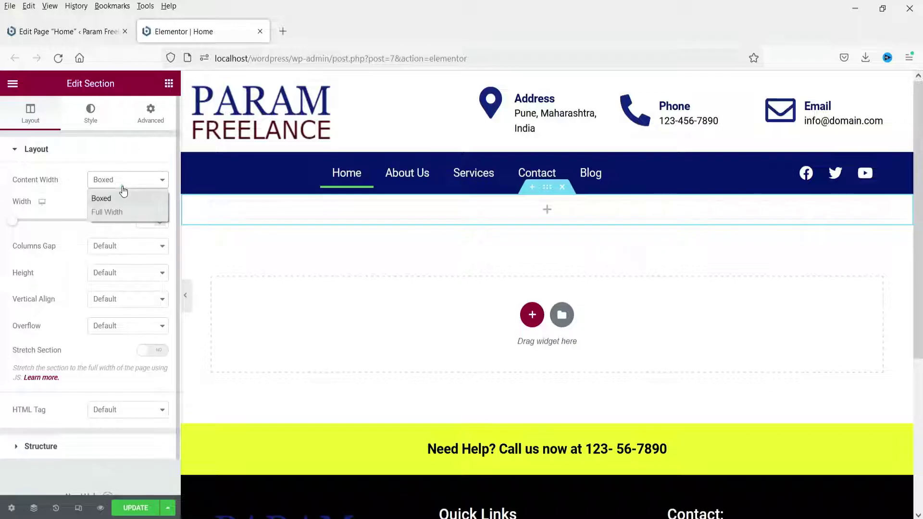
pyautogui.click(120, 212)
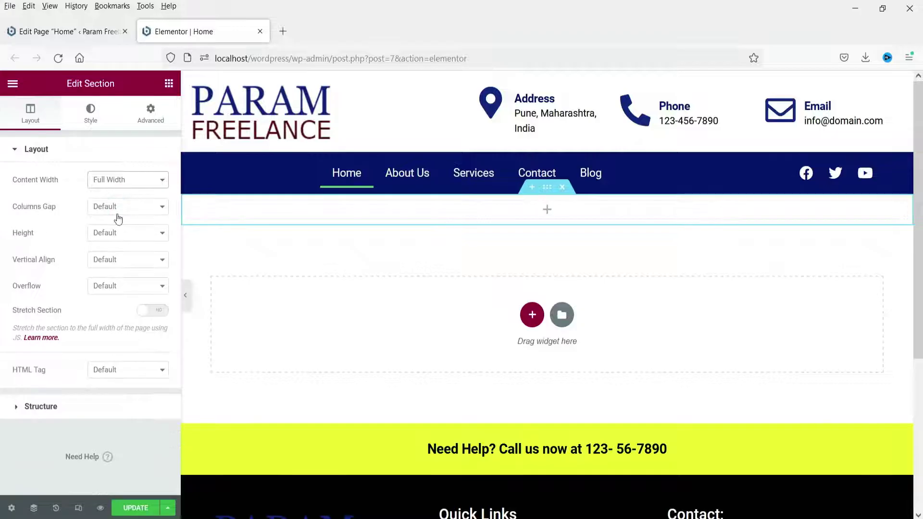
pyautogui.click(117, 207)
pyautogui.click(115, 239)
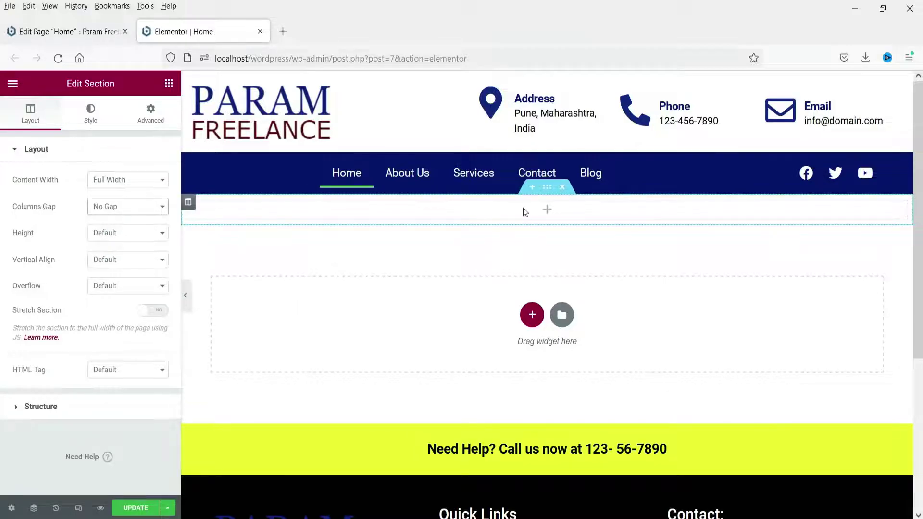
# Find the Image Carousel widget and place it in the empty section.
pyautogui.click(546, 210)
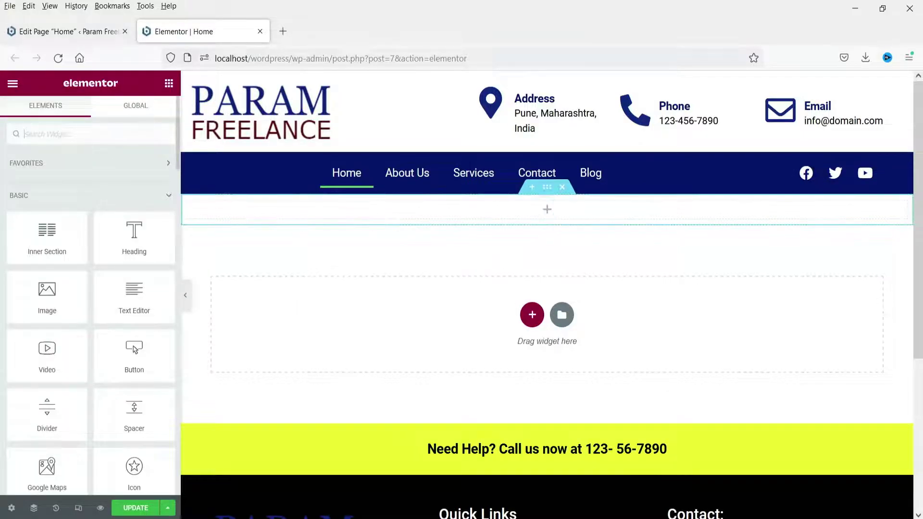
pyautogui.write('slide')
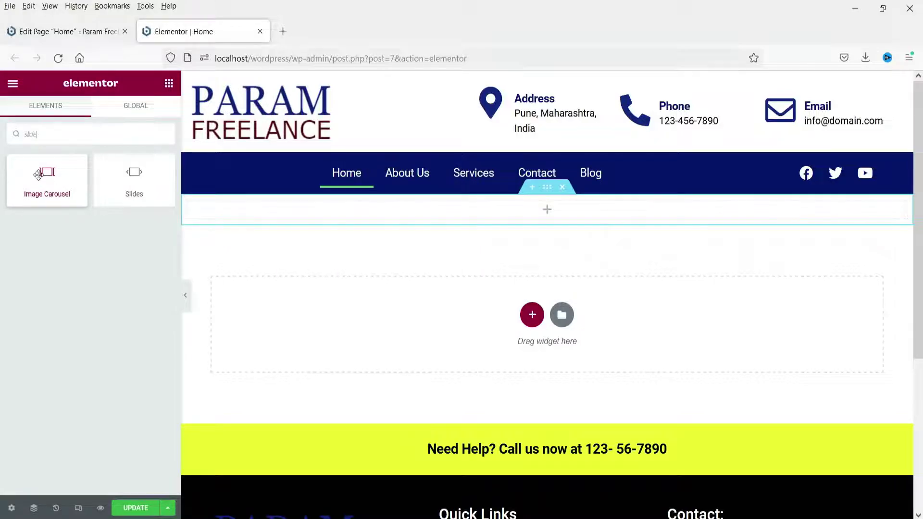
pyautogui.moveTo(43, 173); pyautogui.dragTo(469, 209)
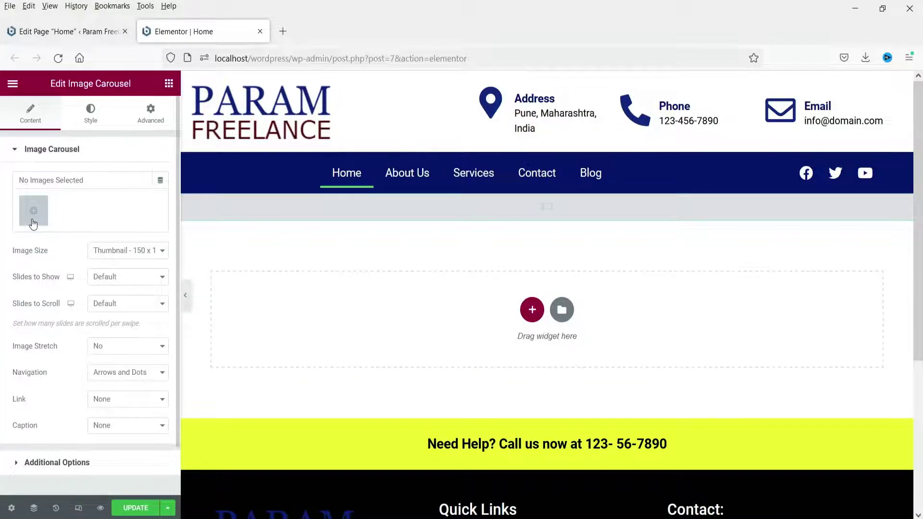
# Create a new gallery for the carousel from the two office meeting photos in the media library.
pyautogui.click(33, 215)
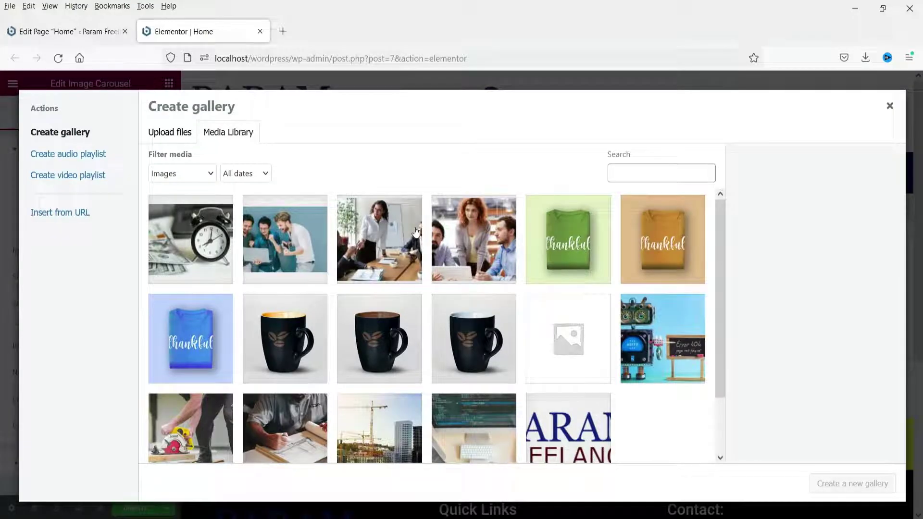
pyautogui.click(417, 232)
pyautogui.click(477, 238)
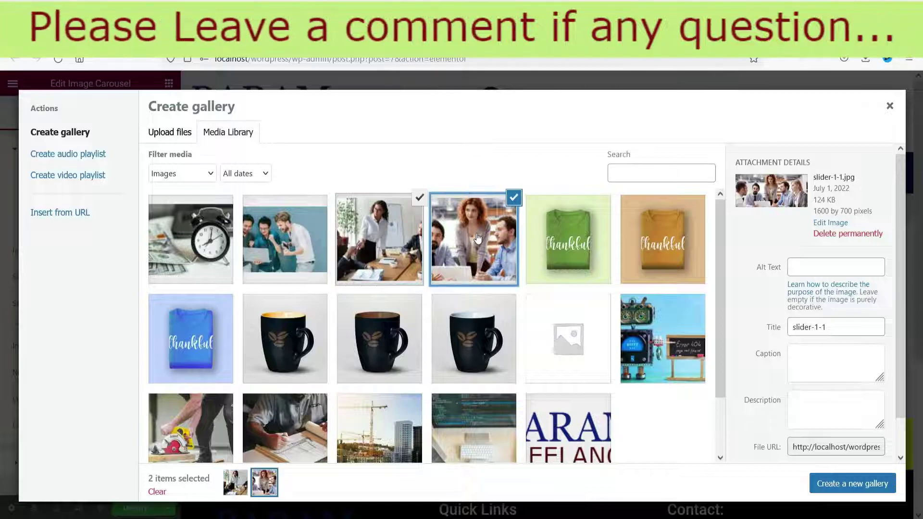
pyautogui.click(864, 491)
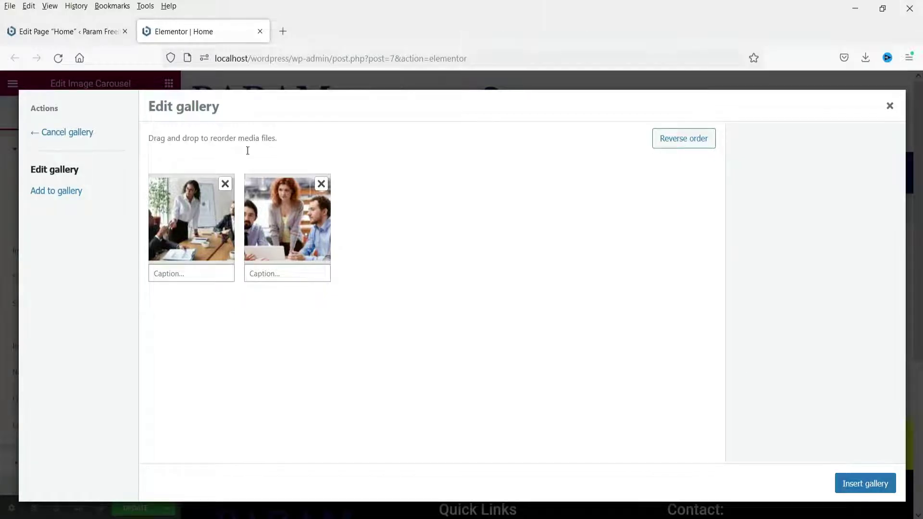
pyautogui.click(45, 198)
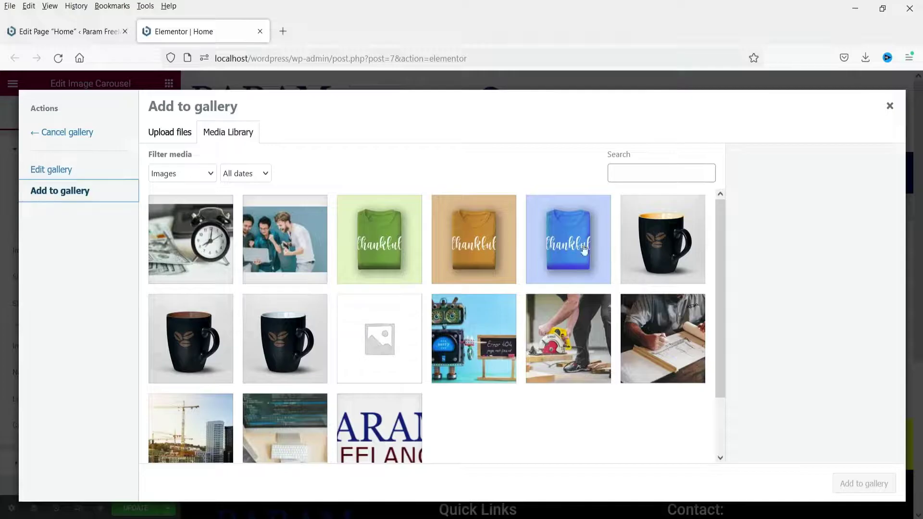
pyautogui.click(173, 137)
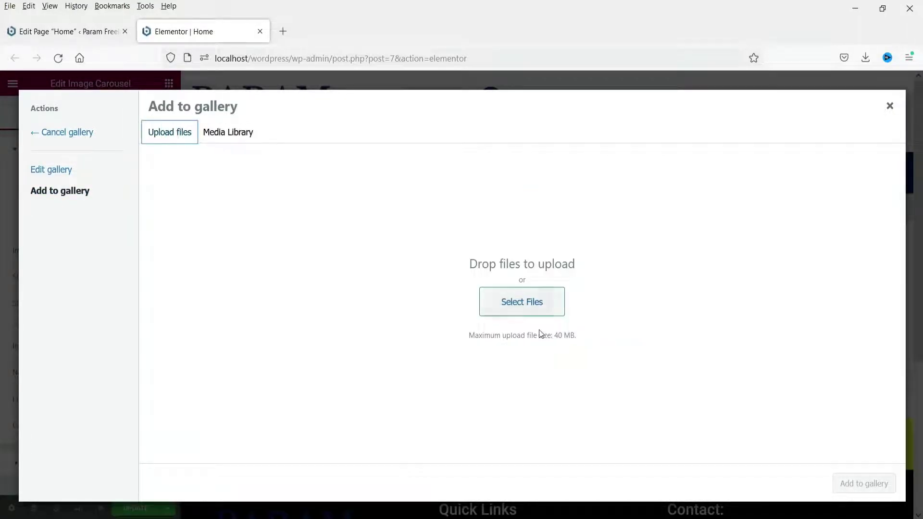
pyautogui.click(544, 313)
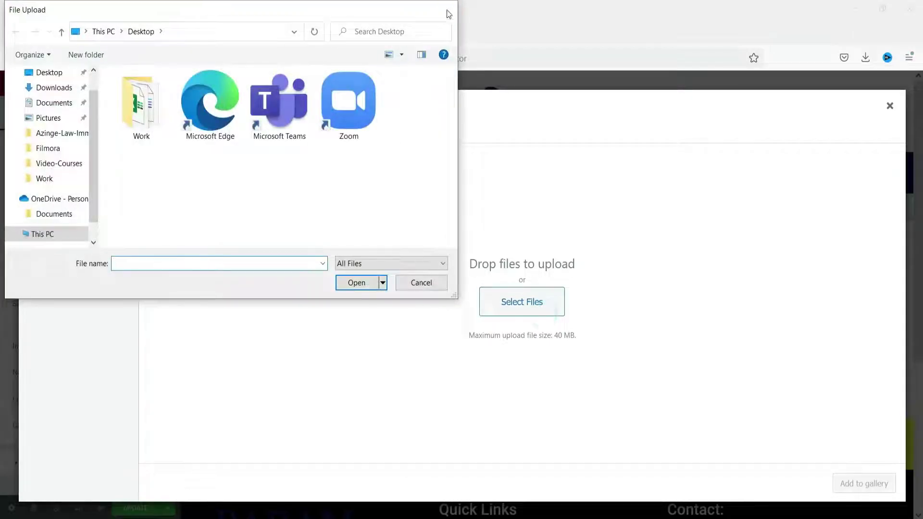
pyautogui.click(447, 10)
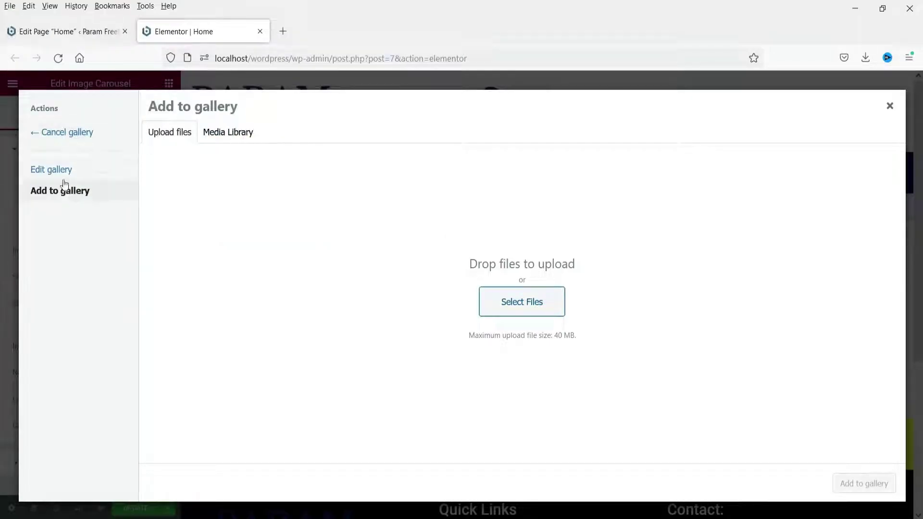
pyautogui.click(52, 170)
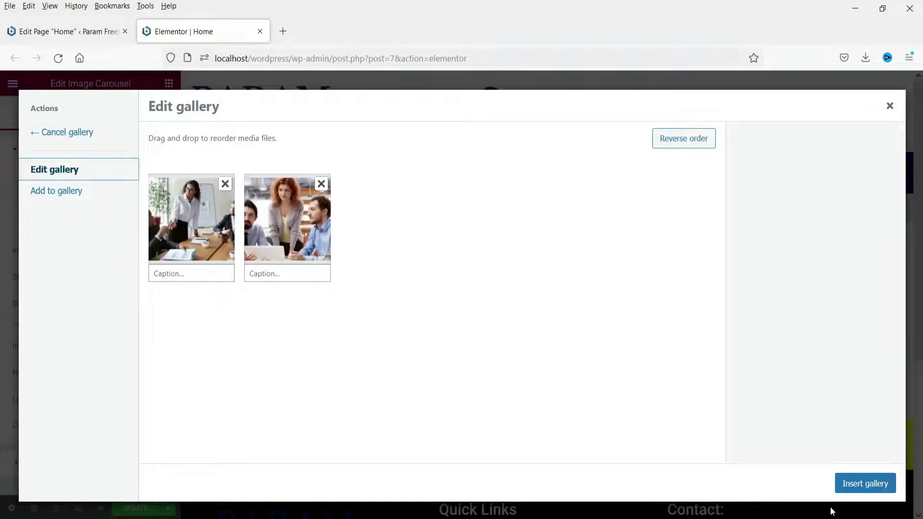
# Insert the two-image gallery into the carousel and set its image size to Full.
pyautogui.click(862, 486)
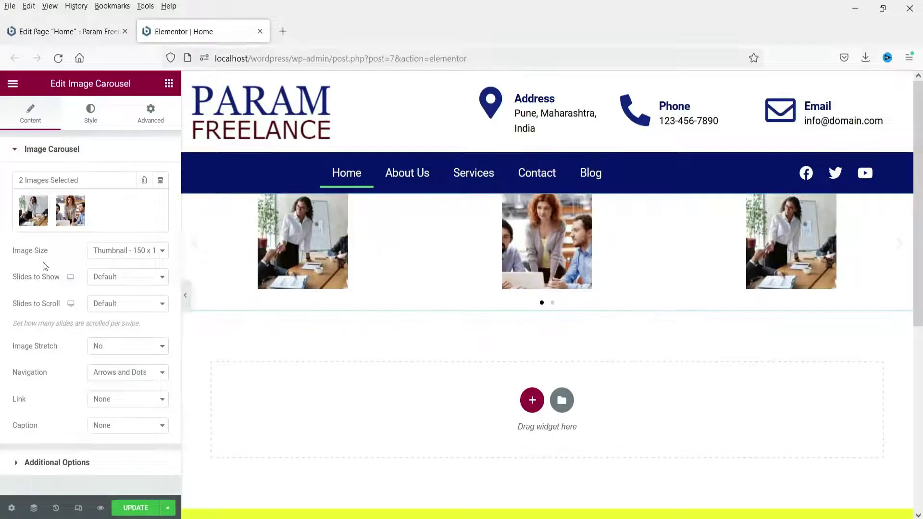
pyautogui.click(111, 255)
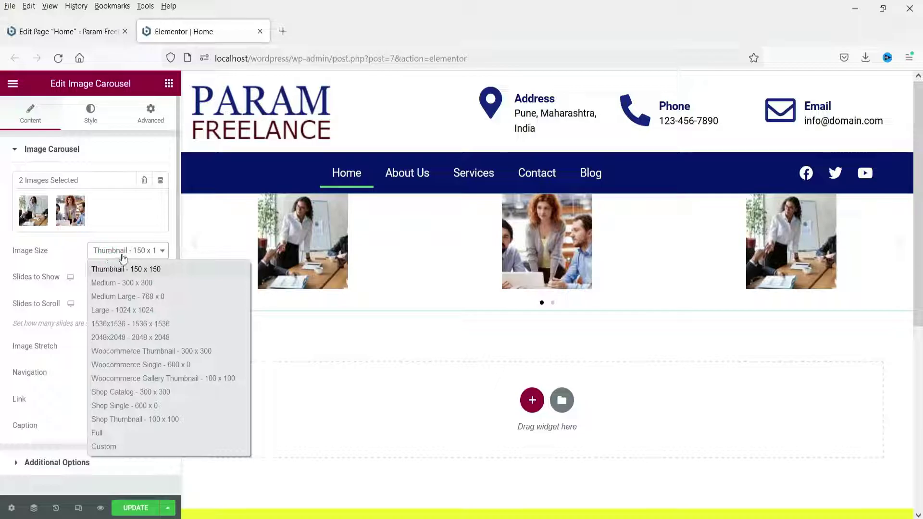
pyautogui.click(119, 434)
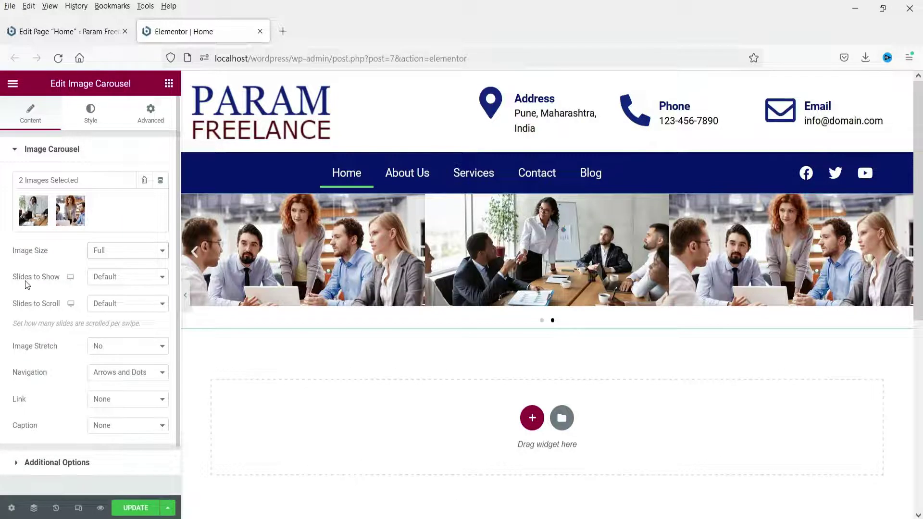
# Set the carousel's slides to show to 1 and image stretch to Yes.
pyautogui.click(114, 281)
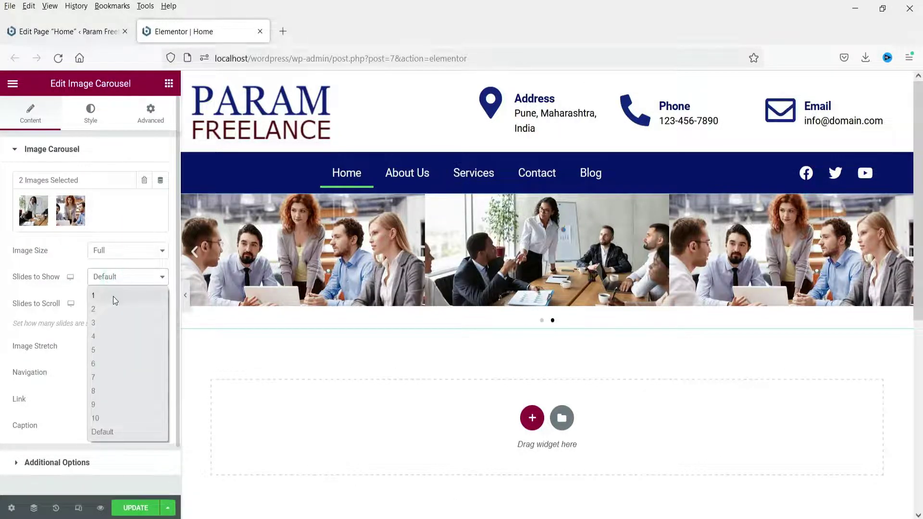
pyautogui.click(114, 296)
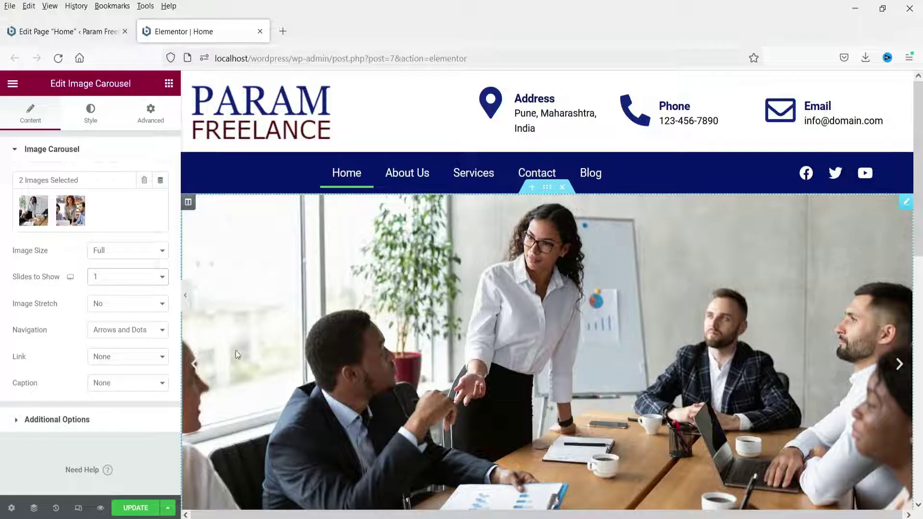
pyautogui.click(121, 304)
pyautogui.click(119, 336)
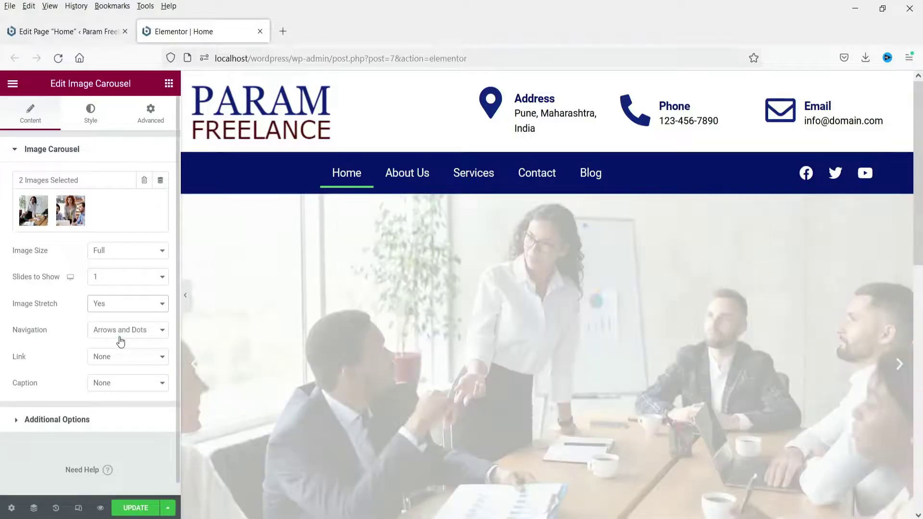
# Set the carousel's navigation to Arrows and keep its link option at None.
pyautogui.scroll(-3, 831, 312)
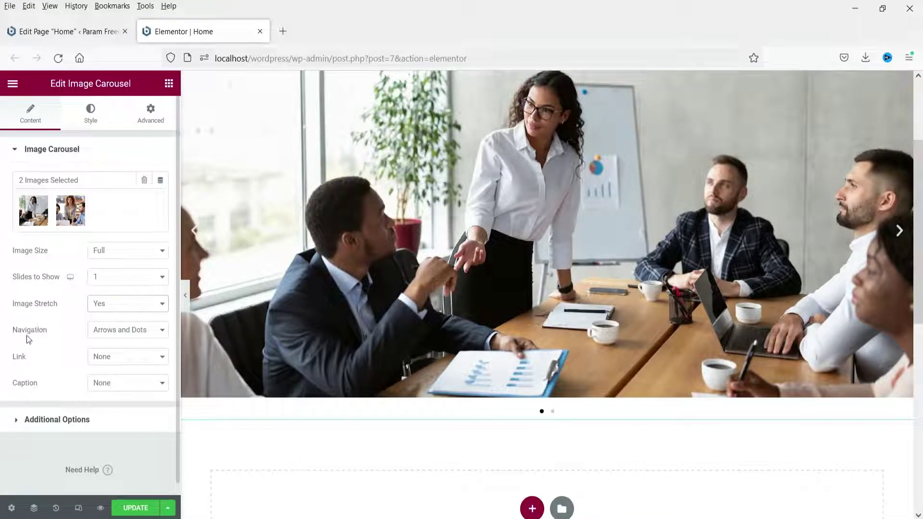
pyautogui.click(110, 336)
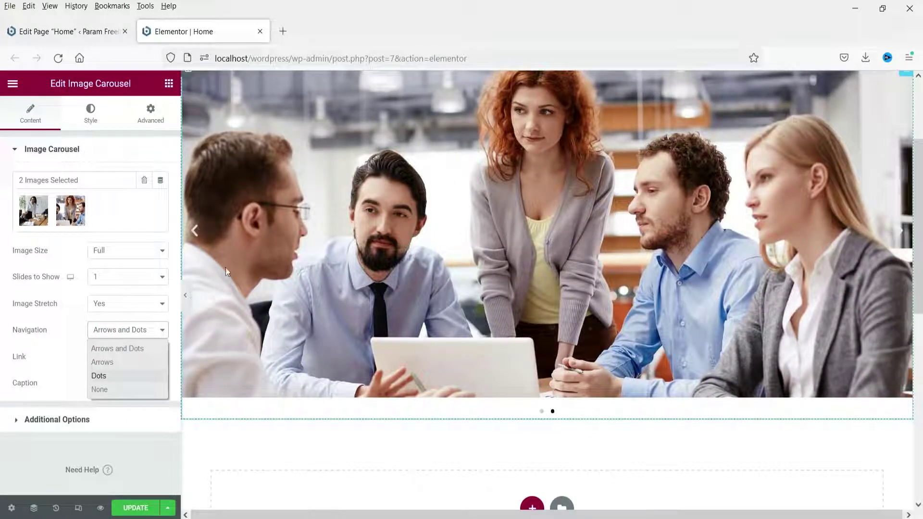
pyautogui.click(113, 364)
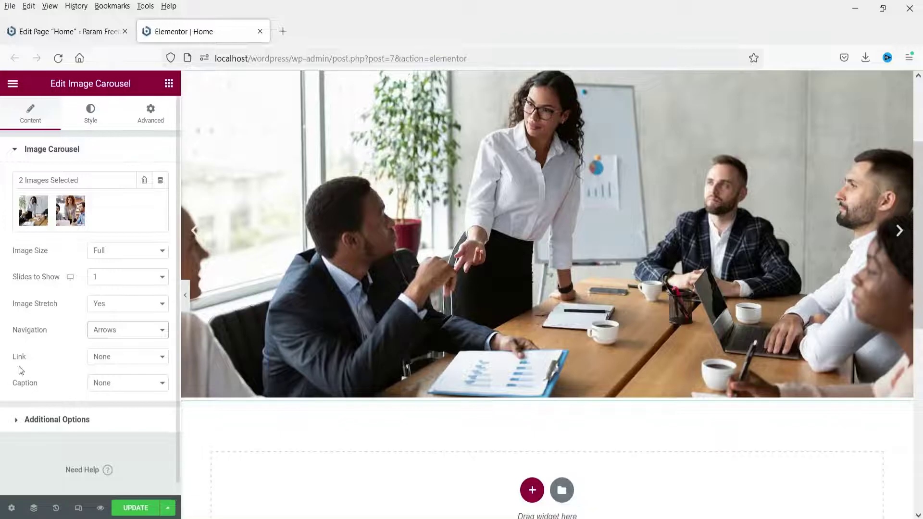
pyautogui.click(104, 358)
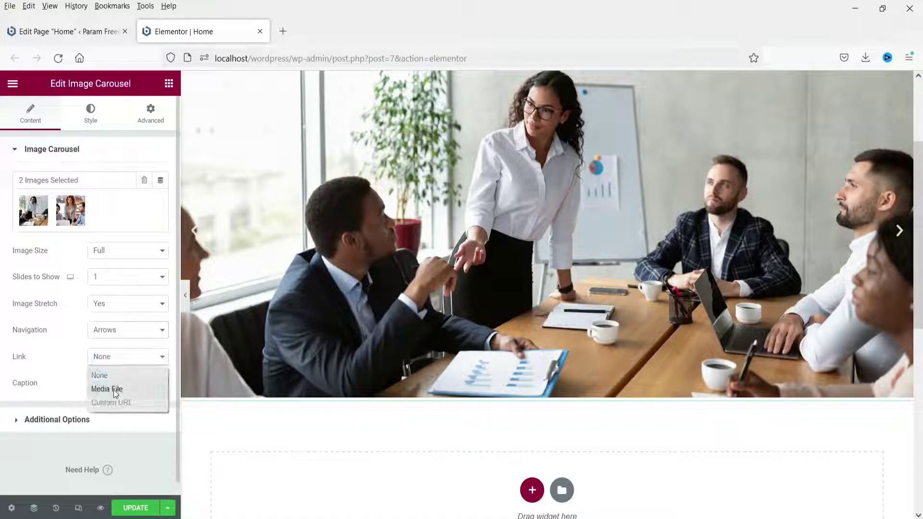
pyautogui.click(112, 374)
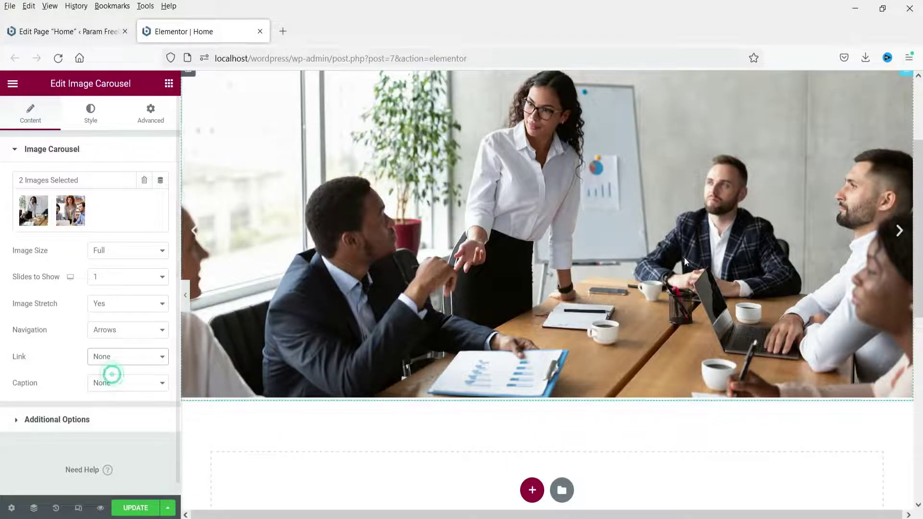
pyautogui.scroll(3, 514, 217)
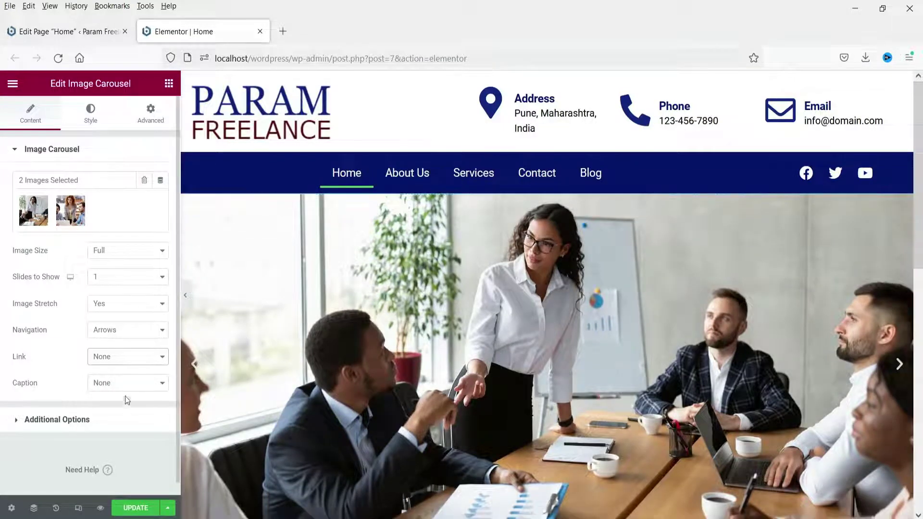
# Try the carousel's link as Custom URL, switch it to Media File, preview the enlarged first slide, and return to the carousel settings.
pyautogui.click(138, 358)
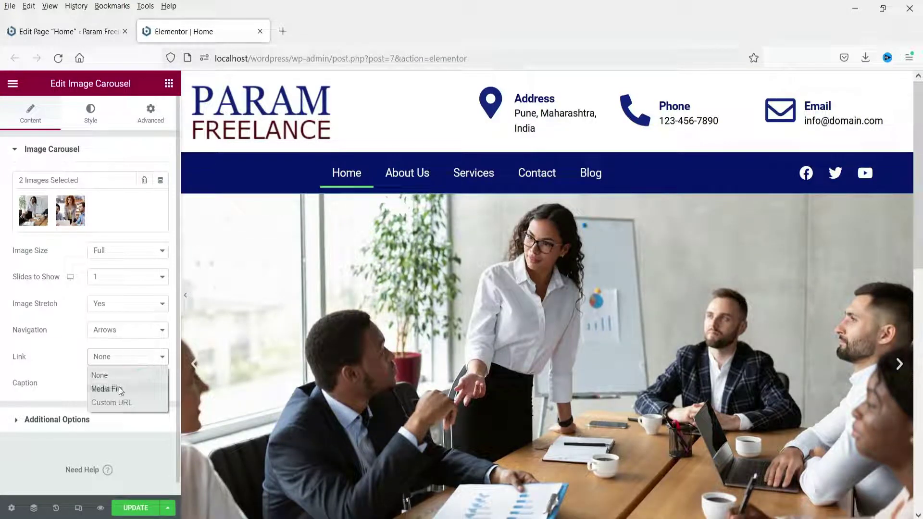
pyautogui.click(122, 401)
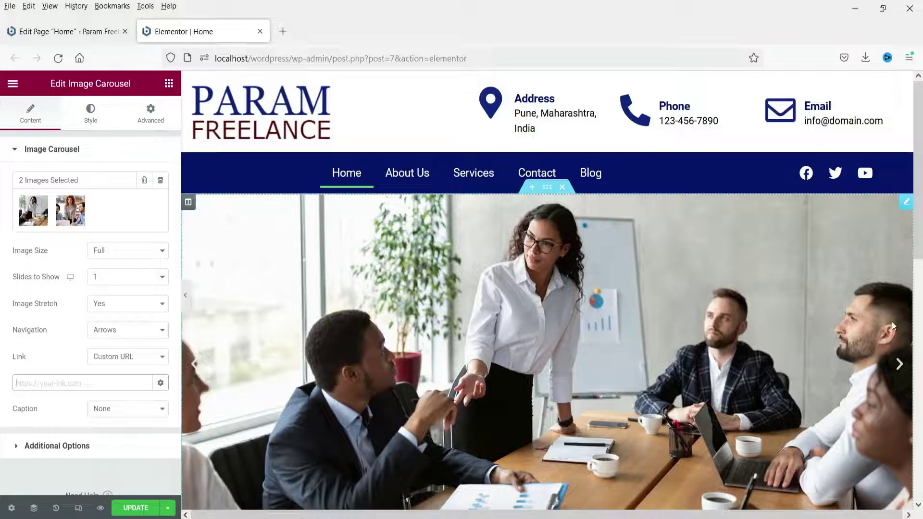
pyautogui.click(116, 361)
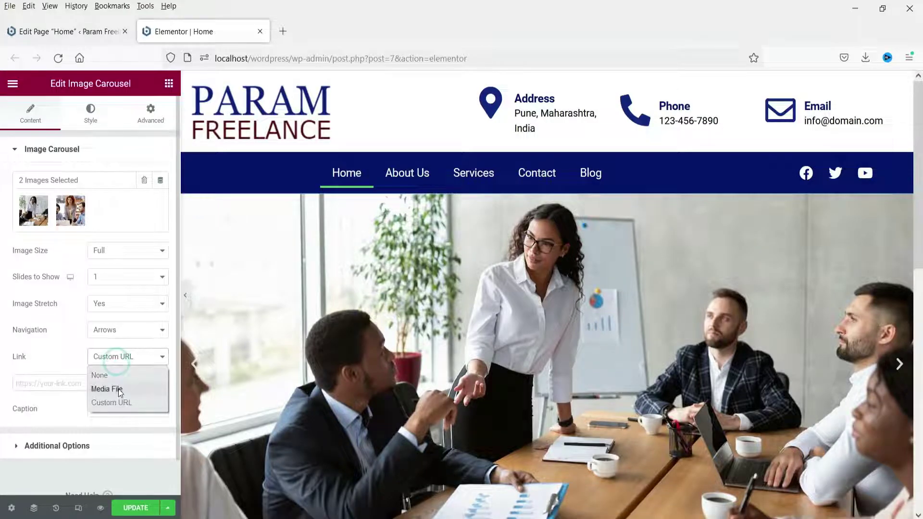
pyautogui.click(120, 391)
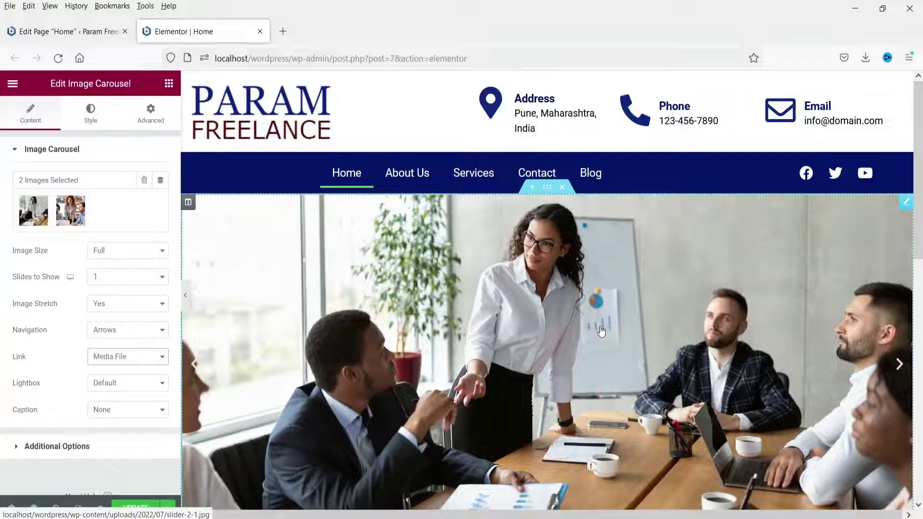
pyautogui.click(527, 346)
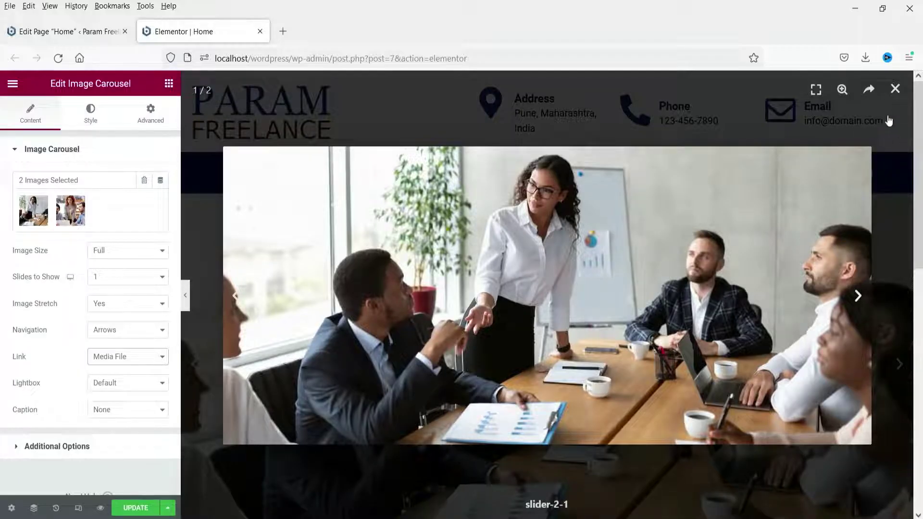
pyautogui.click(895, 88)
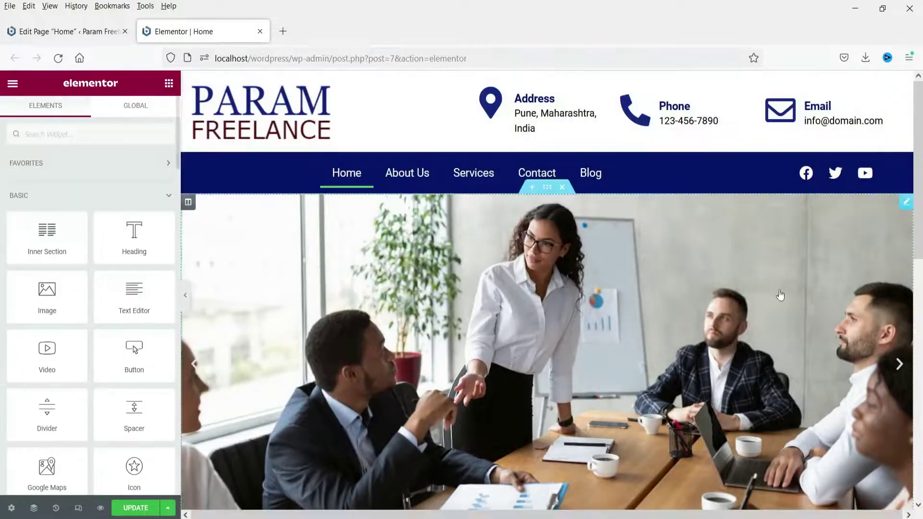
pyautogui.click(904, 203)
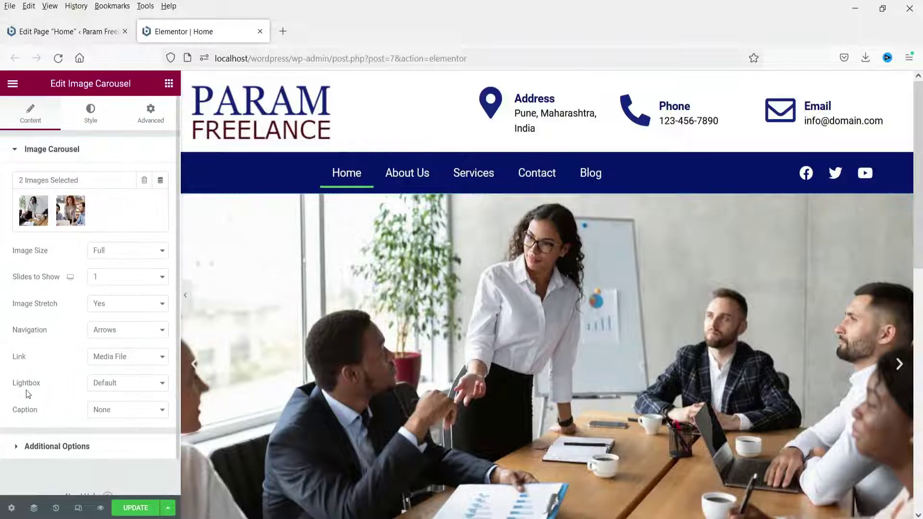
# Set the carousel's lightbox to Yes and preview both slides in it.
pyautogui.click(148, 387)
pyautogui.click(127, 413)
pyautogui.click(568, 360)
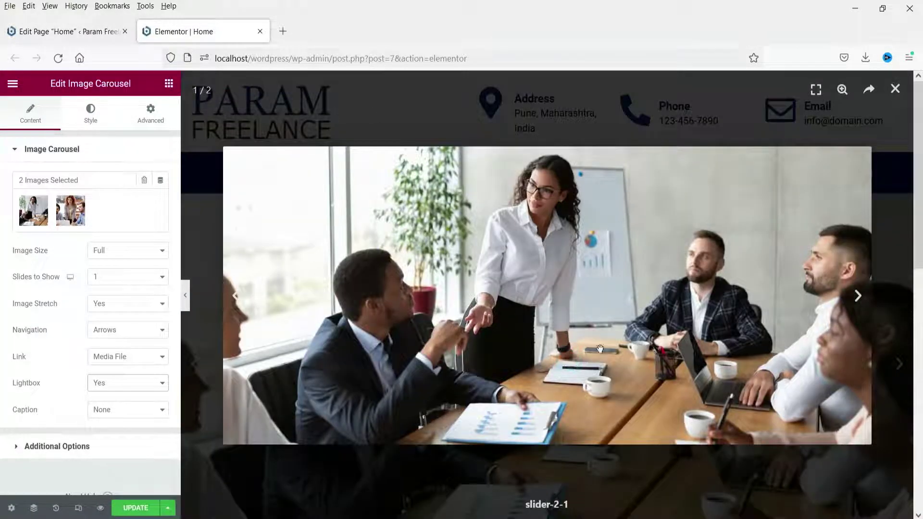
pyautogui.click(858, 296)
pyautogui.click(895, 88)
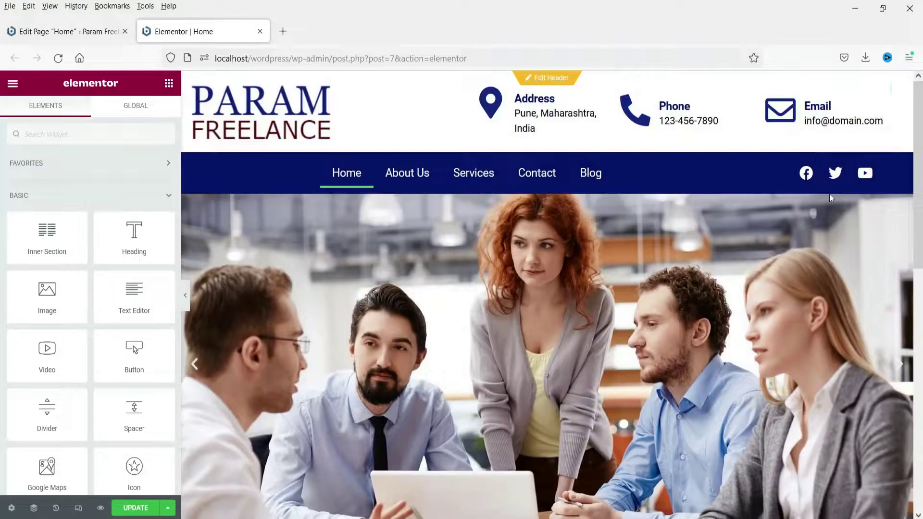
# Reopen the carousel's settings and set its link back to None.
pyautogui.click(906, 202)
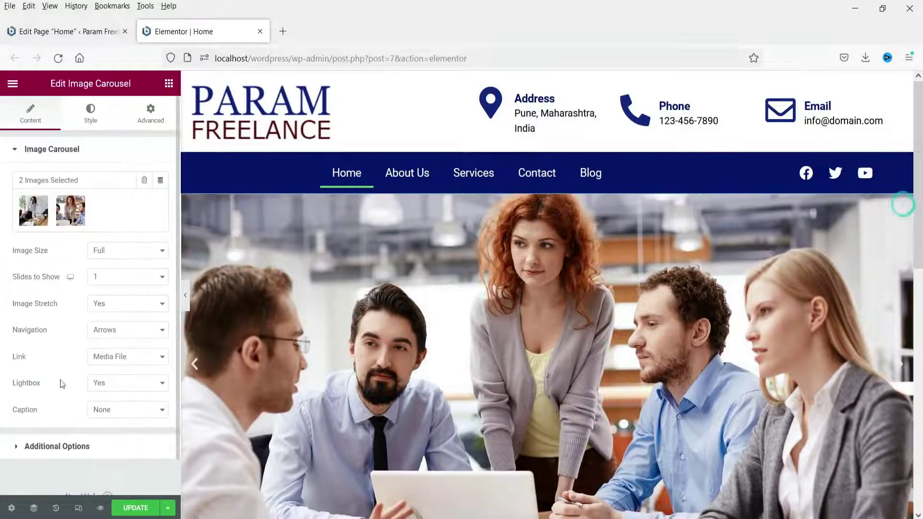
pyautogui.click(126, 362)
pyautogui.click(125, 376)
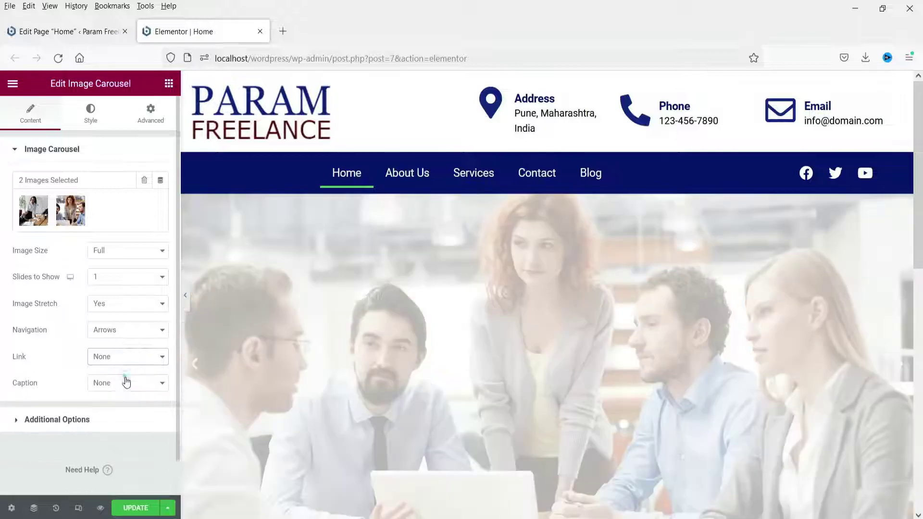
# Review the carousel's additional options, including the choices for pause on interaction and effect.
pyautogui.click(85, 420)
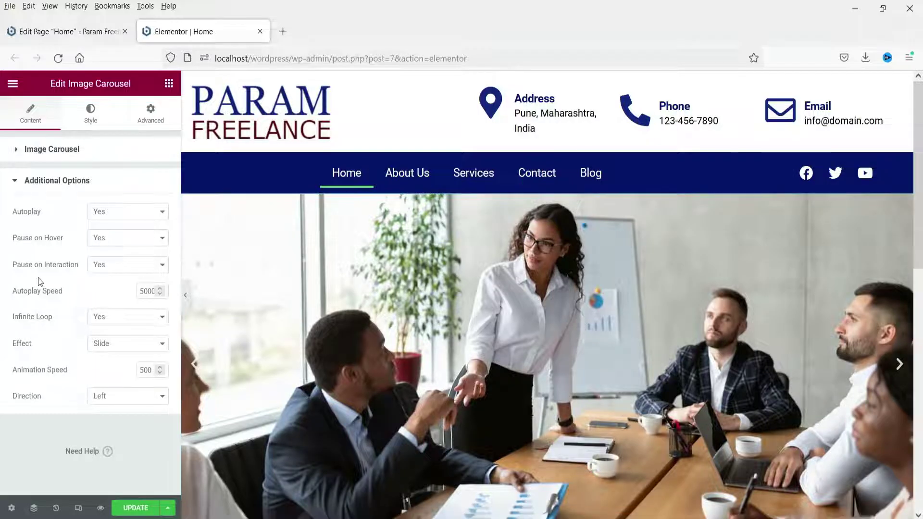
pyautogui.click(114, 267)
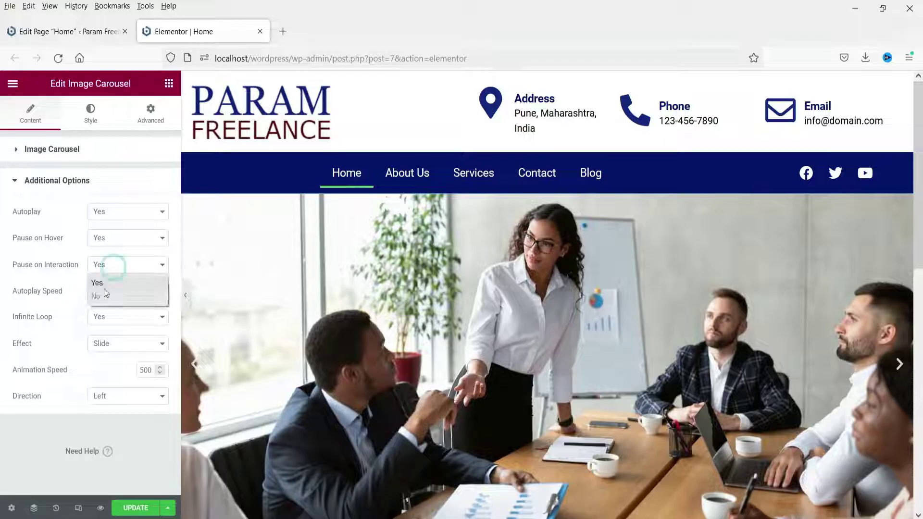
pyautogui.click(48, 285)
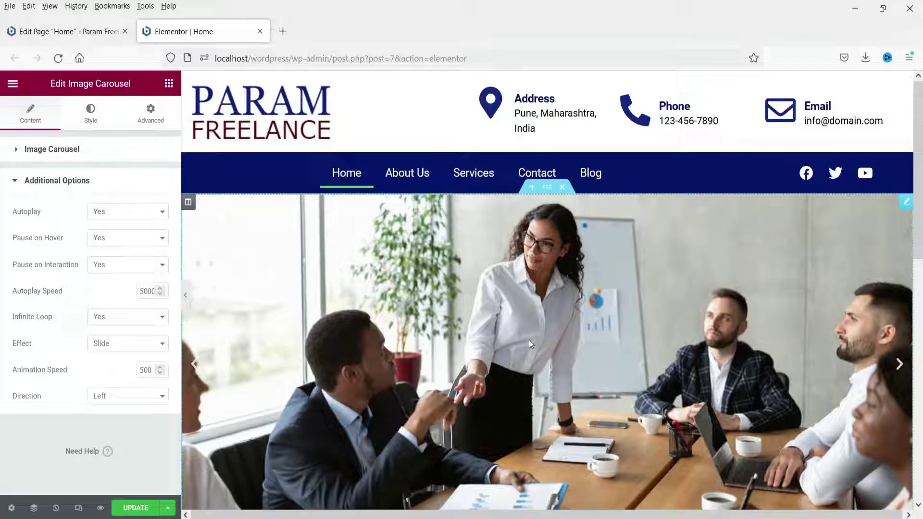
pyautogui.click(116, 345)
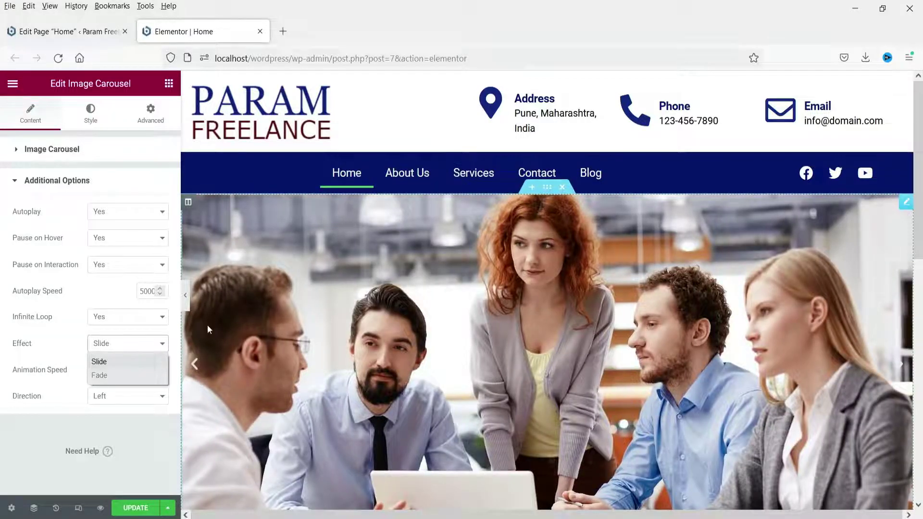
pyautogui.click(42, 356)
# Try the Fade effect on the carousel and restore the Slide effect.
pyautogui.click(106, 346)
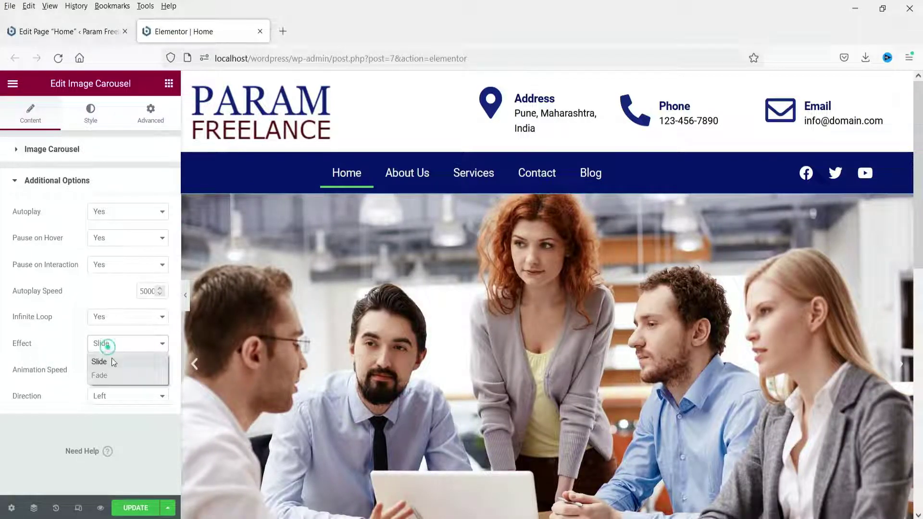
pyautogui.click(106, 375)
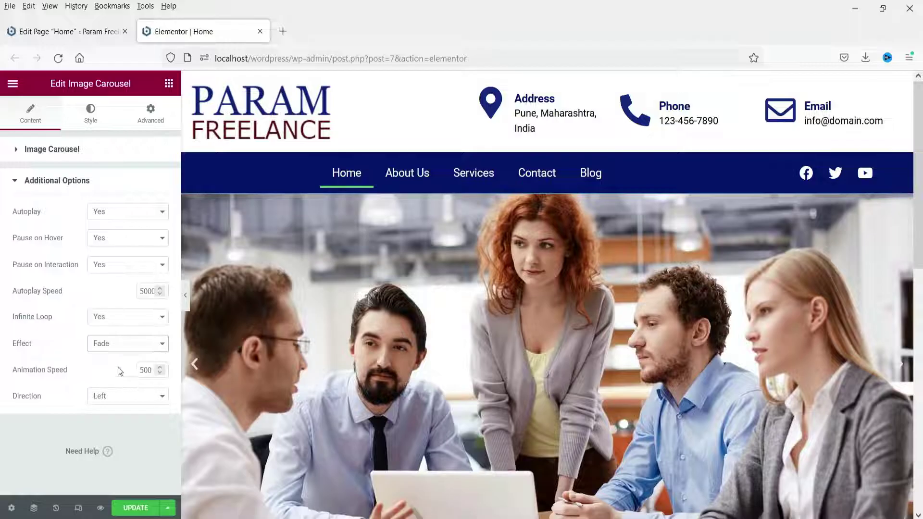
pyautogui.click(114, 344)
pyautogui.click(116, 359)
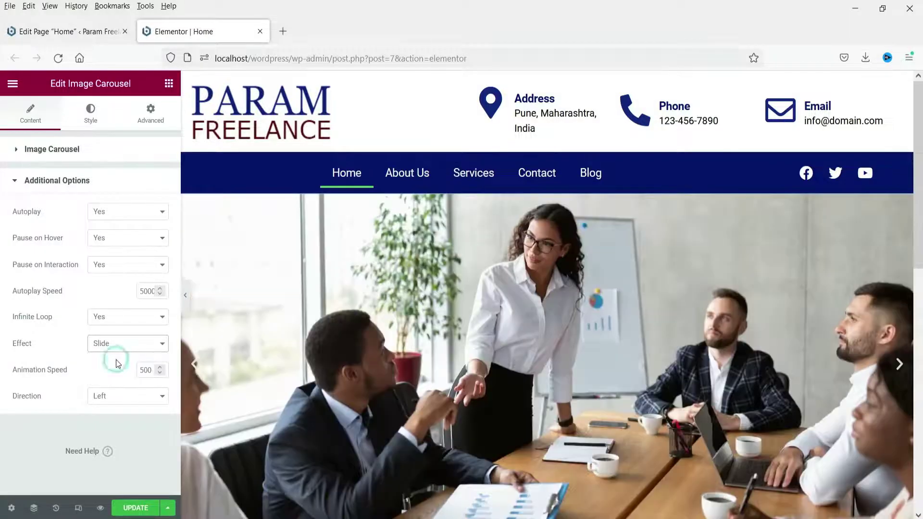
# Set the carousel's slide direction to Right.
pyautogui.click(116, 404)
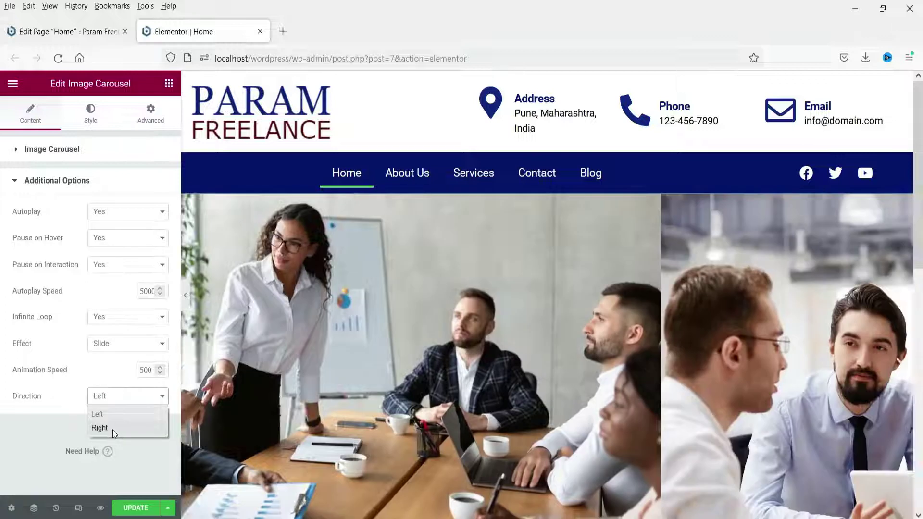
pyautogui.click(113, 430)
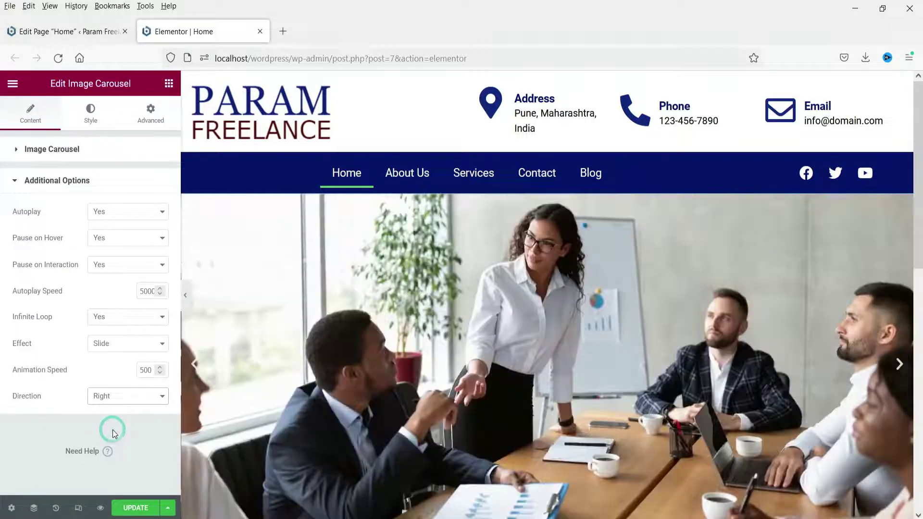
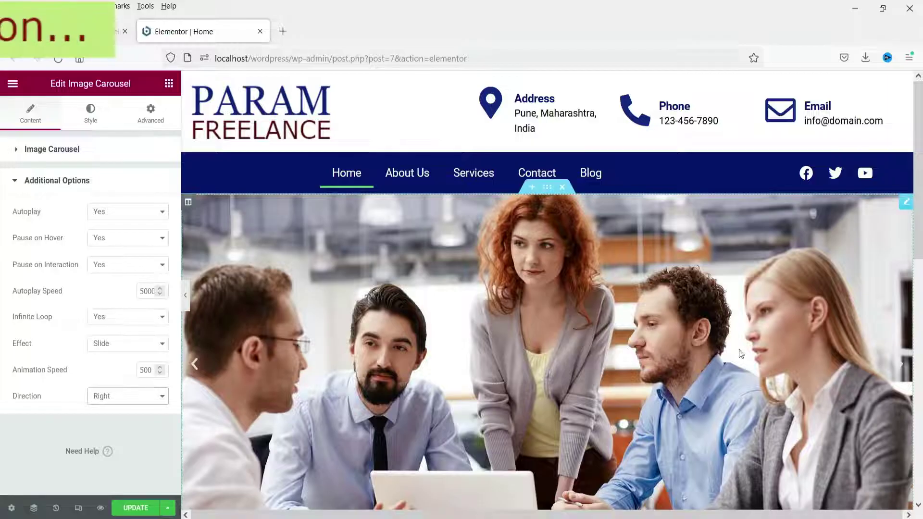
# Style the carousel's navigation arrows with size 43 and the dark red color #690616.
pyautogui.click(91, 115)
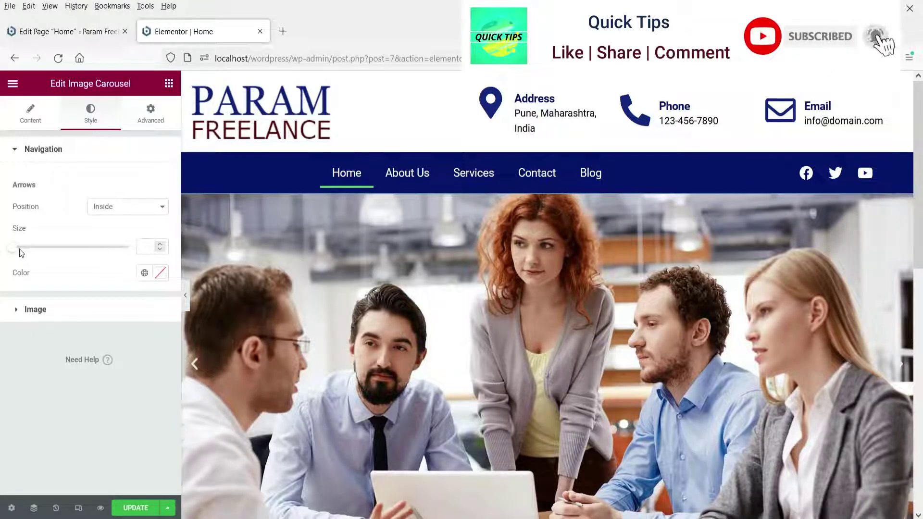
pyautogui.moveTo(22, 251); pyautogui.dragTo(82, 261)
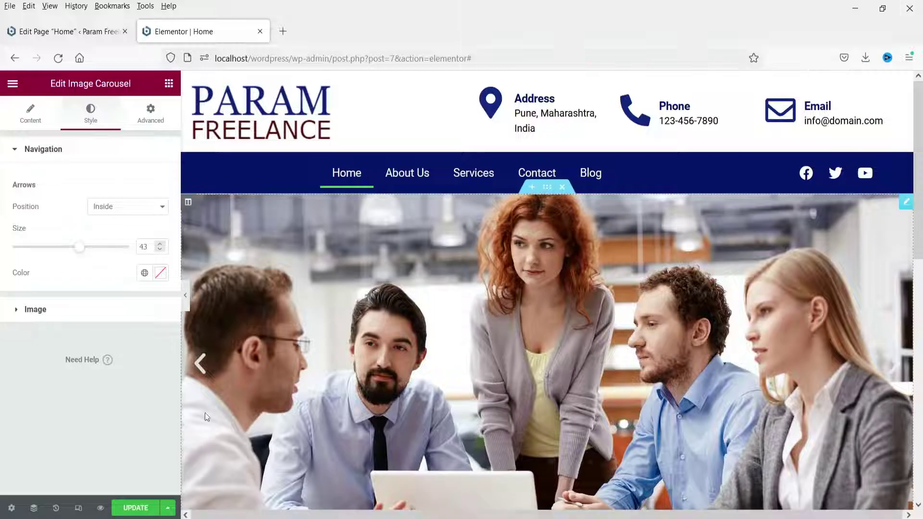
pyautogui.click(144, 273)
pyautogui.click(62, 417)
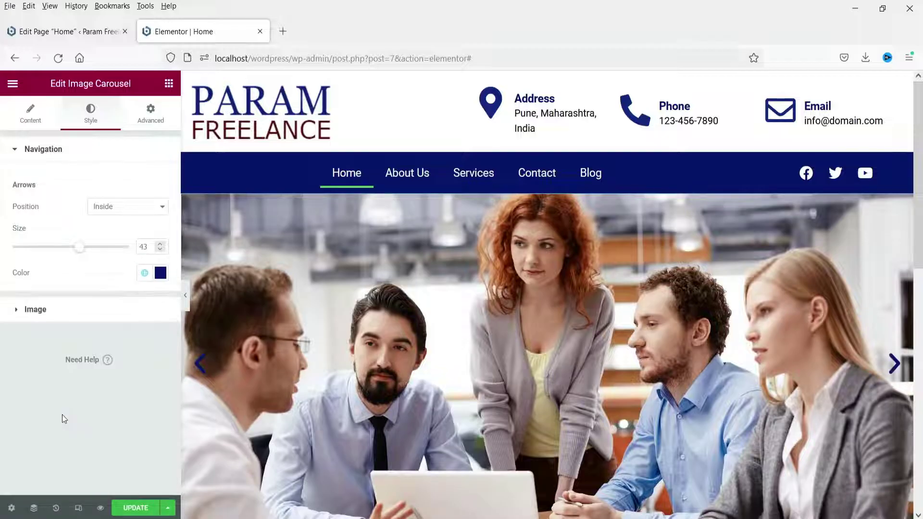
pyautogui.click(163, 273)
pyautogui.click(157, 435)
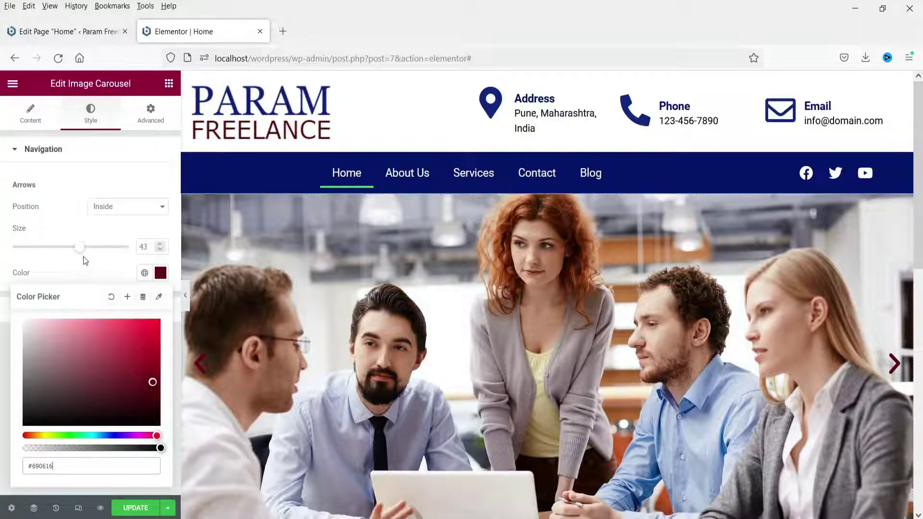
pyautogui.click(84, 325)
# Try a Solid border on the carousel images and set the border type back to None.
pyautogui.click(52, 310)
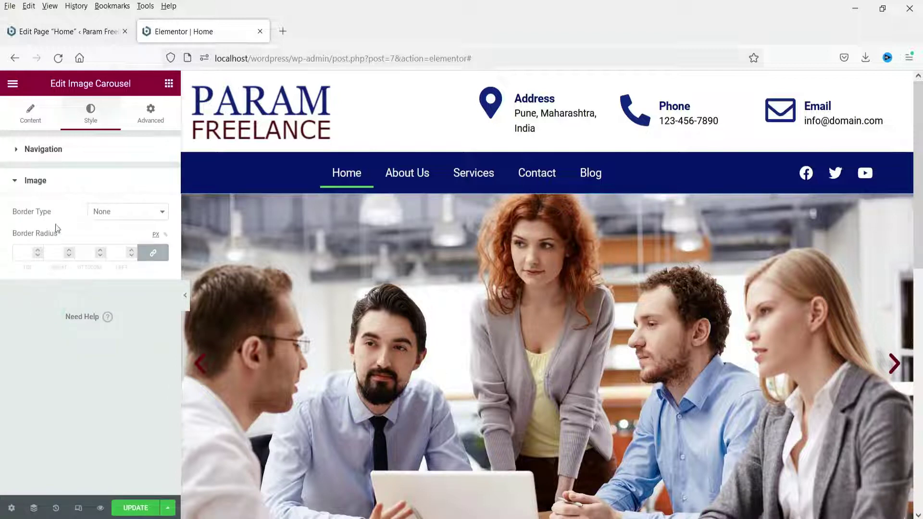
pyautogui.click(120, 212)
pyautogui.click(100, 243)
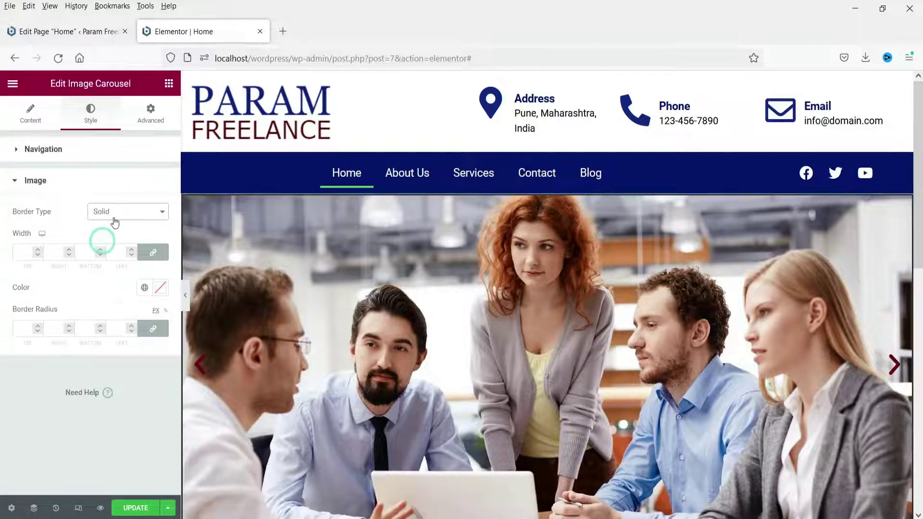
pyautogui.click(114, 222)
pyautogui.click(114, 232)
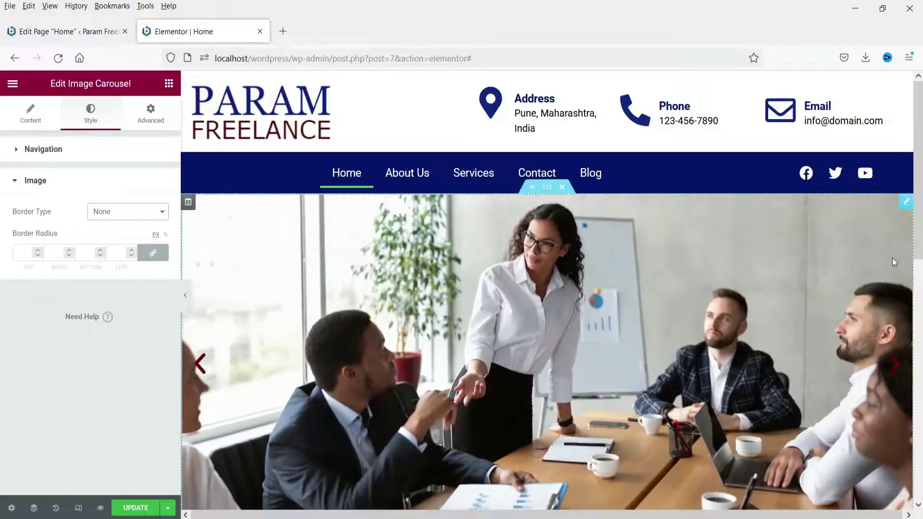
# Hide the widget editing area to preview the slider across the full page width.
pyautogui.click(186, 299)
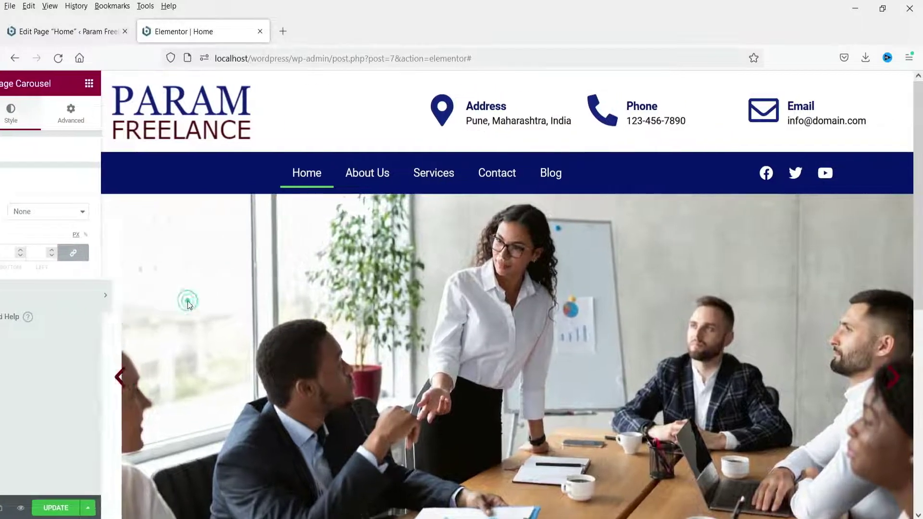
# Look over the full-width slider preview, restore the widget editing area and update the page.
pyautogui.scroll(-5, 628, 322)
pyautogui.scroll(5, 865, 318)
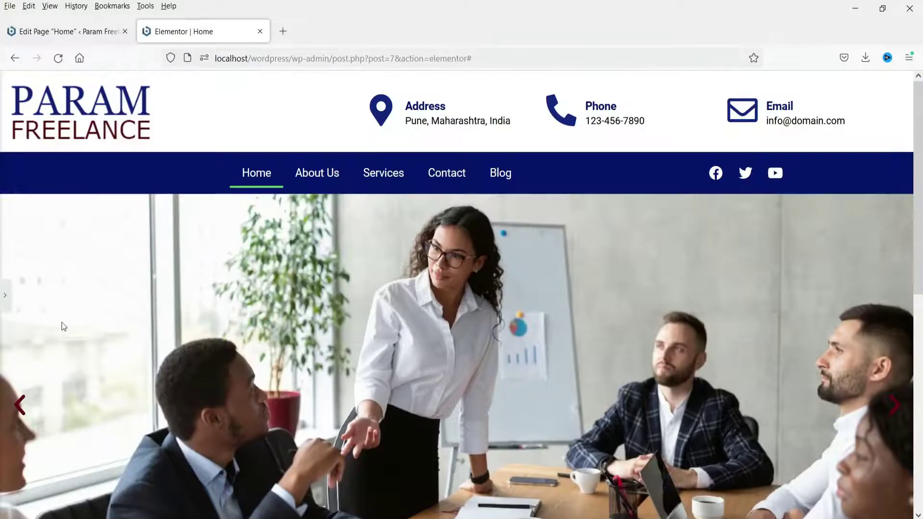
pyautogui.click(6, 294)
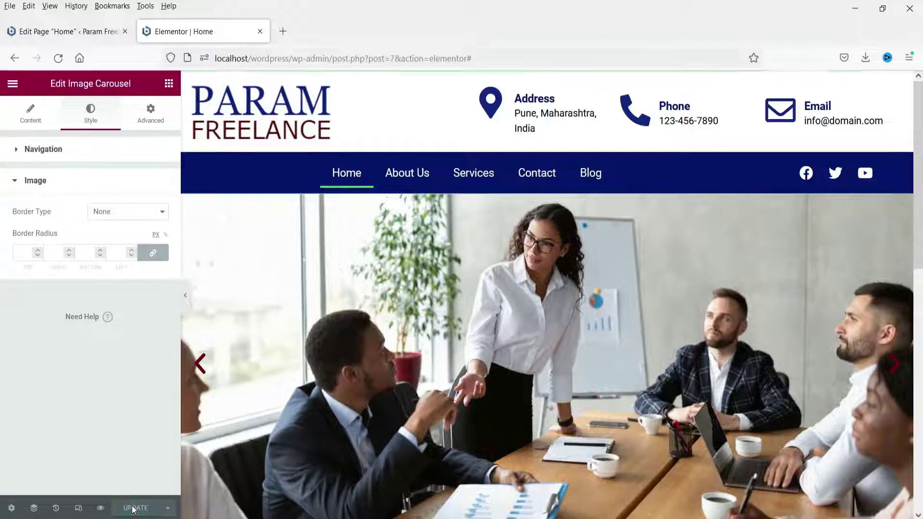
# Open the published Home page in a new browser tab and switch to it.
pyautogui.click(11, 83)
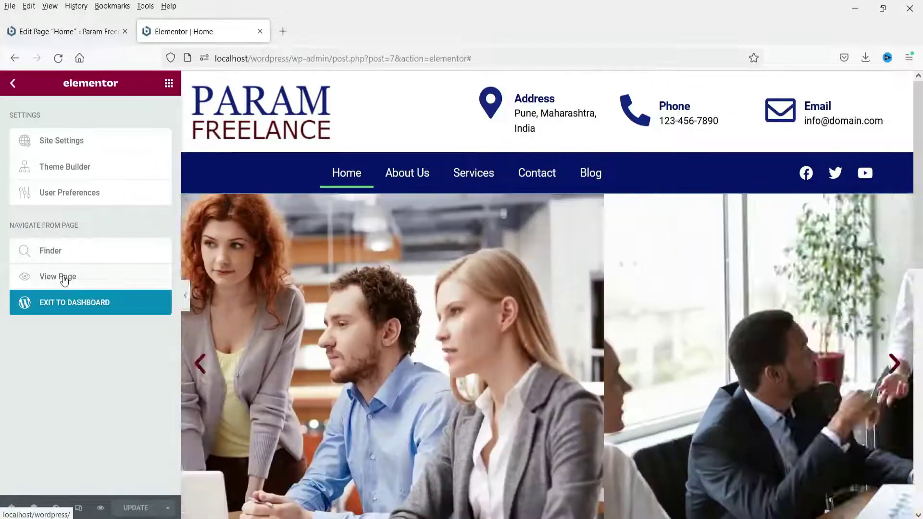
pyautogui.rightClick(68, 279)
pyautogui.click(110, 290)
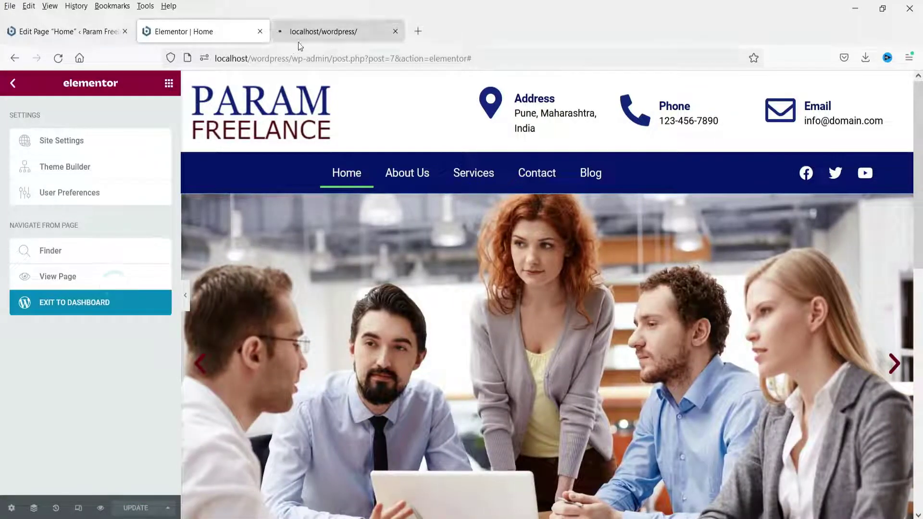
pyautogui.click(45, 83)
pyautogui.click(333, 32)
# Examine the image slider on the published Home page, including how it advances with the navigation arrow and how it sits below the header.
pyautogui.scroll(-1, 3, 234)
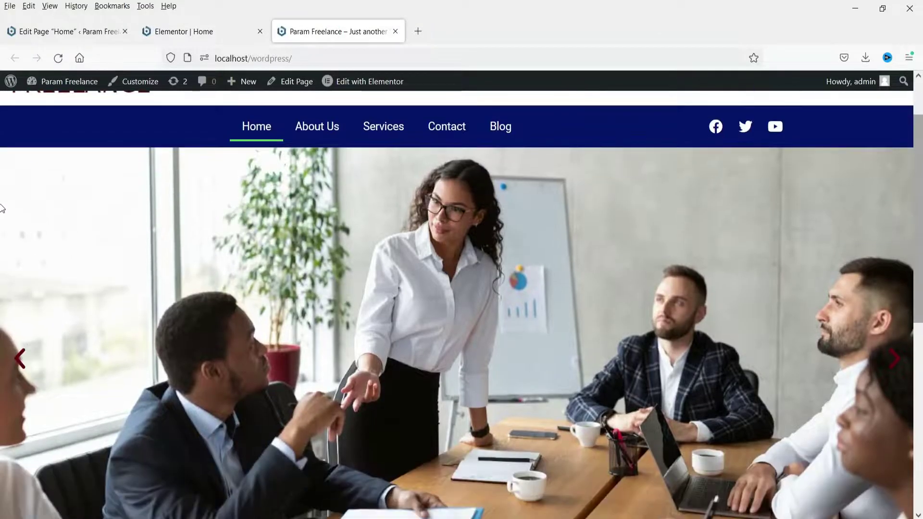
pyautogui.scroll(-1, 3, 208)
pyautogui.scroll(2, 2, 221)
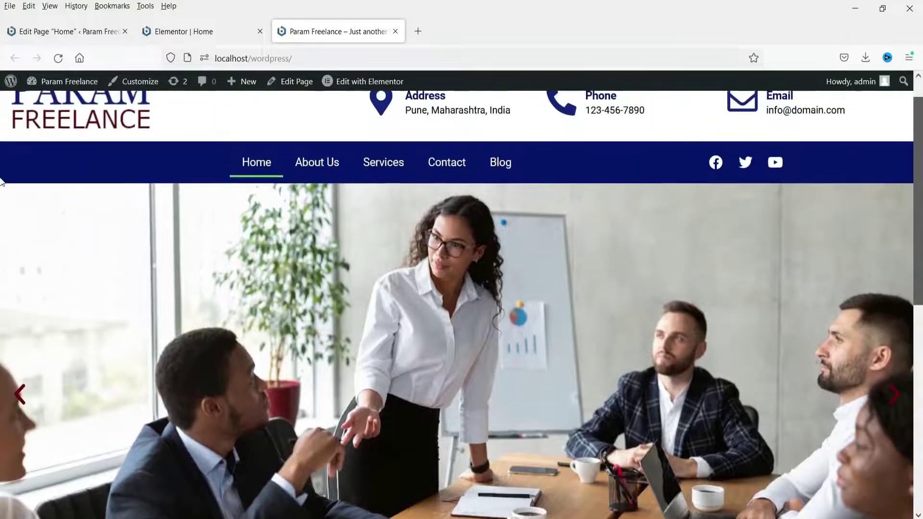
pyautogui.scroll(-1, 2, 192)
pyautogui.scroll(2, 2, 192)
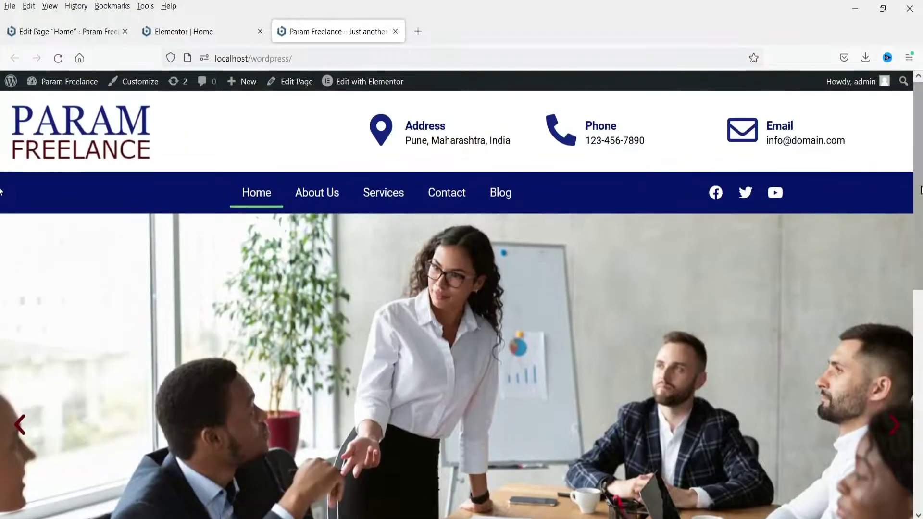
pyautogui.scroll(-2, 2, 226)
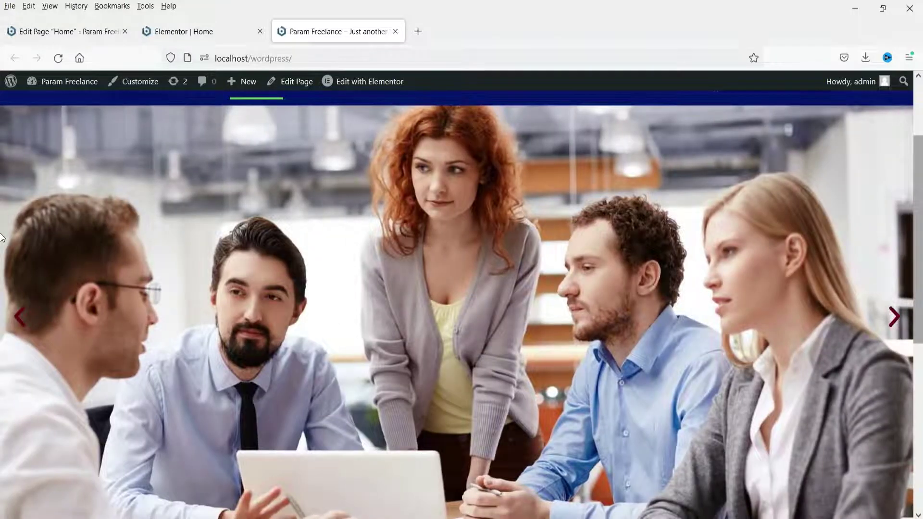
pyautogui.click(895, 325)
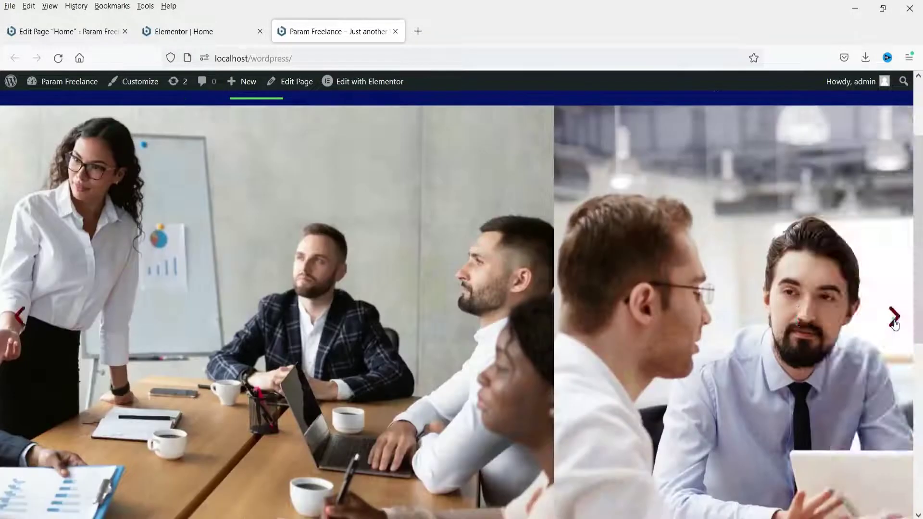
pyautogui.scroll(-5, 890, 320)
pyautogui.scroll(6, 2, 272)
pyautogui.scroll(1, 2, 272)
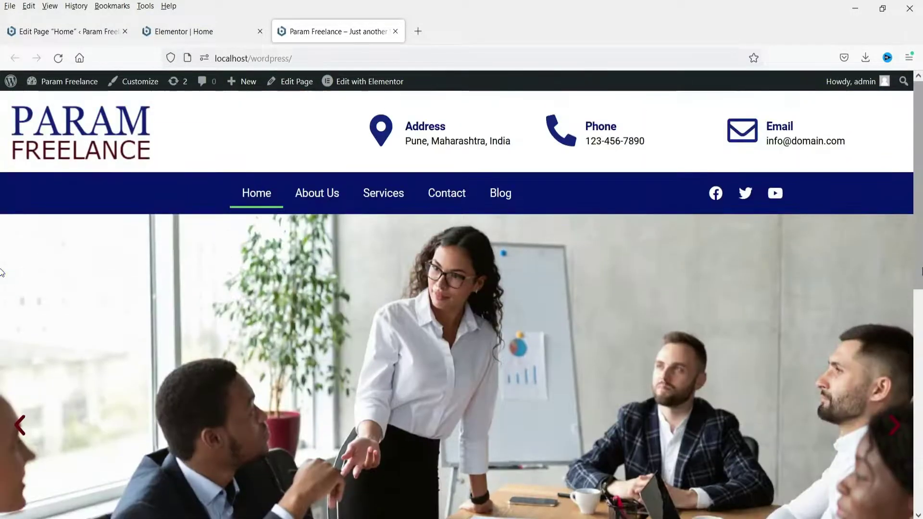
# Return to the Elementor editor for the Home page and add a Spacer widget directly below the image carousel.
pyautogui.click(223, 32)
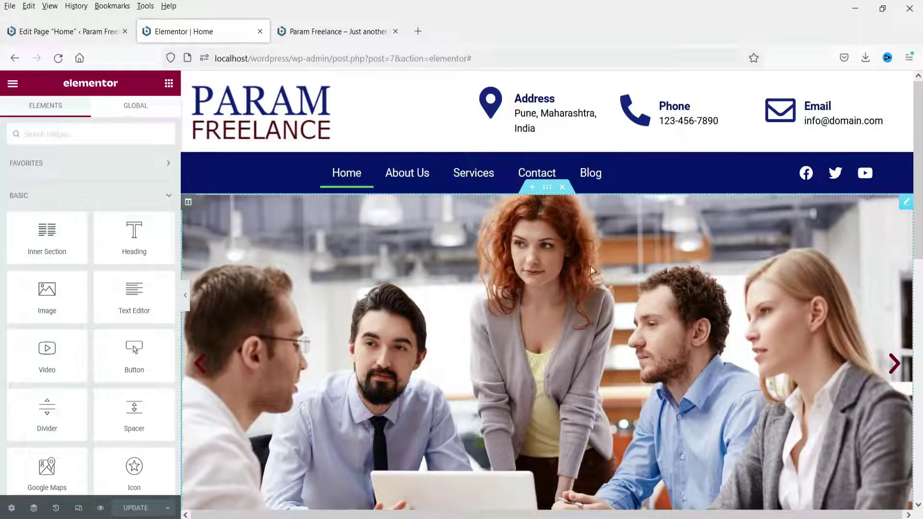
pyautogui.scroll(-5, 547, 319)
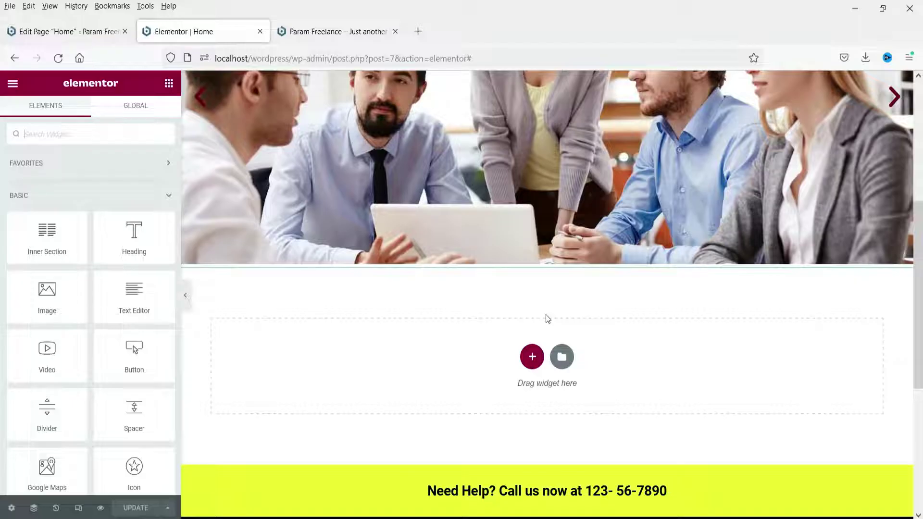
pyautogui.click(532, 356)
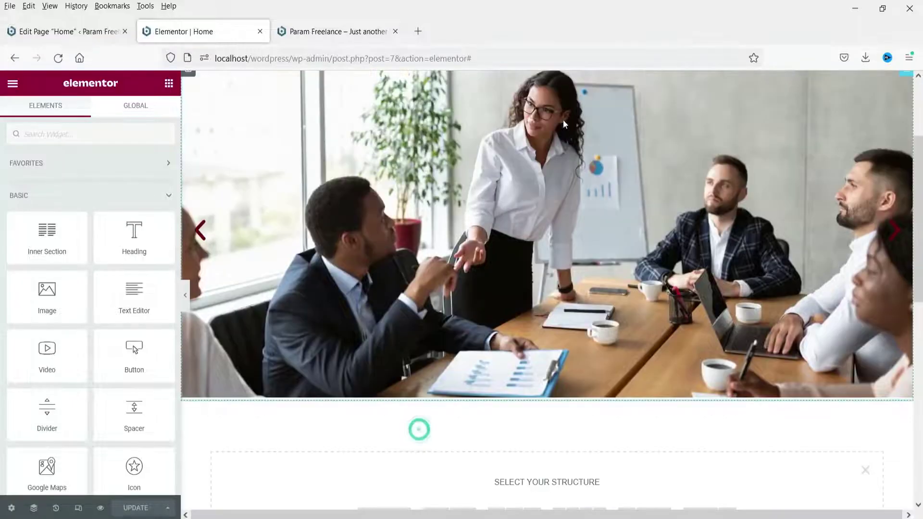
pyautogui.scroll(5, 562, 199)
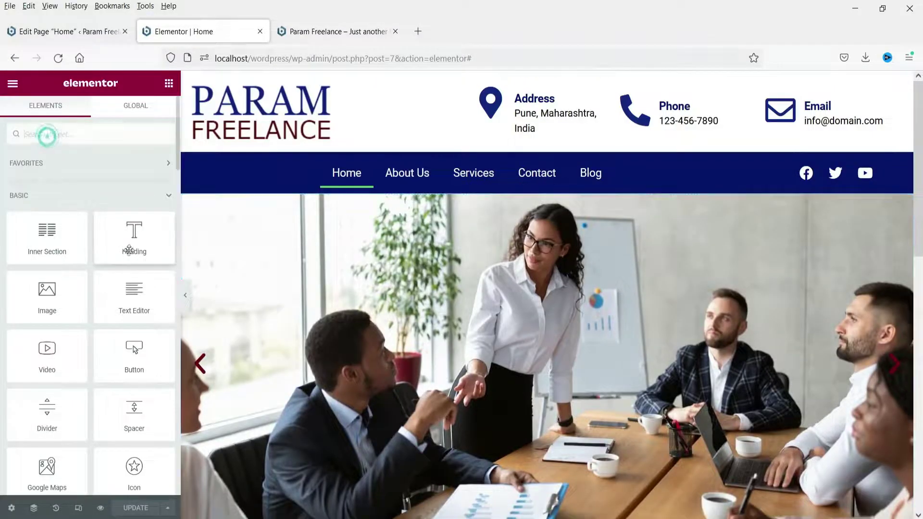
pyautogui.scroll(-4, 444, 363)
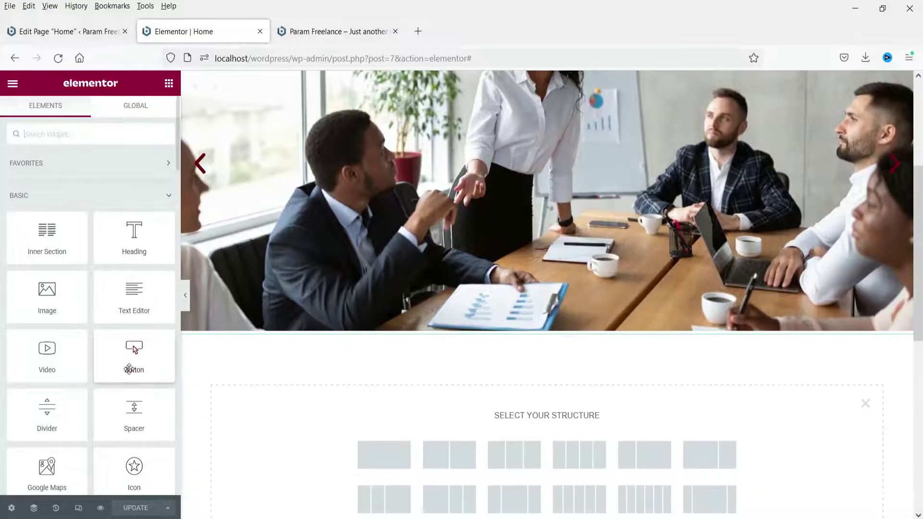
pyautogui.moveTo(124, 417); pyautogui.dragTo(410, 314)
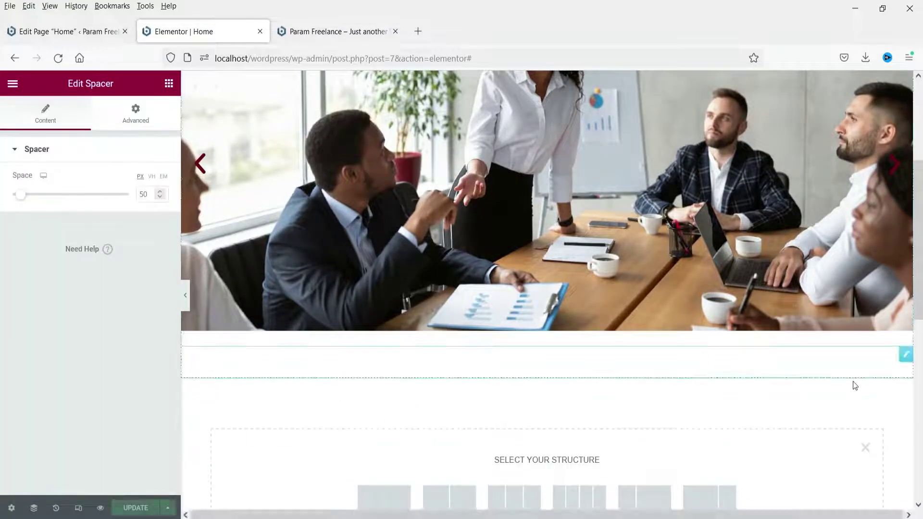
# Add a single-column section below the spacer, with content width Full Width and columns gap No Gap.
pyautogui.scroll(-4, 609, 430)
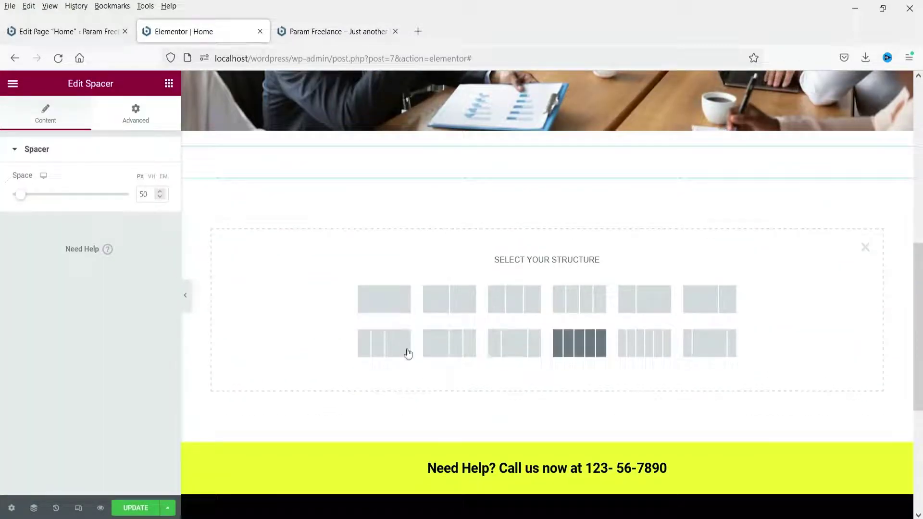
pyautogui.click(361, 304)
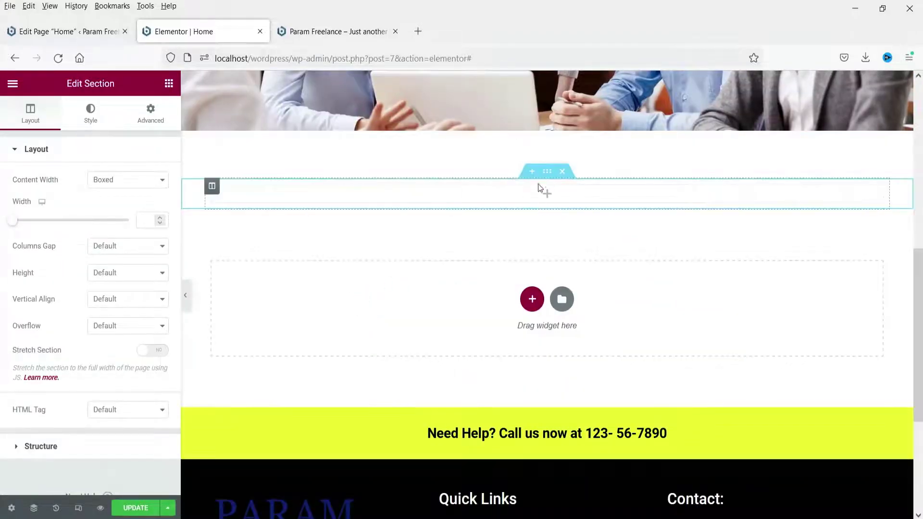
pyautogui.click(100, 181)
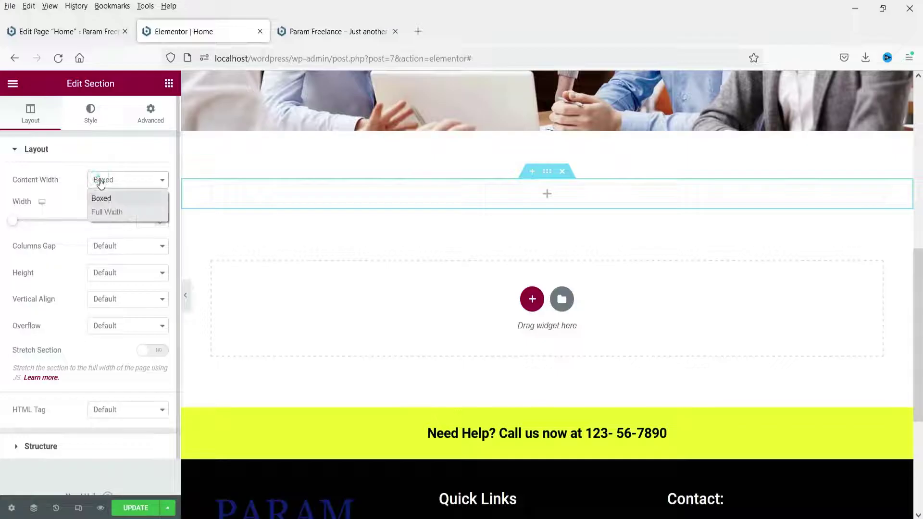
pyautogui.click(111, 214)
pyautogui.click(119, 208)
pyautogui.click(120, 243)
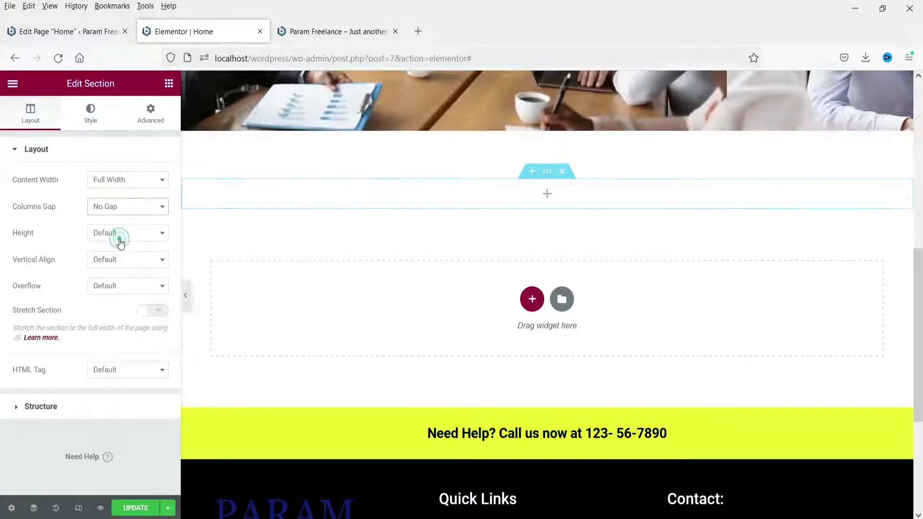
# Find the Slides widget by searching for "sl" and place it in the new full-width section.
pyautogui.click(547, 194)
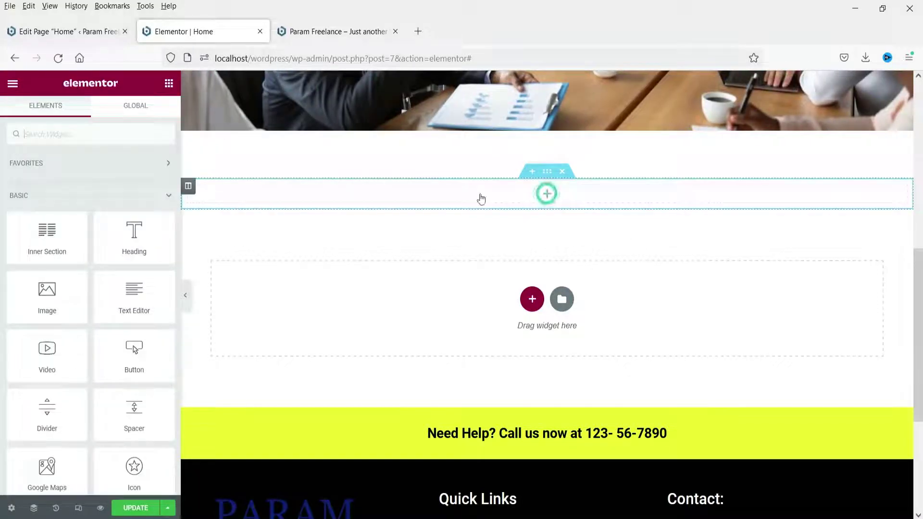
pyautogui.write('sl')
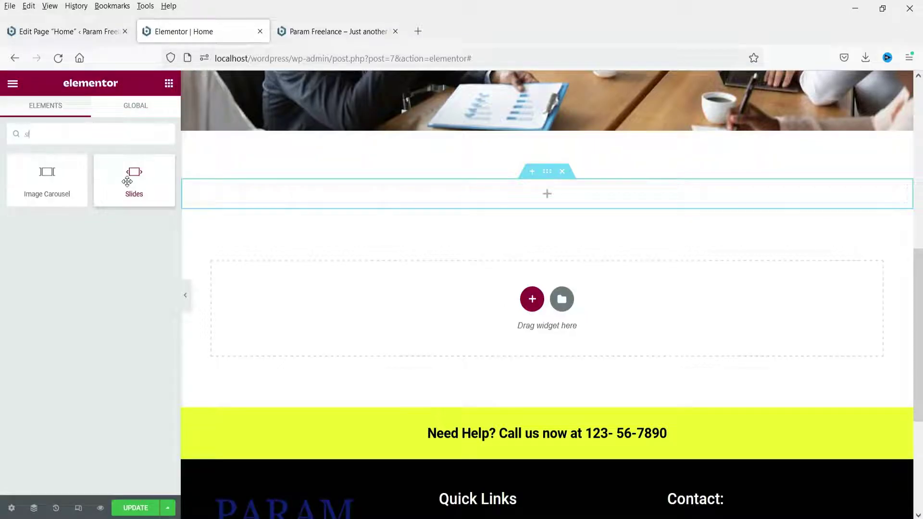
pyautogui.moveTo(129, 178); pyautogui.dragTo(495, 192)
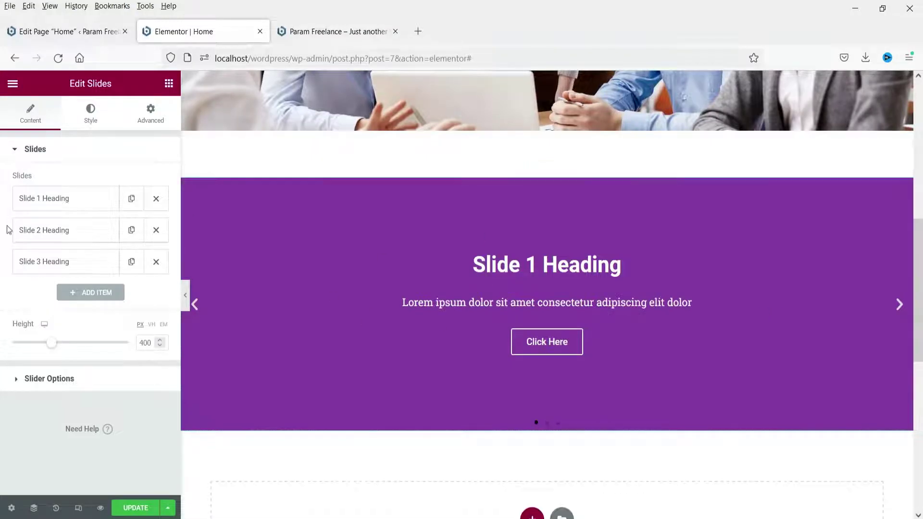
# Check the settings of the default slide items and delete the Slide 3 Heading item.
pyautogui.click(91, 204)
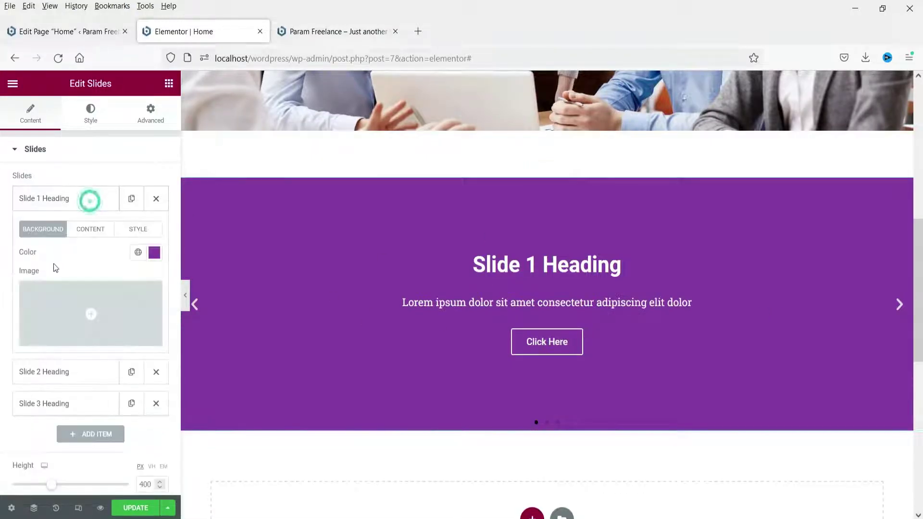
pyautogui.click(64, 199)
pyautogui.click(65, 231)
pyautogui.click(66, 230)
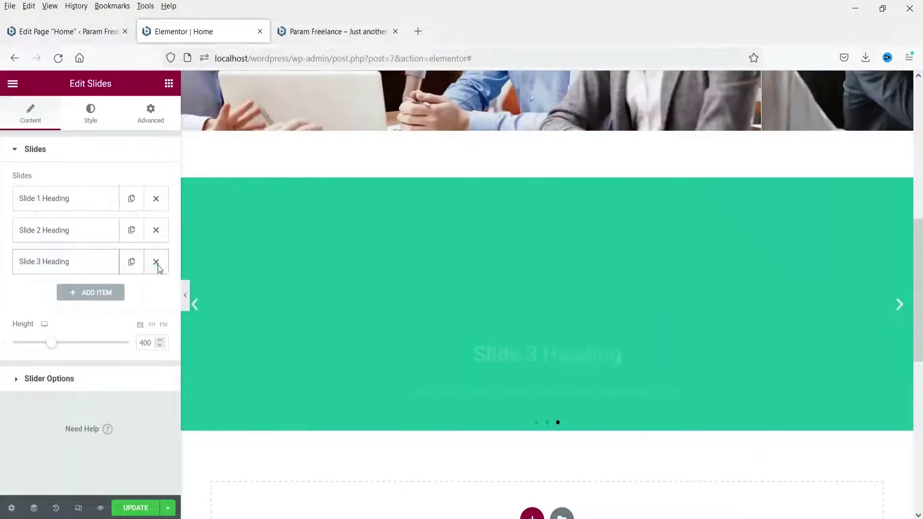
pyautogui.click(157, 264)
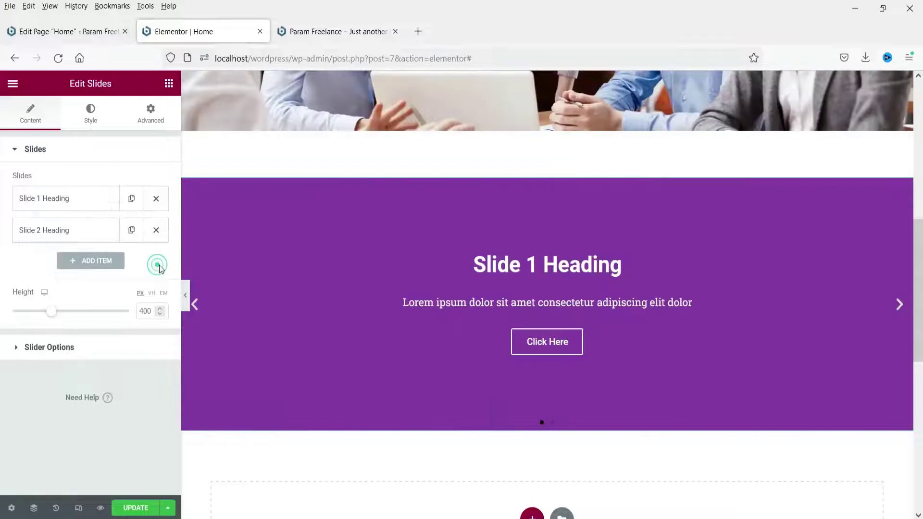
# Try adding a blank slide item and duplicating the Slide 2 Heading item, removing each extra slide again.
pyautogui.click(93, 266)
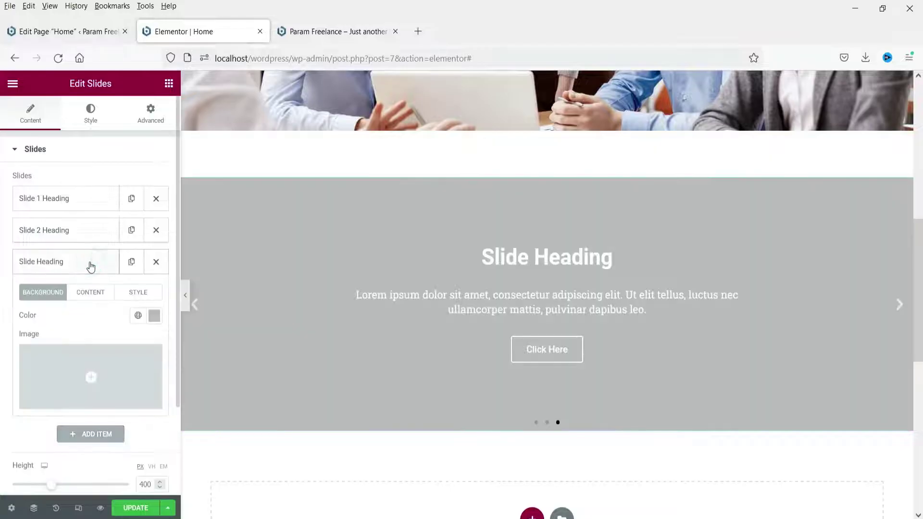
pyautogui.click(92, 263)
pyautogui.click(97, 265)
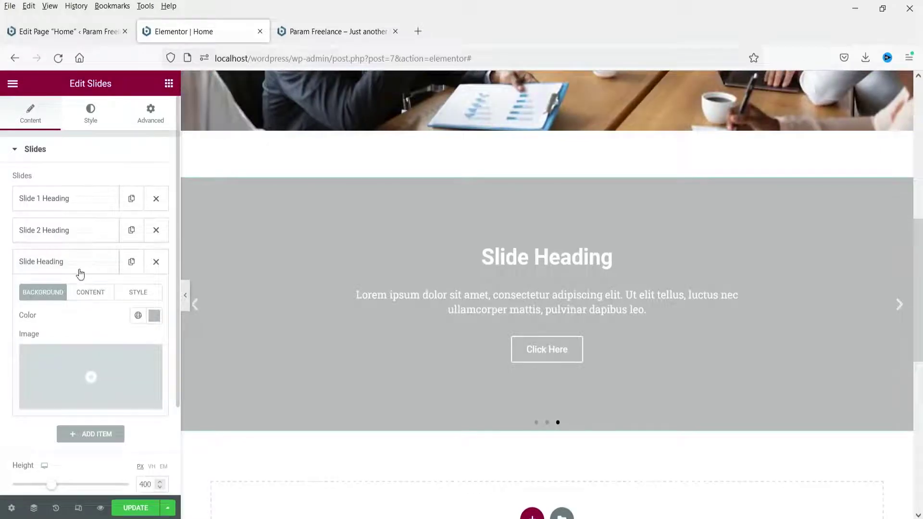
pyautogui.click(79, 263)
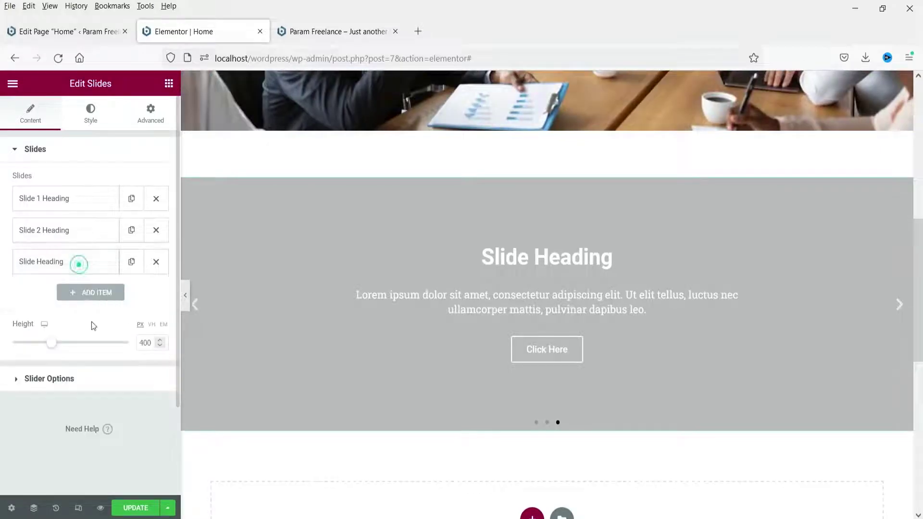
pyautogui.click(156, 262)
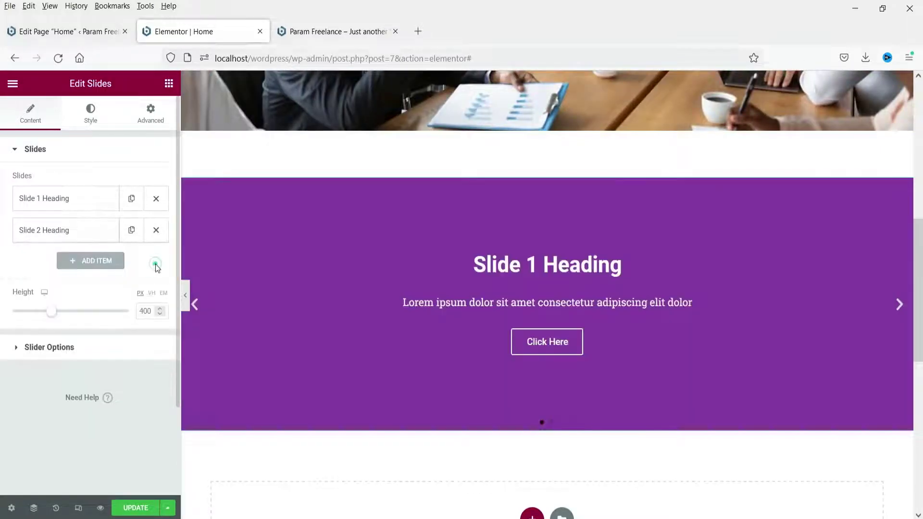
pyautogui.click(132, 231)
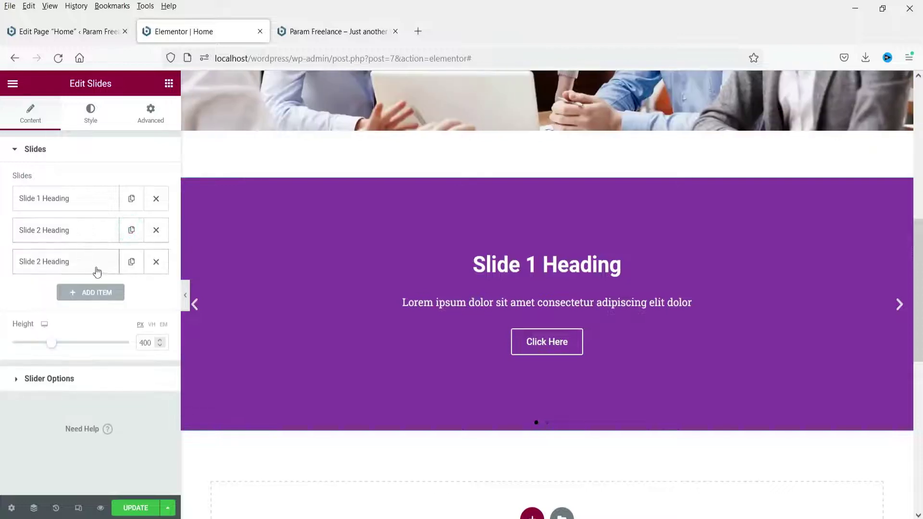
pyautogui.click(155, 262)
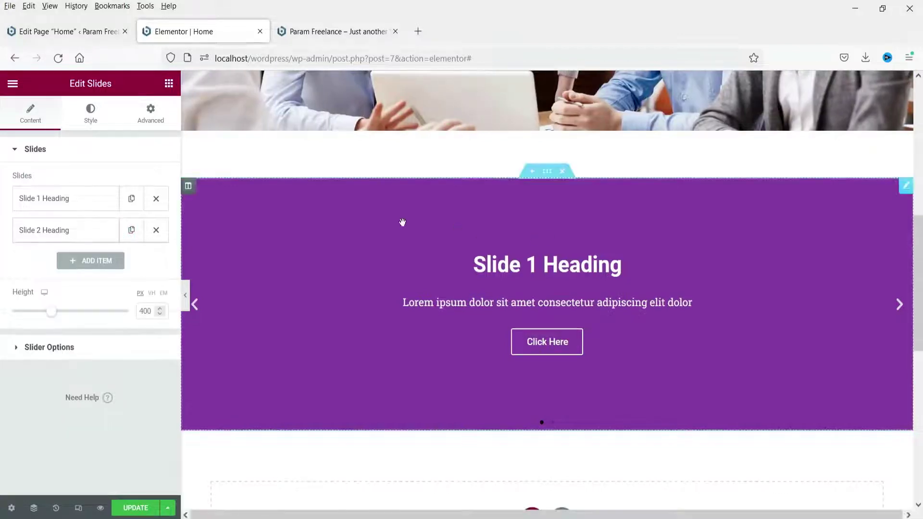
# Set the background color of the Slide 1 Heading item to the global color dark blue.
pyautogui.click(52, 199)
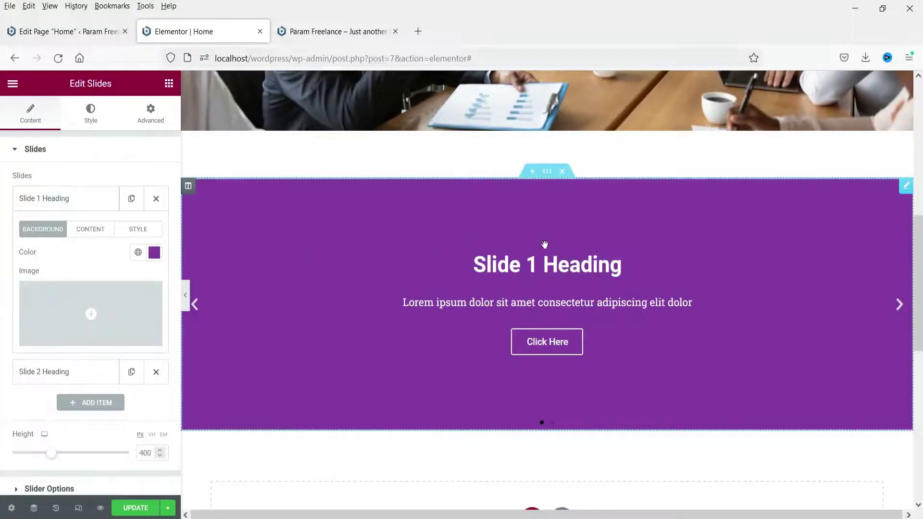
pyautogui.click(139, 255)
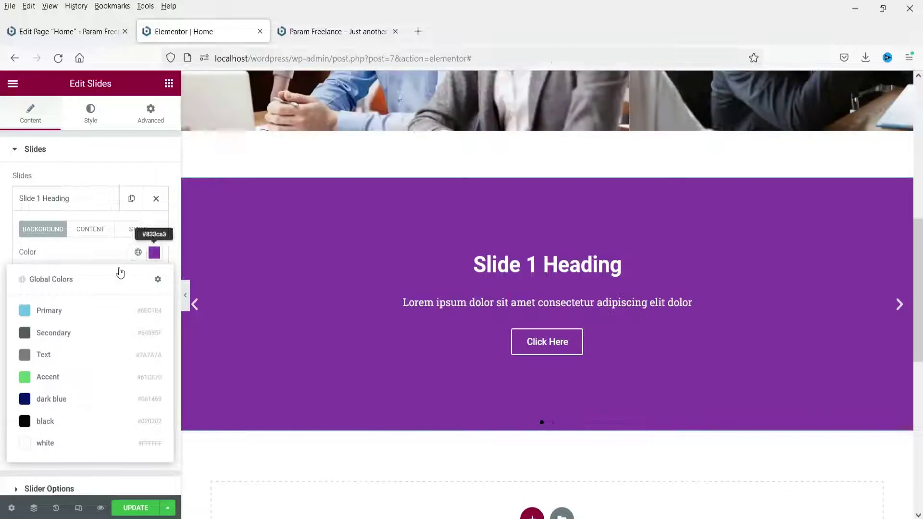
pyautogui.click(51, 399)
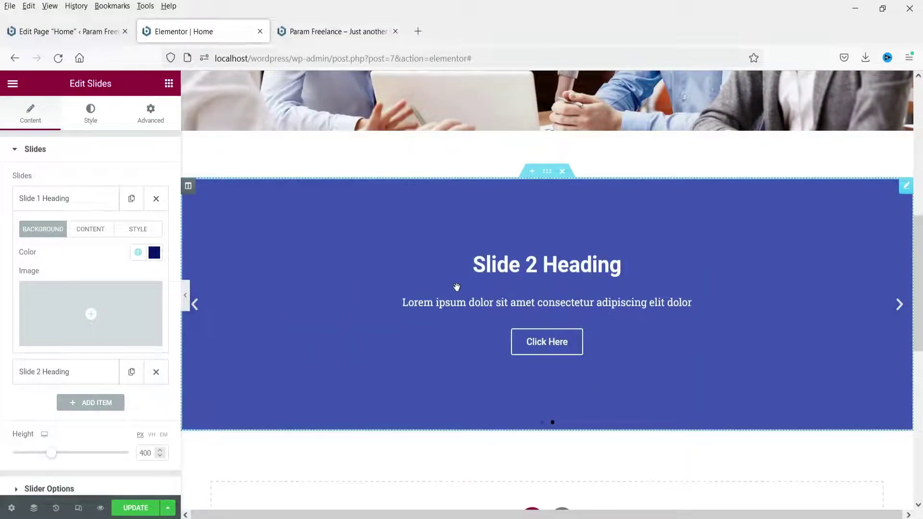
# Reopen the Slide 1 Heading item and check its background color and image settings.
pyautogui.click(42, 201)
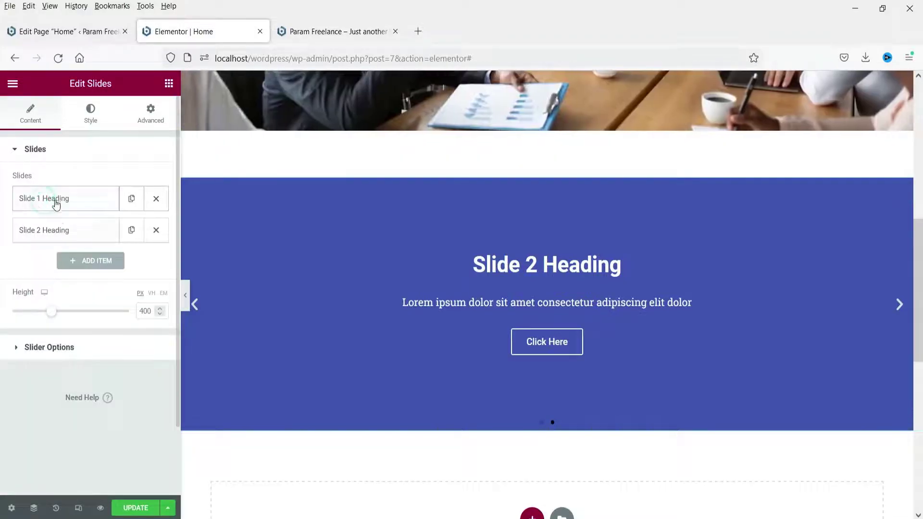
pyautogui.click(56, 200)
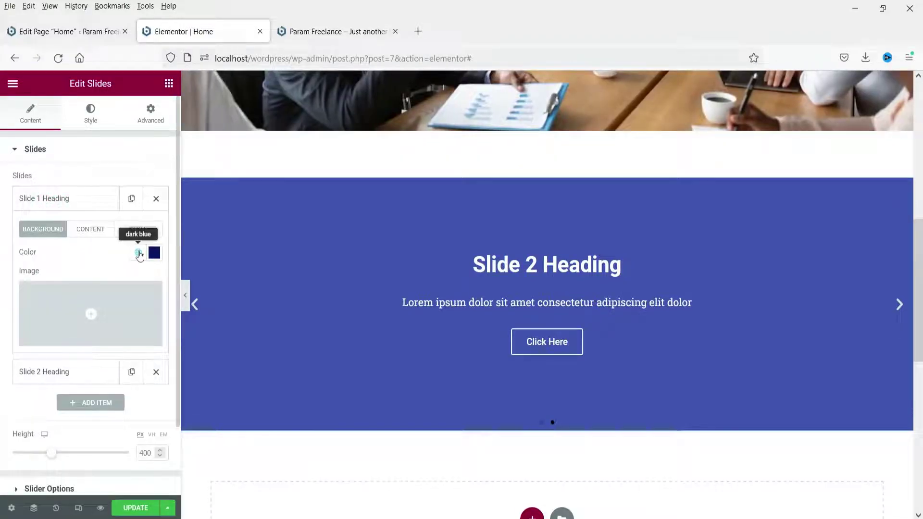
pyautogui.click(154, 252)
pyautogui.click(82, 262)
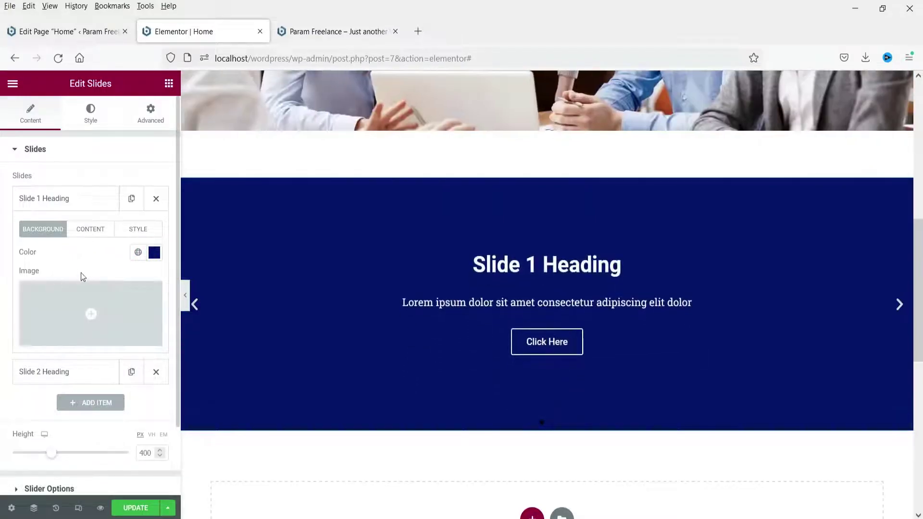
pyautogui.moveTo(58, 306)
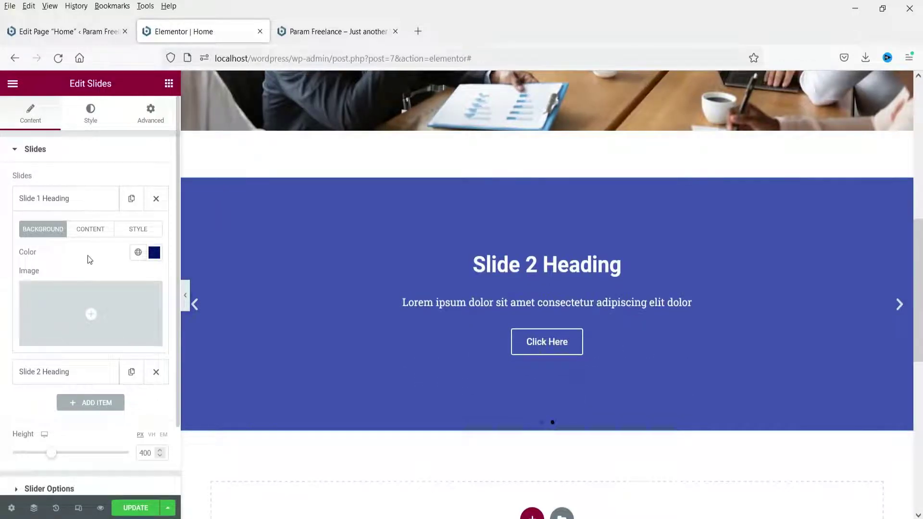
# Replace the title in the Slide 1 Heading item's content with "Website Design Services".
pyautogui.click(89, 237)
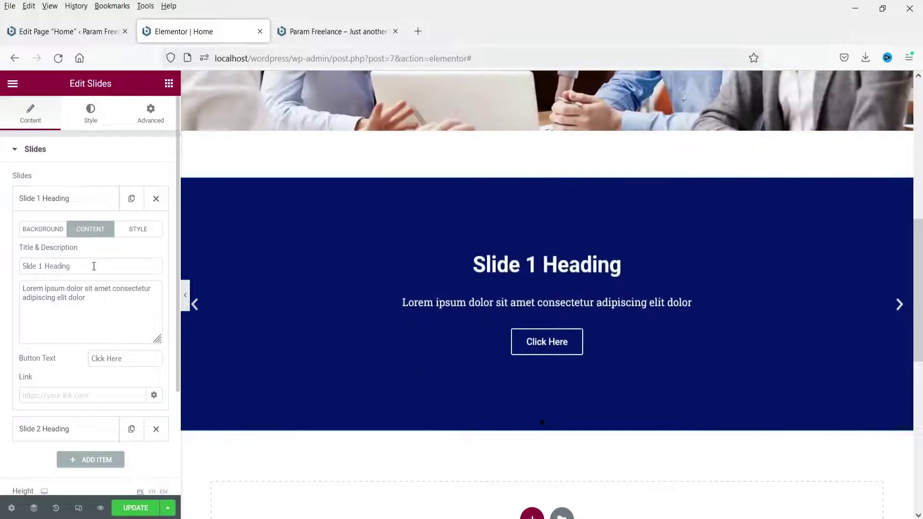
pyautogui.click(124, 268)
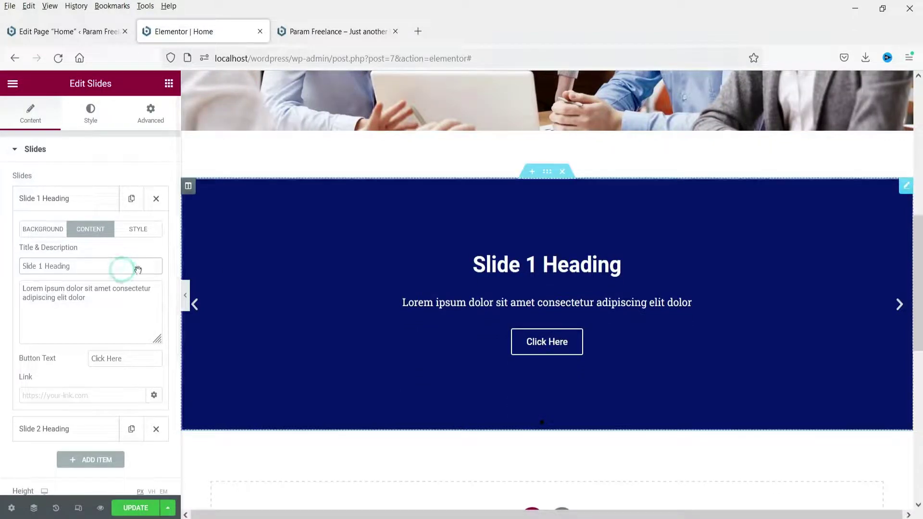
pyautogui.tripleClick(107, 267)
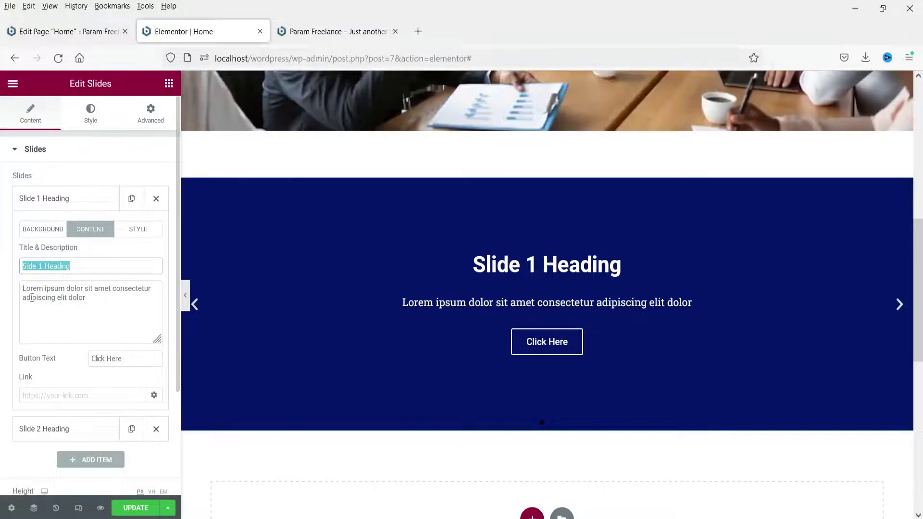
pyautogui.write('Website Design Services')
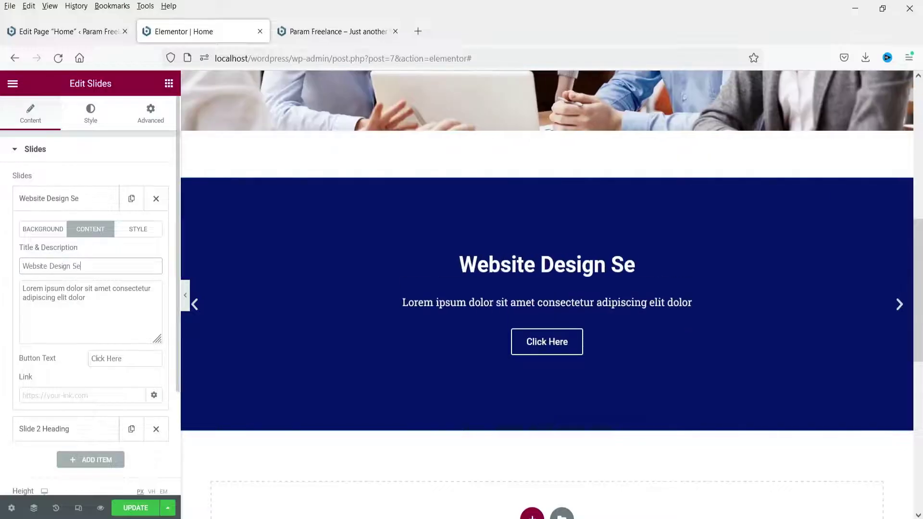
# Set the slide's description to "The Best Website design services at the lowest cost. <br> Learn how to design website in Wordpress and Elementor.".
pyautogui.tripleClick(99, 317)
pyautogui.write('The ')
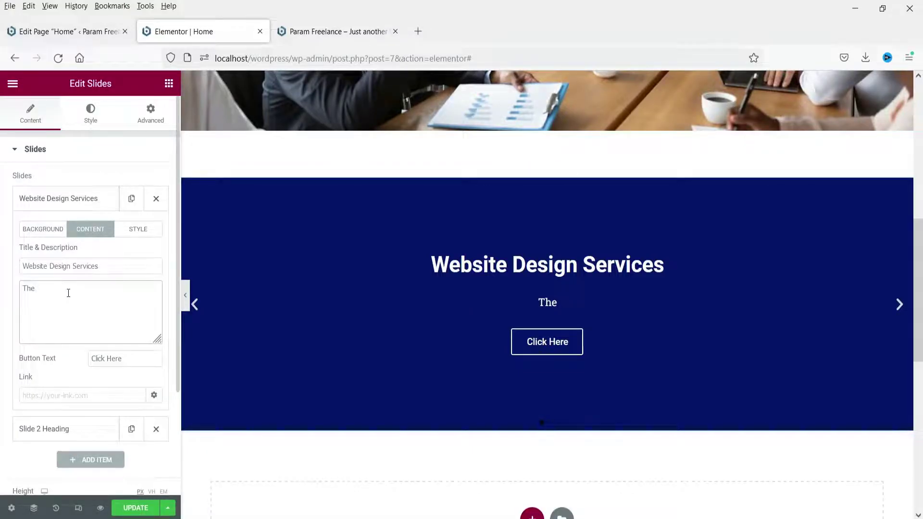
pyautogui.write('Best Website design services at the lowest cost.')
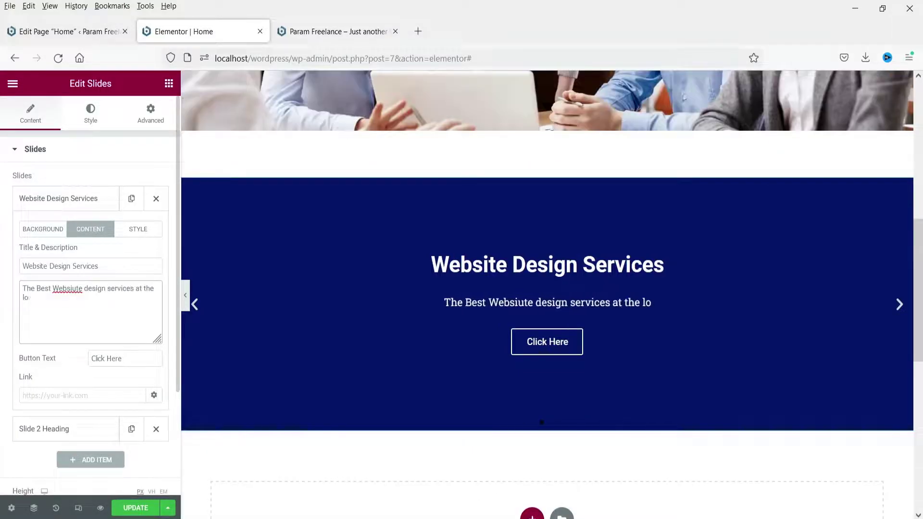
pyautogui.press('Return')
pyautogui.write('Learn how to design website in Wordpress and Elementor.')
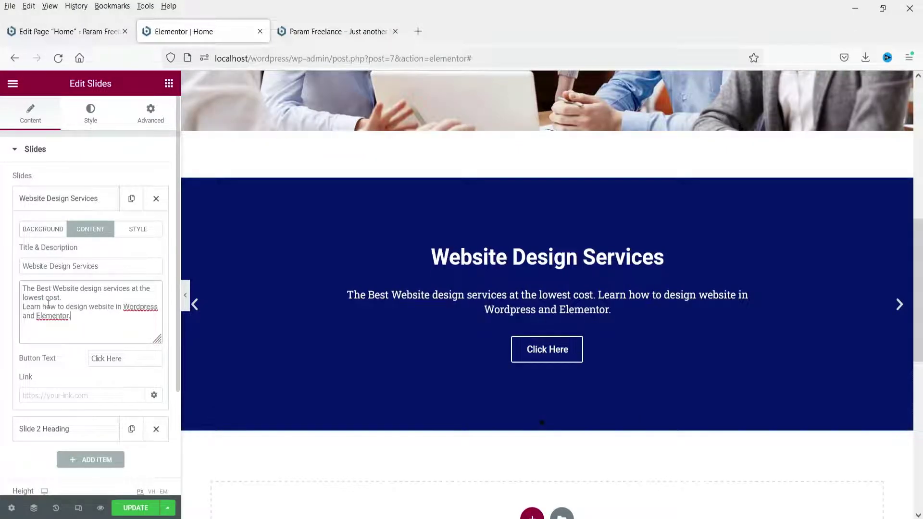
pyautogui.write(' <br>')
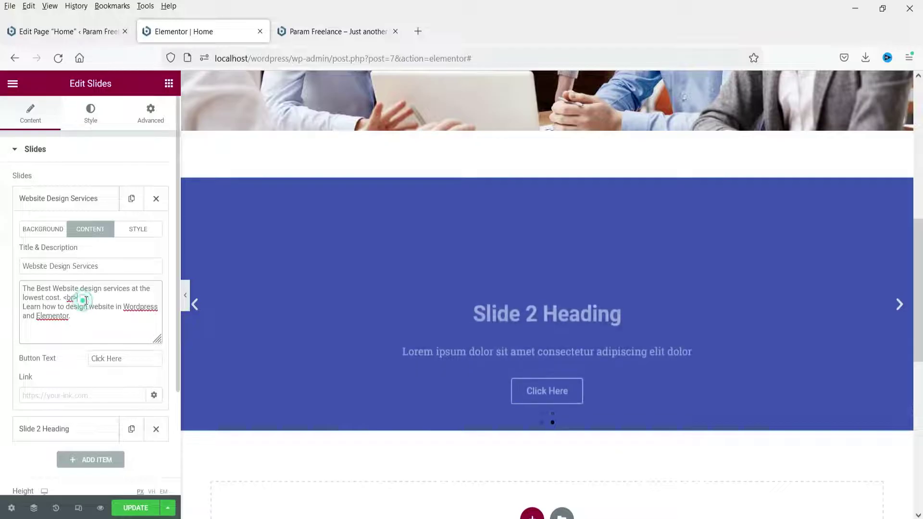
pyautogui.click(86, 300)
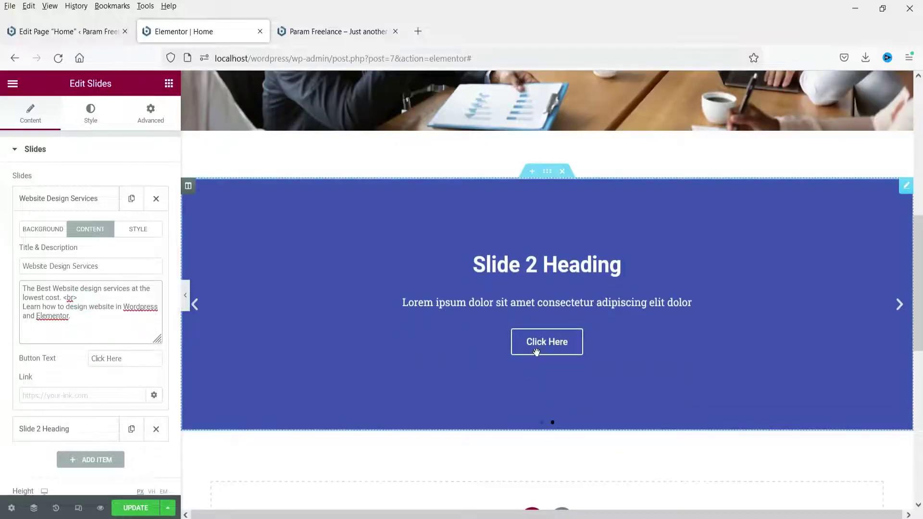
pyautogui.tripleClick(109, 361)
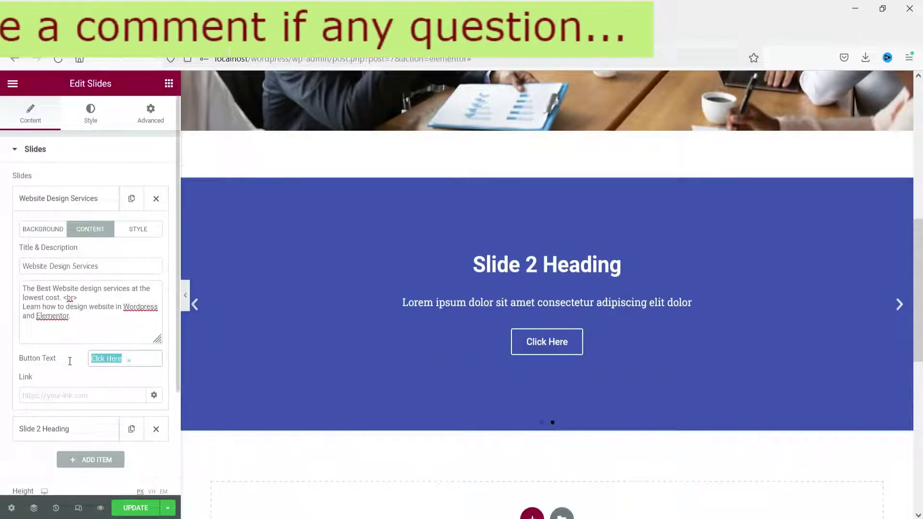
pyautogui.write('Read Mo')
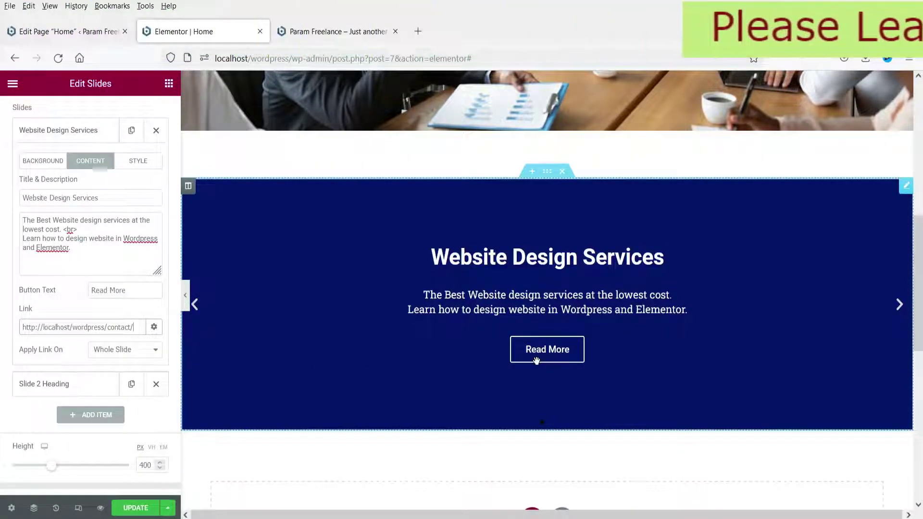
pyautogui.click(144, 355)
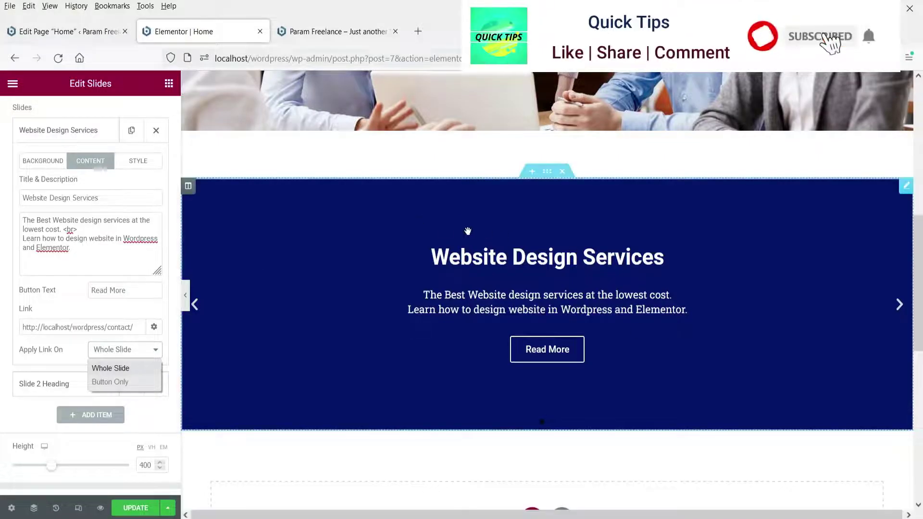
pyautogui.click(111, 384)
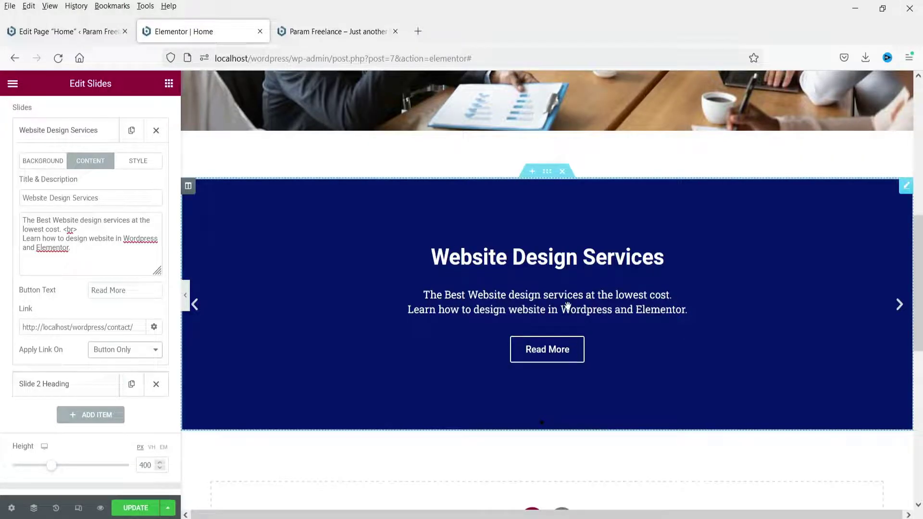
# Change the background color of the Slide 2 Heading item to a custom dark red.
pyautogui.click(63, 383)
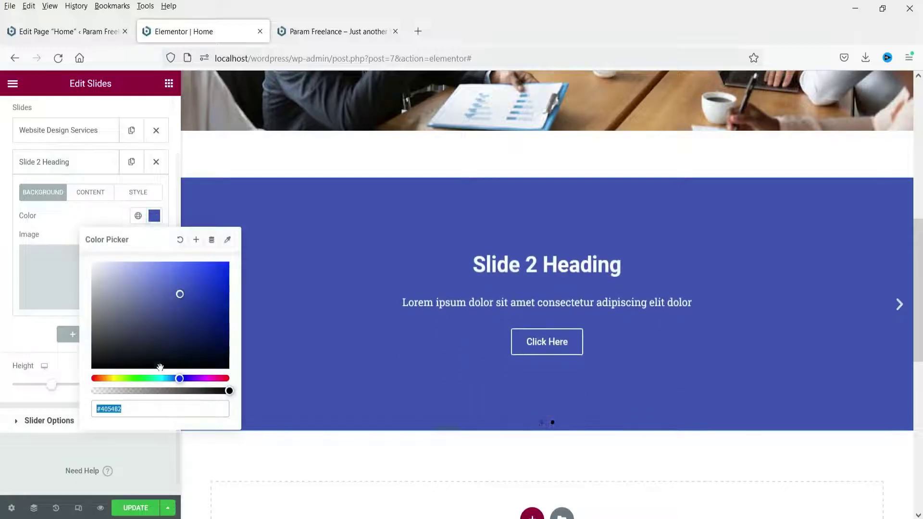
pyautogui.click(139, 217)
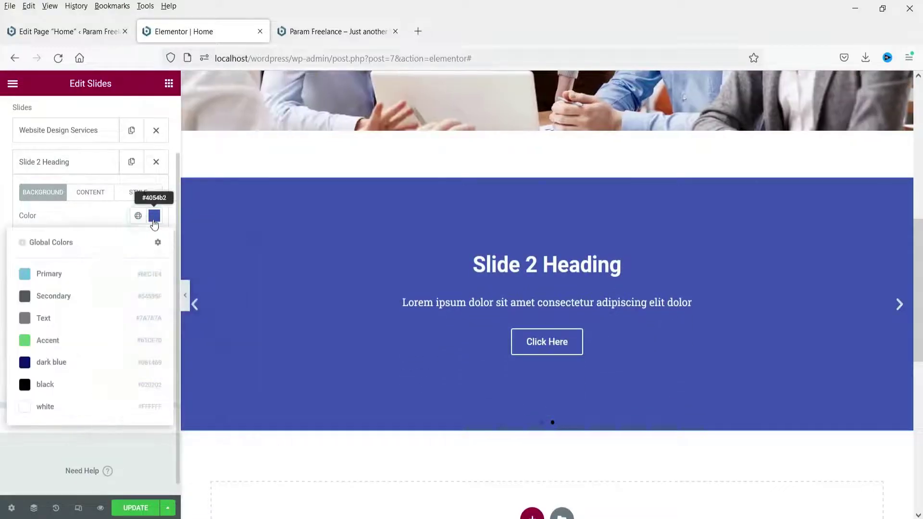
pyautogui.click(154, 216)
pyautogui.moveTo(103, 378); pyautogui.dragTo(94, 378)
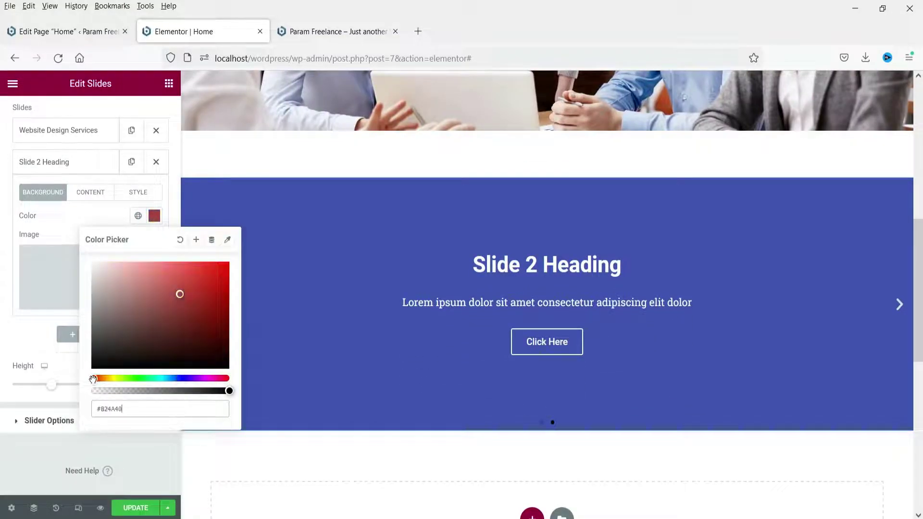
pyautogui.moveTo(204, 302); pyautogui.dragTo(210, 324)
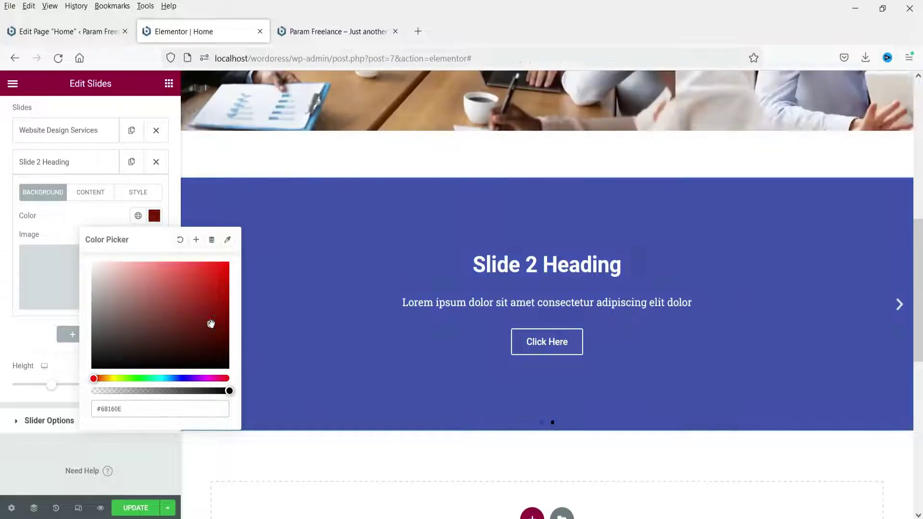
pyautogui.click(63, 213)
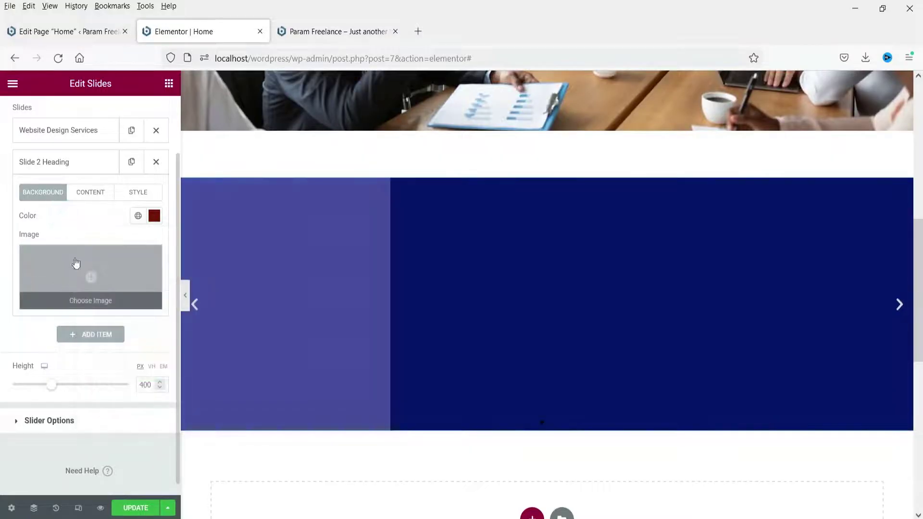
# Replace the title in the Slide 2 Heading item's content with "WooCommerce Website Design".
pyautogui.click(87, 197)
pyautogui.tripleClick(82, 231)
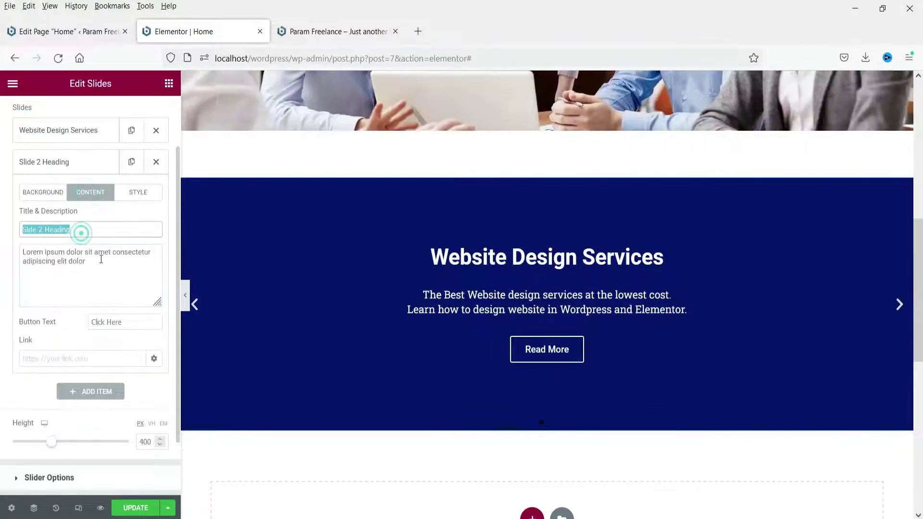
pyautogui.write('WooCo')
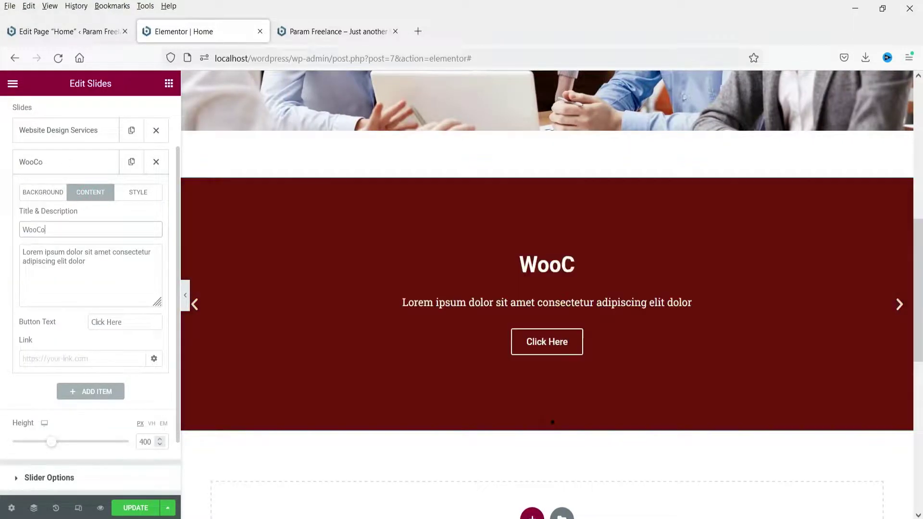
pyautogui.write('mmerce Wbeisute')
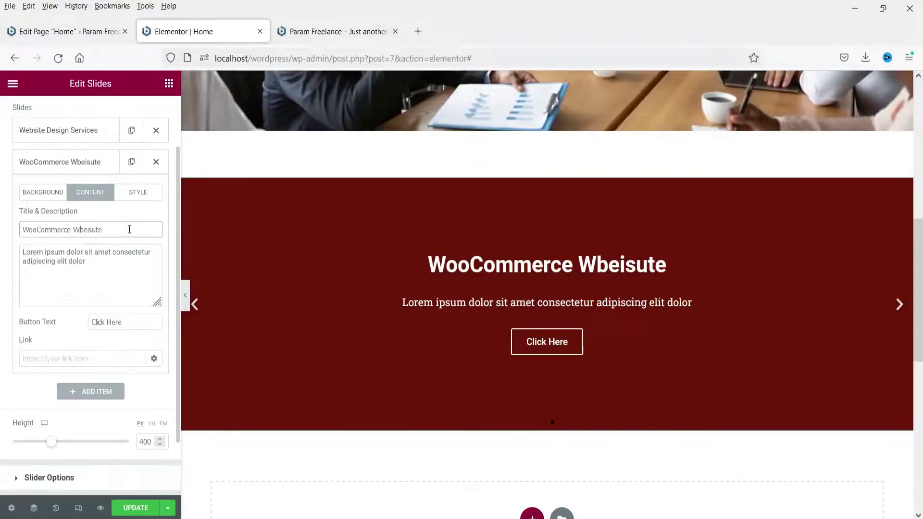
pyautogui.press('BackSpace')
pyautogui.press('BackSpace')
pyautogui.press('BackSpace')
pyautogui.press('BackSpace')
pyautogui.press('BackSpace')
pyautogui.press('BackSpace')
pyautogui.press('BackSpace')
pyautogui.write('ebsite')
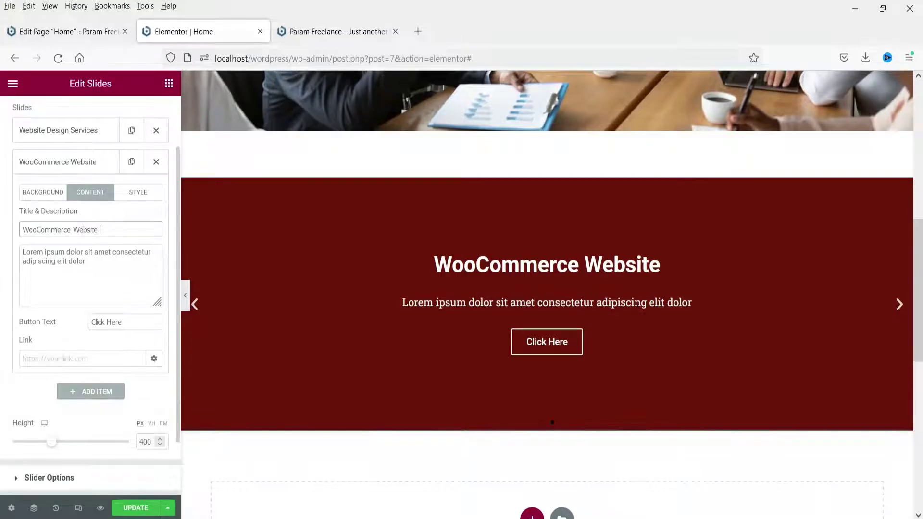
pyautogui.write(' Design')
# Set the second slide's description to "Learn the basics of WooCommerce plugin to create e-commerce website.<br> Do not forget to subscribe to Quick Tips Youtube channel".
pyautogui.press('Tab')
pyautogui.hotkey('ctrl', 'a')
pyautogui.write('Learn the basics of WooCommerce plugin to create e-commerce website.<br>')
pyautogui.press('Return')
pyautogui.write('Do not forget to subscribe to Quick Tips Youtube channel')
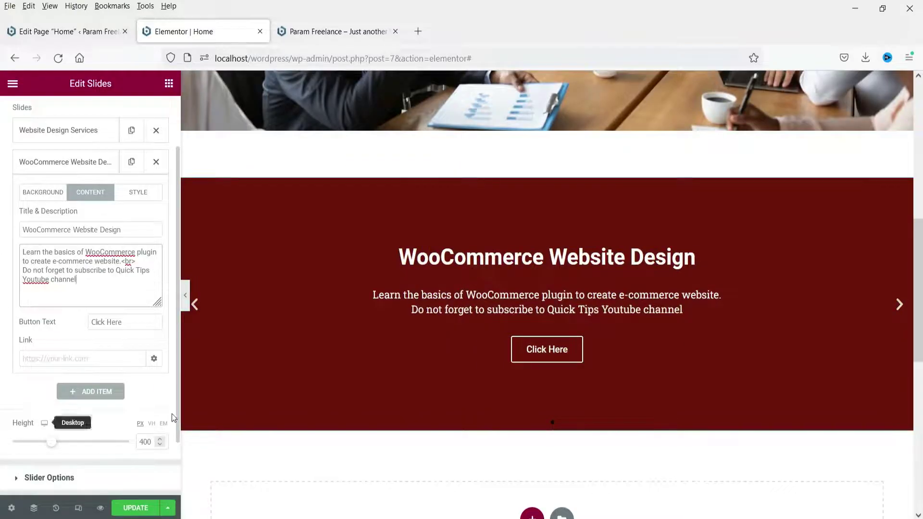
pyautogui.click(122, 323)
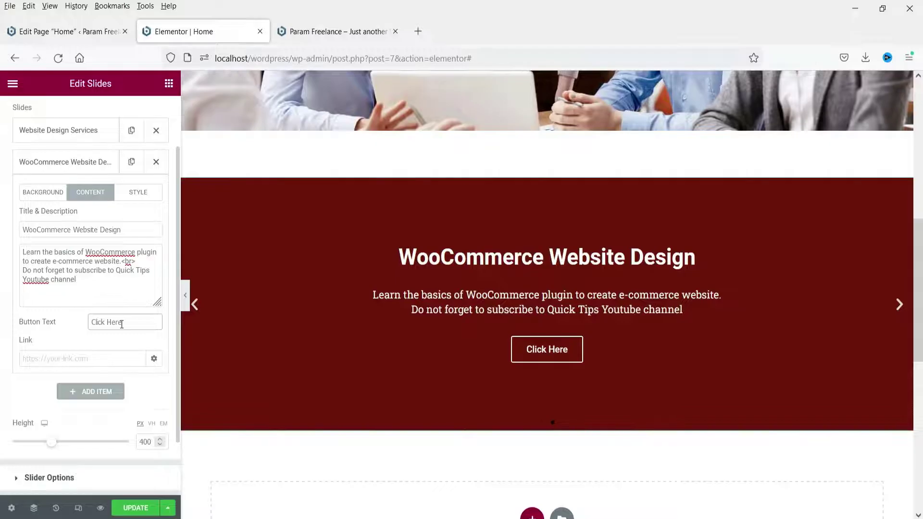
pyautogui.click(38, 361)
pyautogui.write('htt')
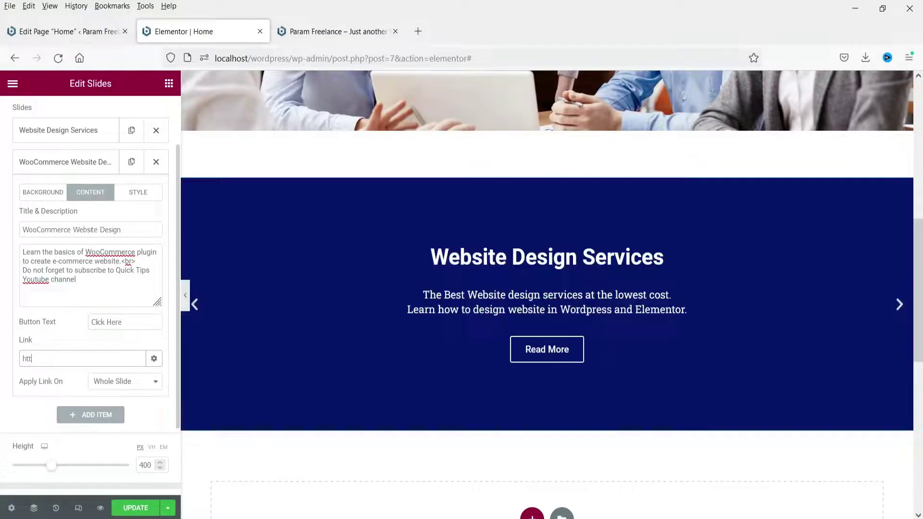
pyautogui.write('ps://paramfreelance.com')
pyautogui.moveTo(133, 321); pyautogui.dragTo(69, 325)
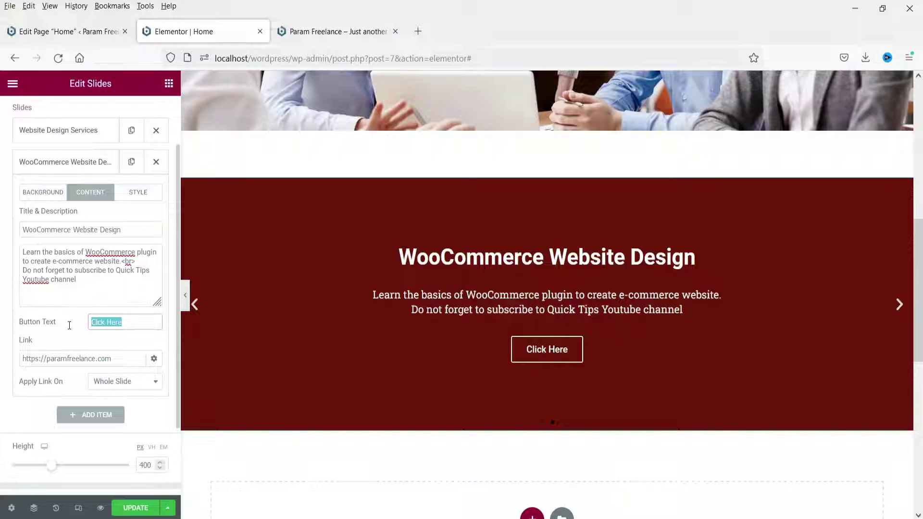
pyautogui.write('Param Freelance')
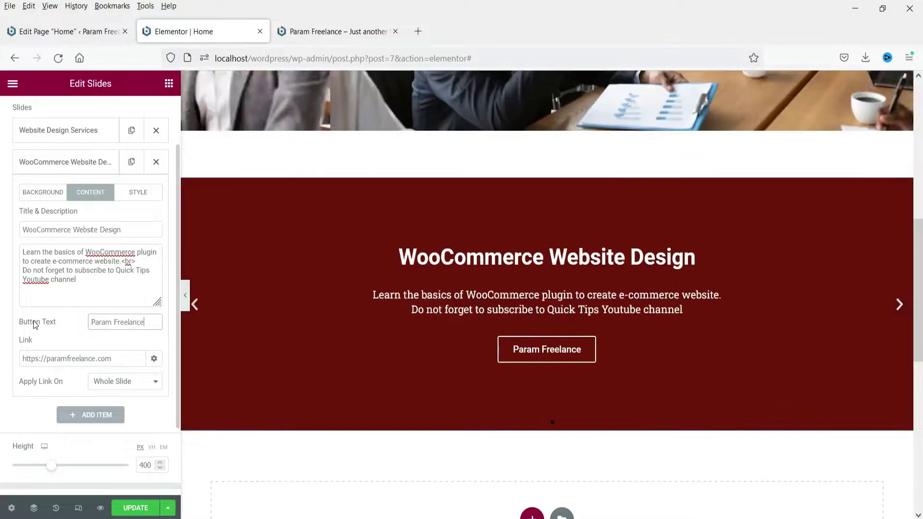
# Collapse the second slide's settings and set the slider height to 300 px after trying 500 px.
pyautogui.click(55, 167)
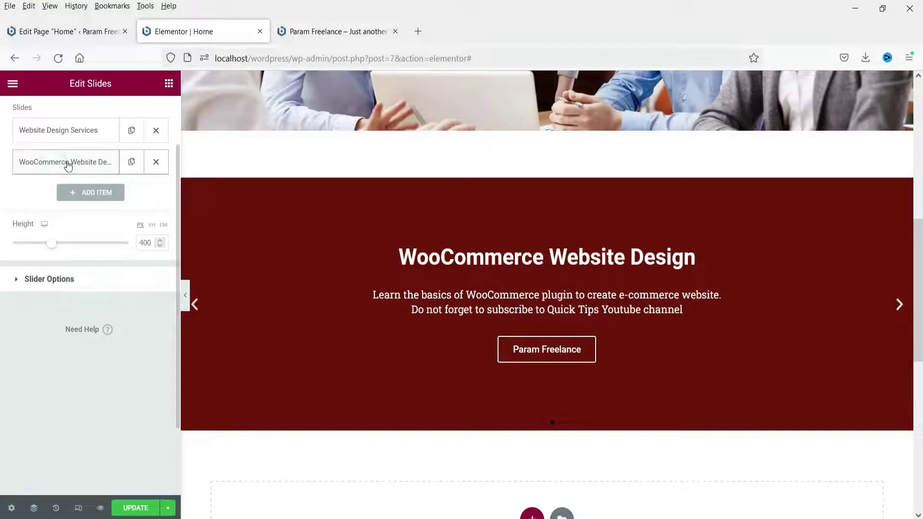
pyautogui.scroll(2, 46, 290)
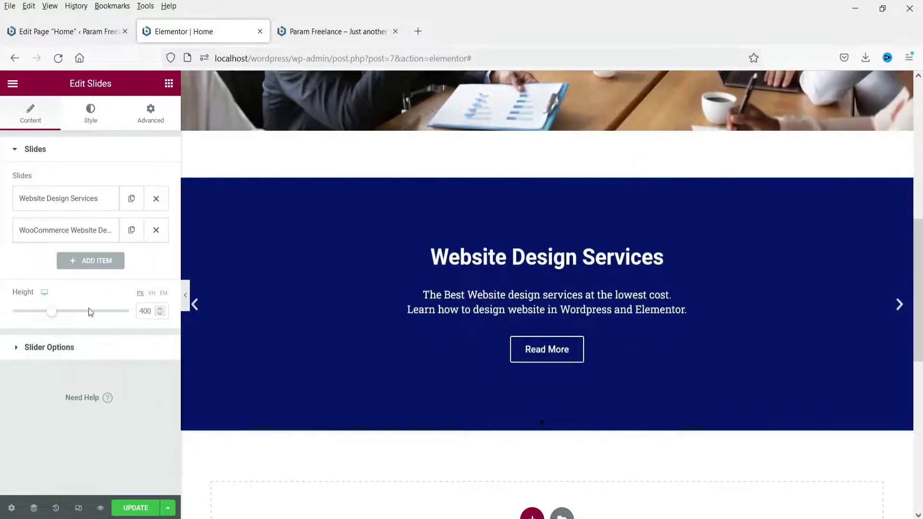
pyautogui.write('5')
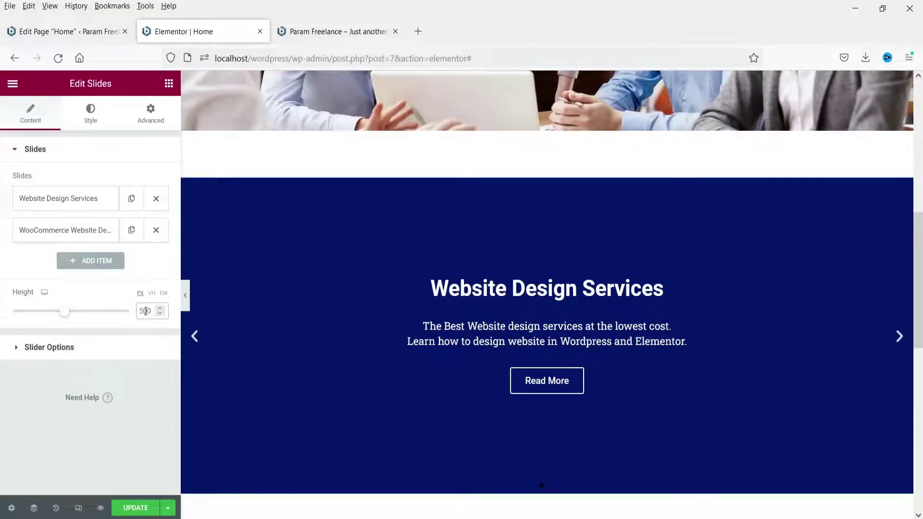
pyautogui.write('3')
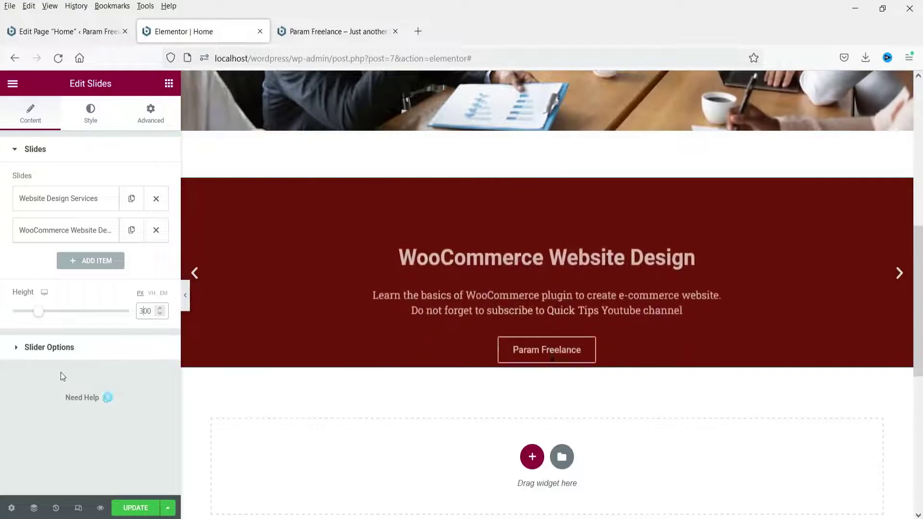
# In the slider options, try the Arrows, Dots and None navigation types, and set the navigation to Arrows.
pyautogui.click(48, 353)
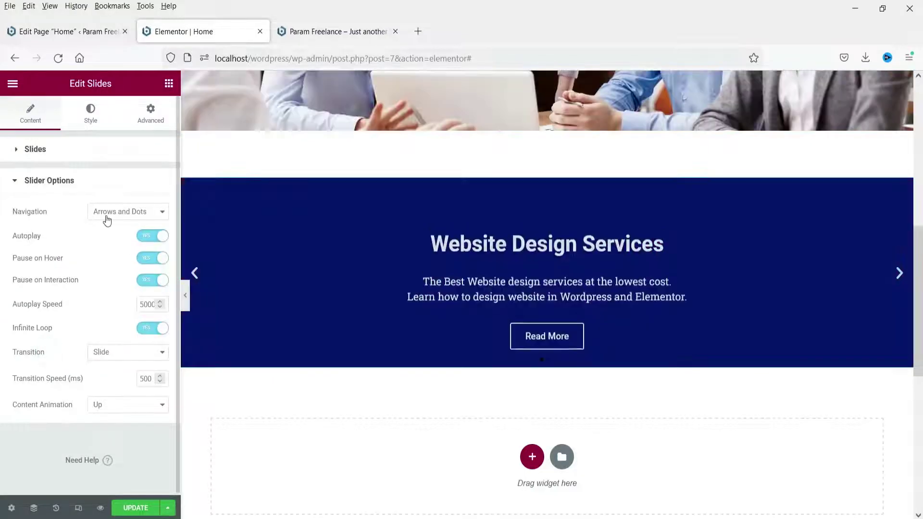
pyautogui.click(106, 215)
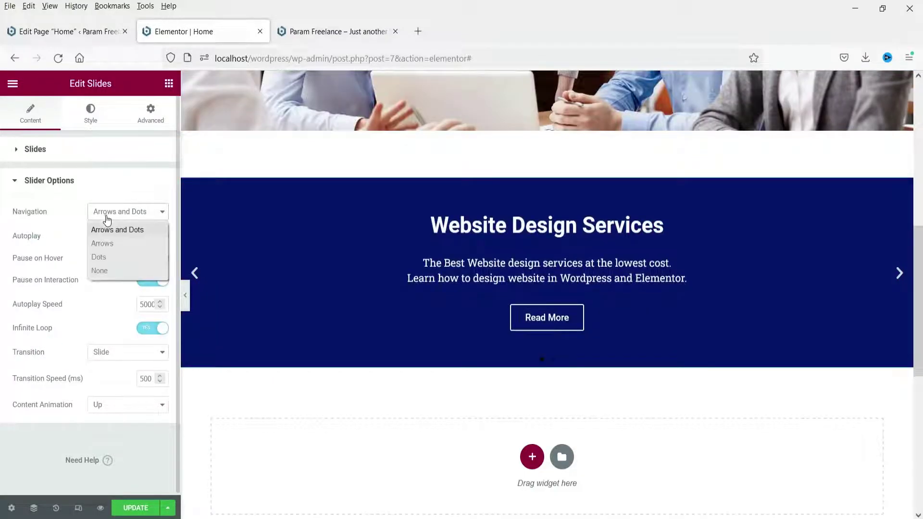
pyautogui.click(110, 244)
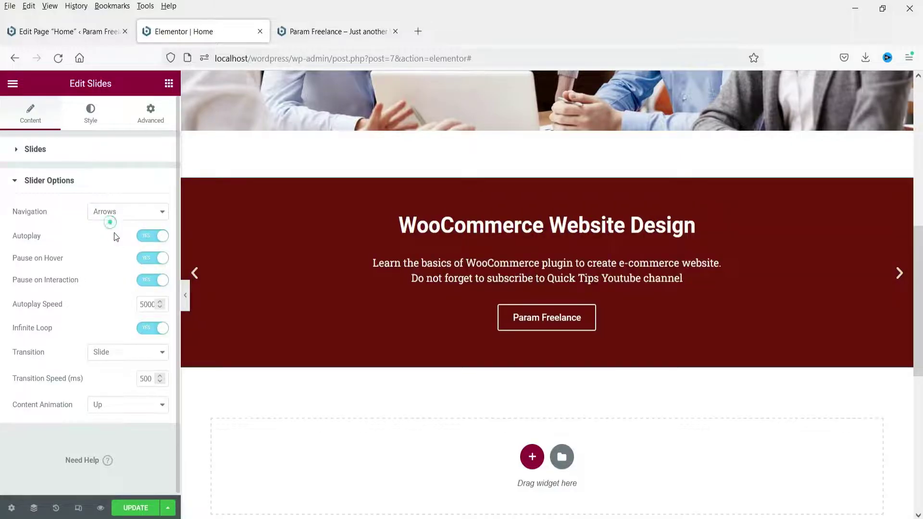
pyautogui.click(109, 212)
pyautogui.click(102, 257)
pyautogui.click(114, 204)
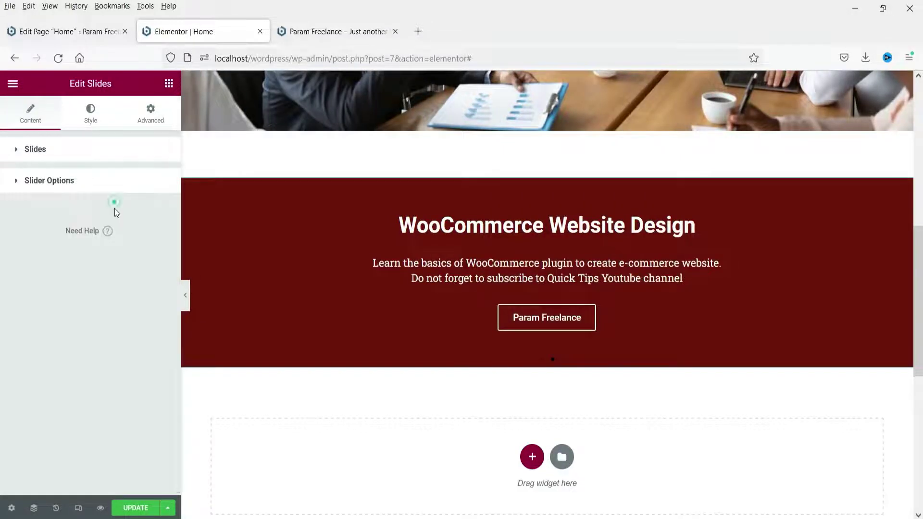
pyautogui.click(101, 194)
pyautogui.click(113, 212)
pyautogui.click(107, 271)
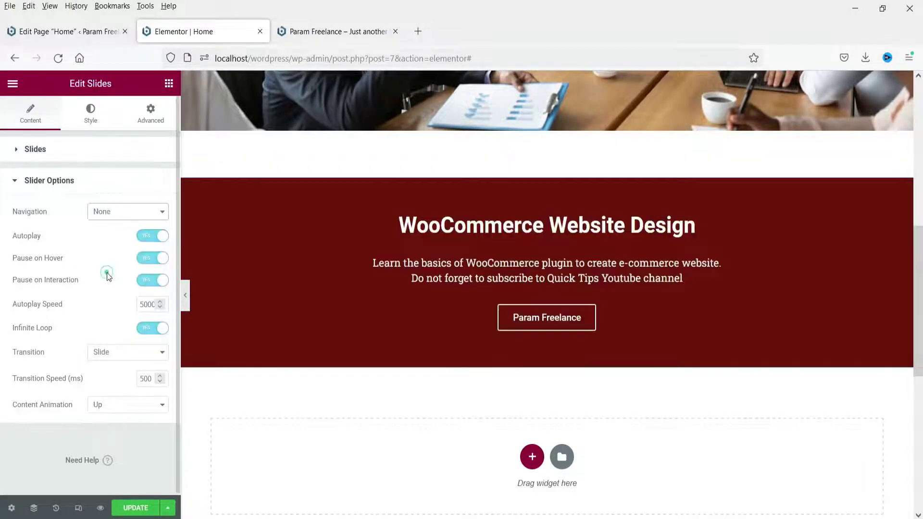
pyautogui.click(110, 212)
pyautogui.click(112, 241)
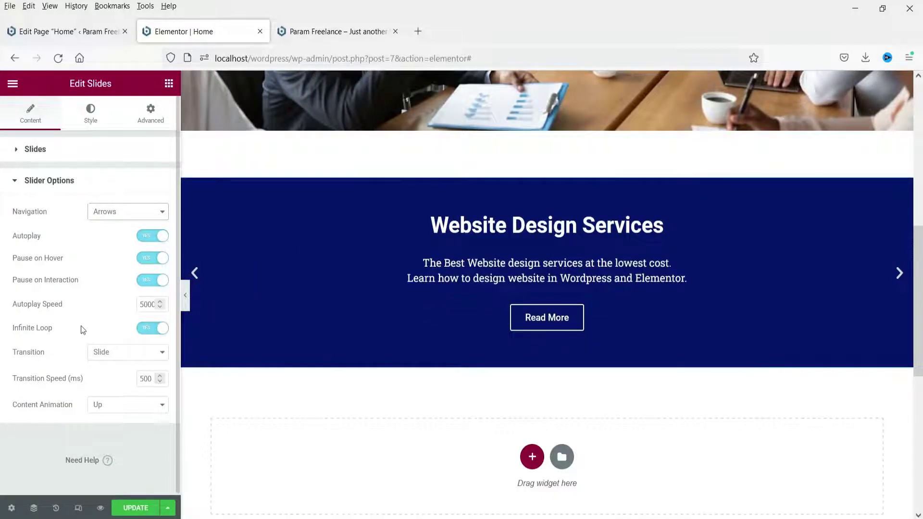
# Keep Slide as the slider's transition and set its content animation to Down.
pyautogui.scroll(-1, 54, 353)
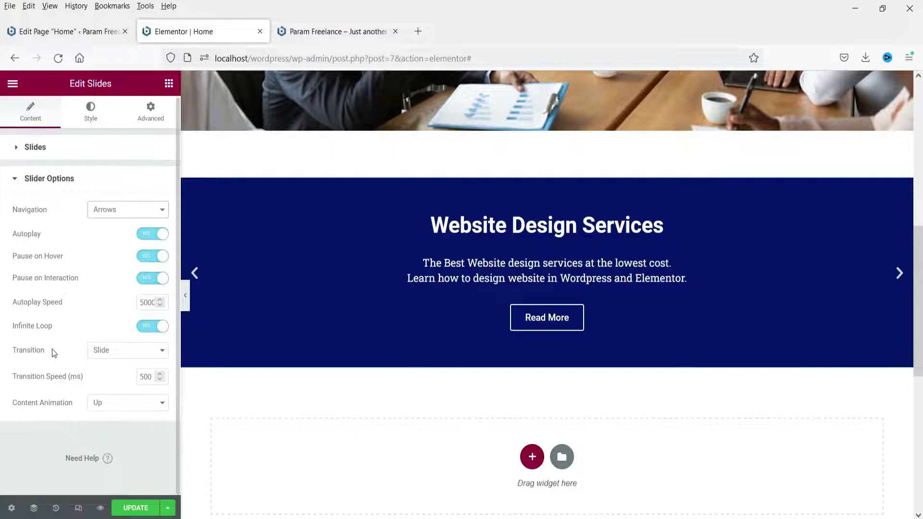
pyautogui.click(113, 356)
pyautogui.click(109, 365)
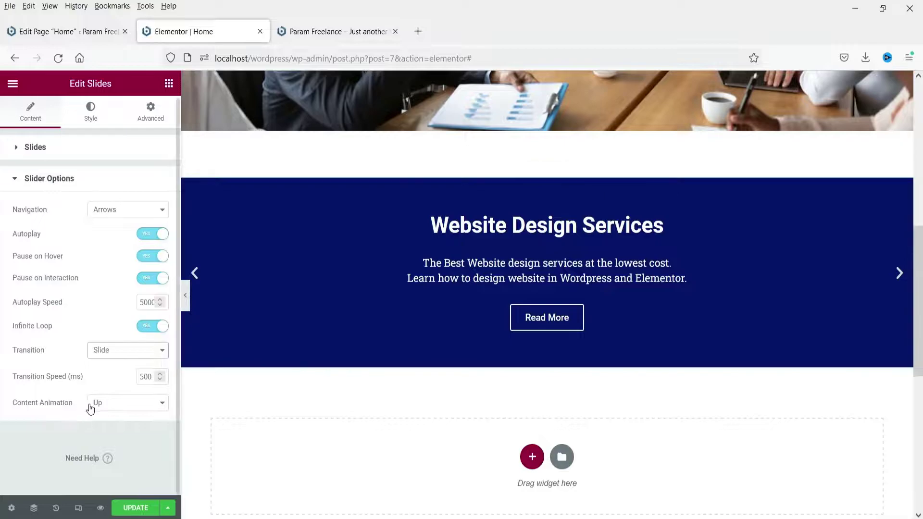
pyautogui.click(113, 407)
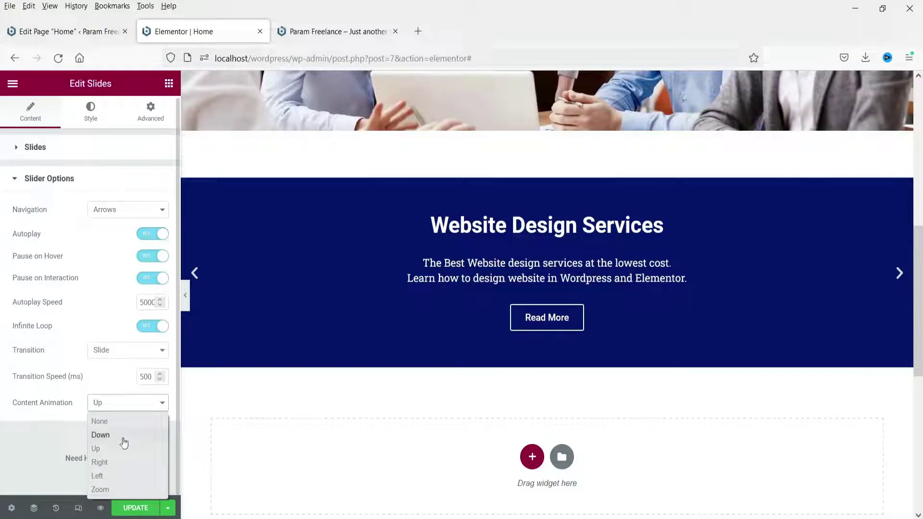
pyautogui.click(123, 441)
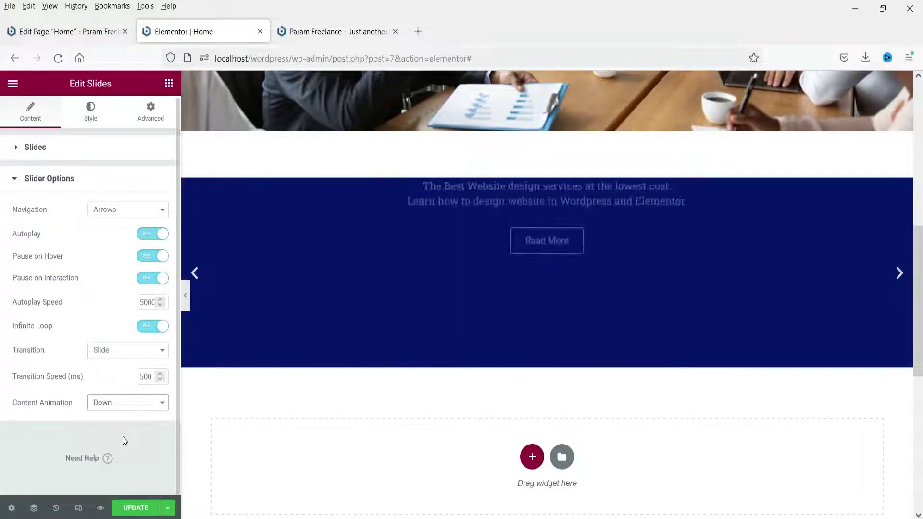
# Set the content width in the Slides widget's style settings to 80%.
pyautogui.click(72, 184)
pyautogui.click(90, 118)
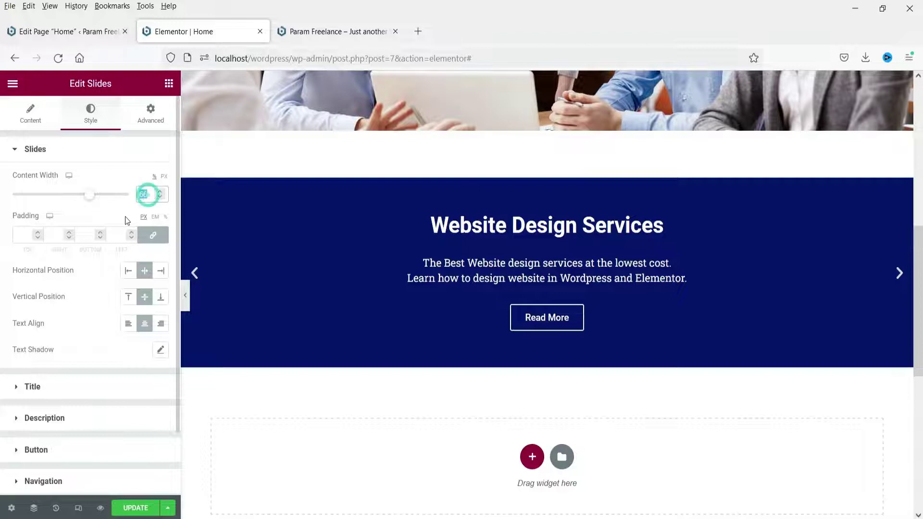
pyautogui.write('80')
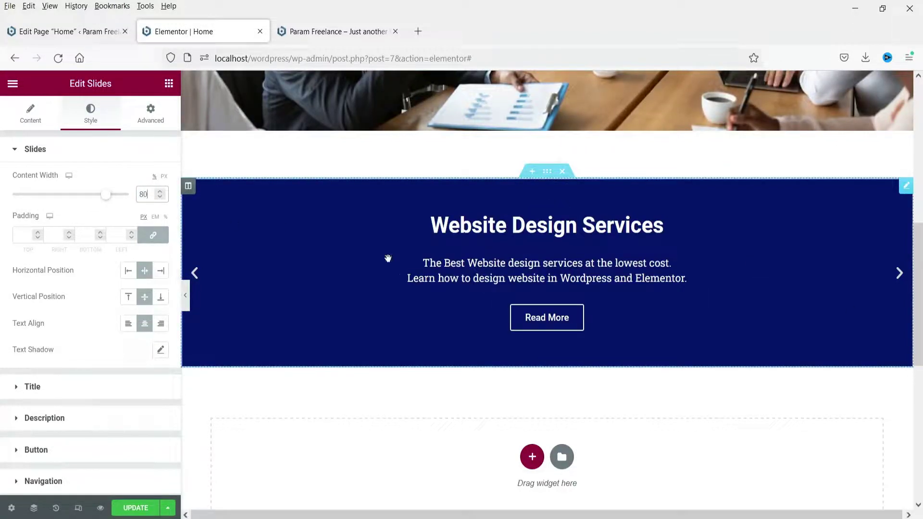
# Remove the line break from the Website Design Services slide's description and append "Learn how to design website in Wordpress and Elementor.".
pyautogui.click(22, 113)
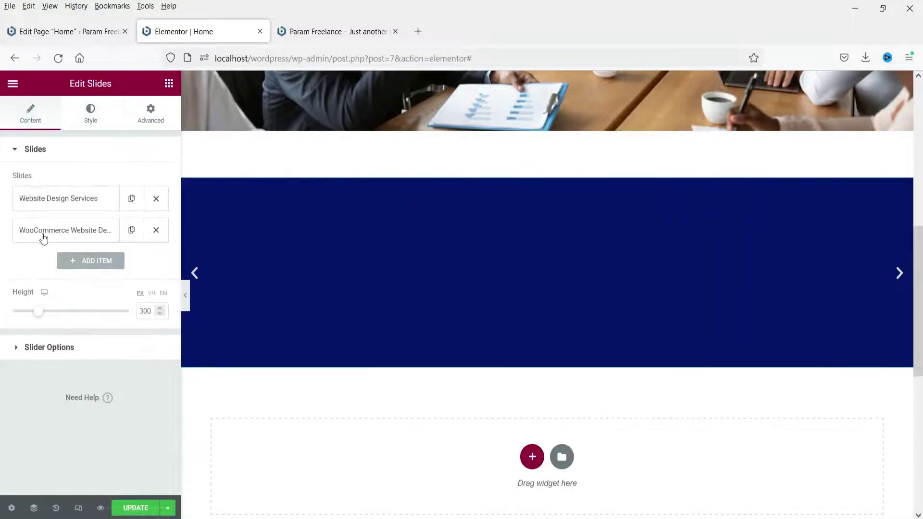
pyautogui.click(42, 231)
pyautogui.click(71, 207)
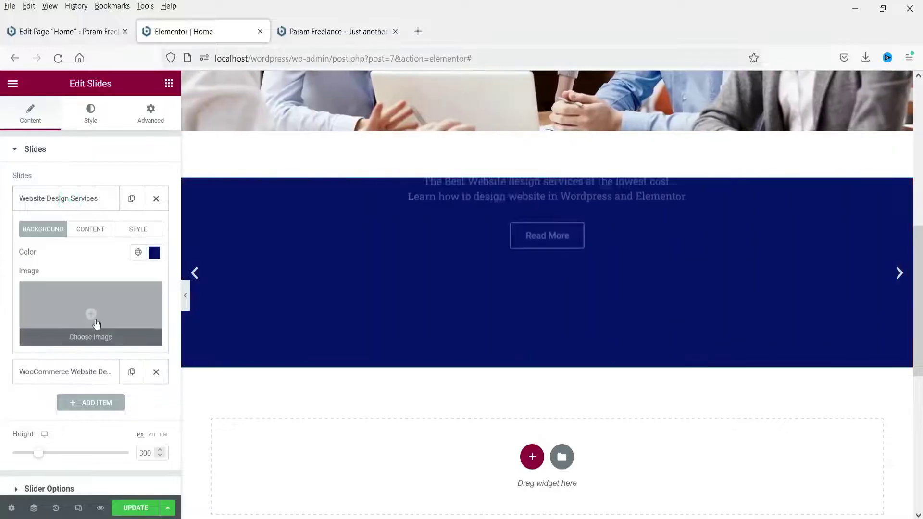
pyautogui.click(95, 229)
pyautogui.moveTo(64, 298); pyautogui.dragTo(139, 305)
pyautogui.press('BackSpace')
pyautogui.press('BackSpace')
pyautogui.click(128, 311)
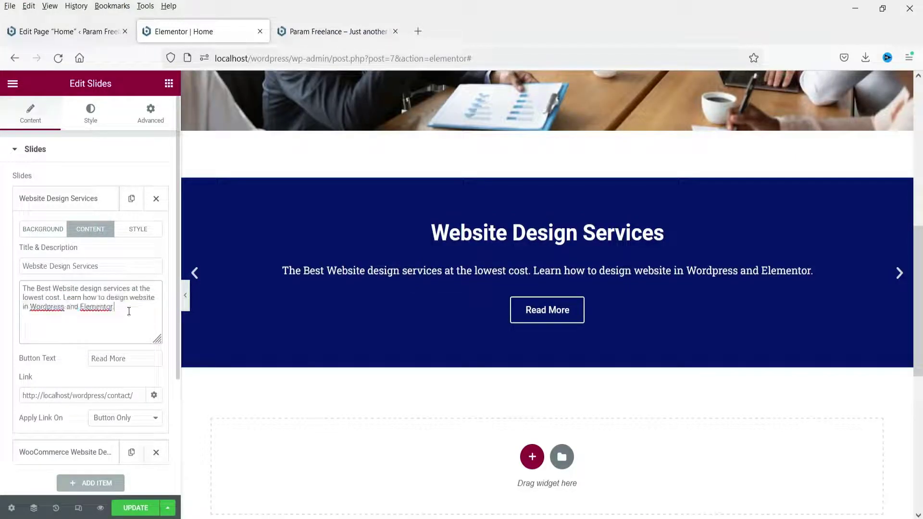
pyautogui.write('Learn how to design website in Wordpress and Elementor.')
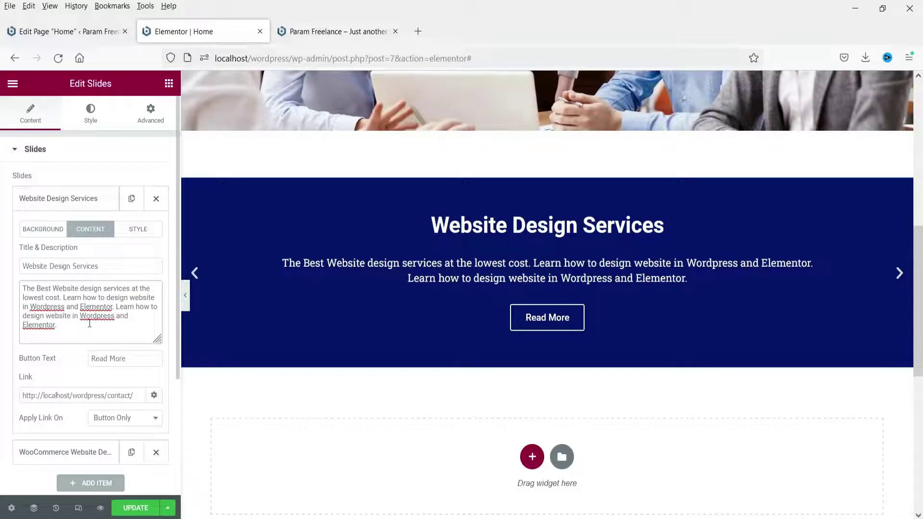
pyautogui.click(73, 199)
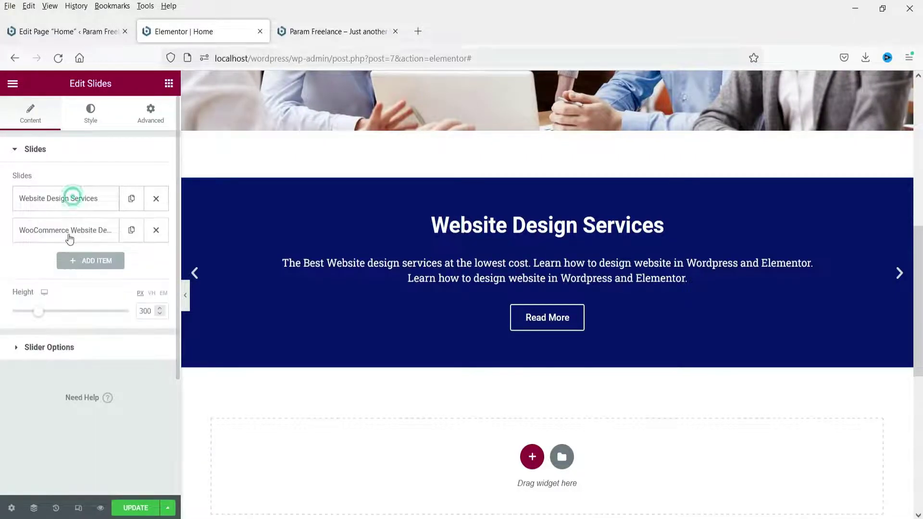
# Append "Learn how to design website in Wordpress and Elementor." to the WooCommerce slide's description and remove its <br> tag.
pyautogui.click(67, 230)
pyautogui.click(90, 260)
pyautogui.click(100, 348)
pyautogui.write('Learn how to design website in Wordpress and Elementor.')
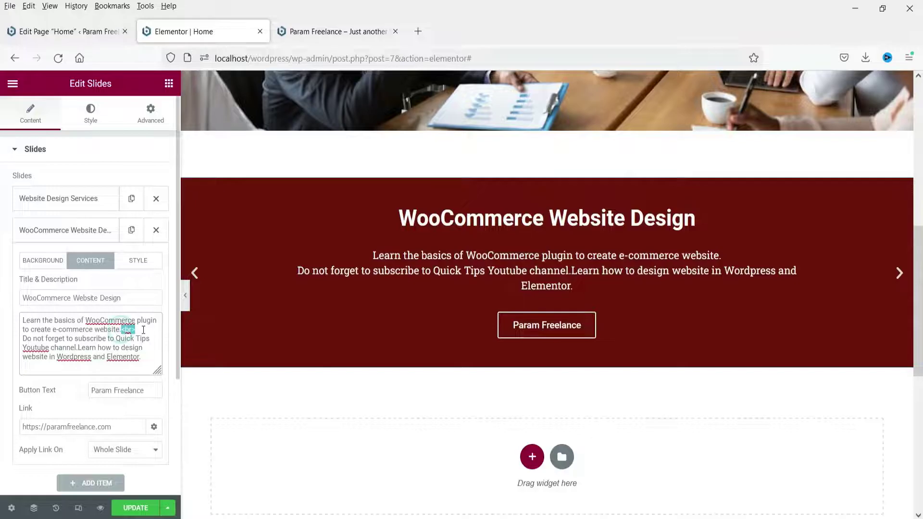
pyautogui.press('BackSpace')
# Try a content width of 60% for the slides, and set it back to 80%.
pyautogui.click(90, 114)
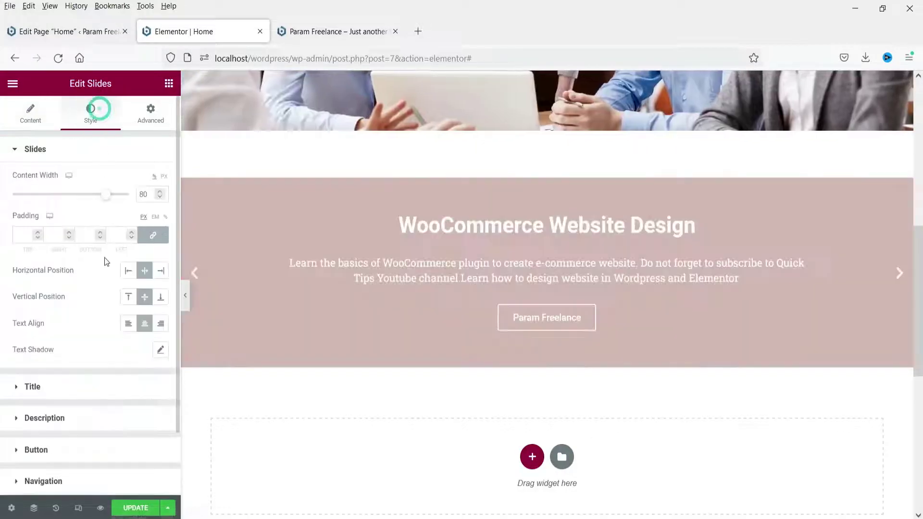
pyautogui.click(142, 190)
pyautogui.write('6')
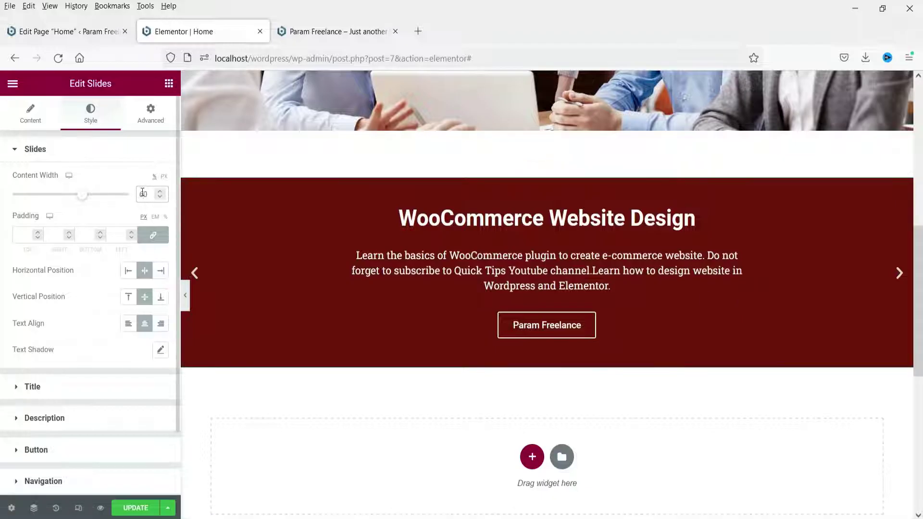
pyautogui.press('BackSpace')
pyautogui.write('8')
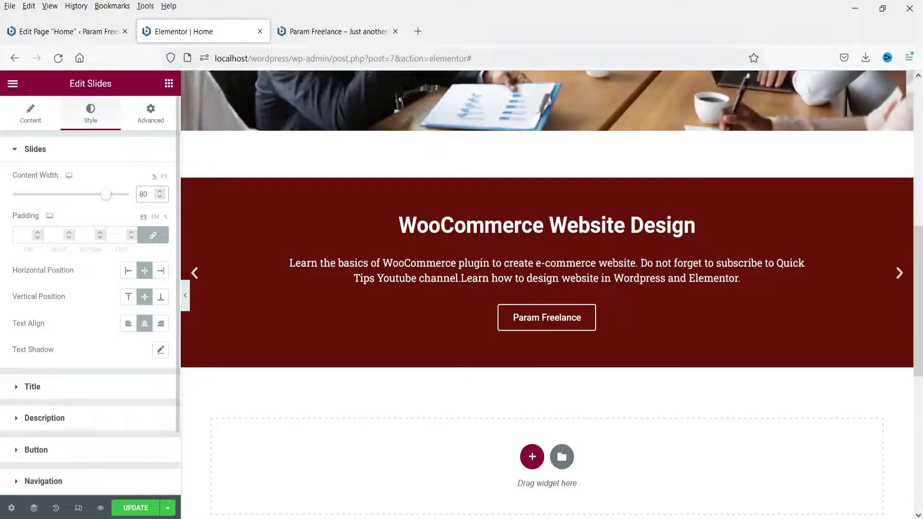
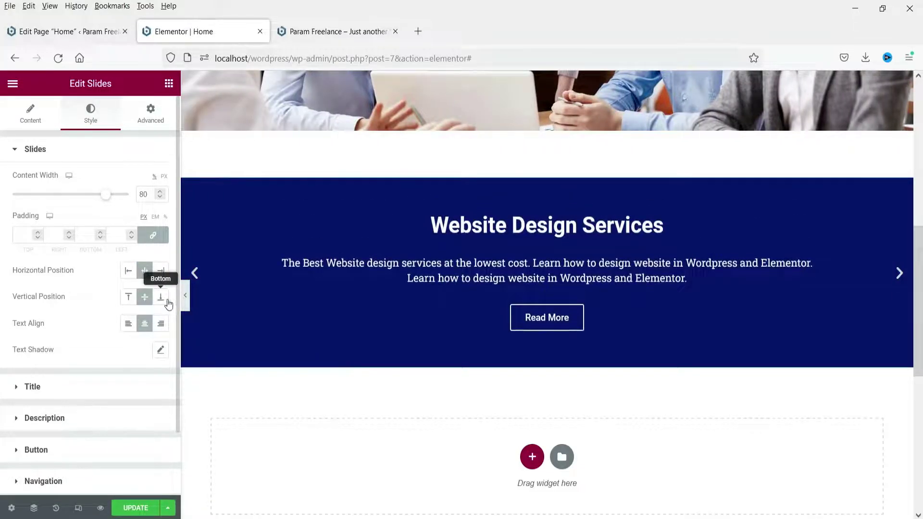
# Try the Bottom and Top vertical positions and the Right and Left text alignments, restoring the middle position and centered text.
pyautogui.click(161, 302)
pyautogui.click(128, 298)
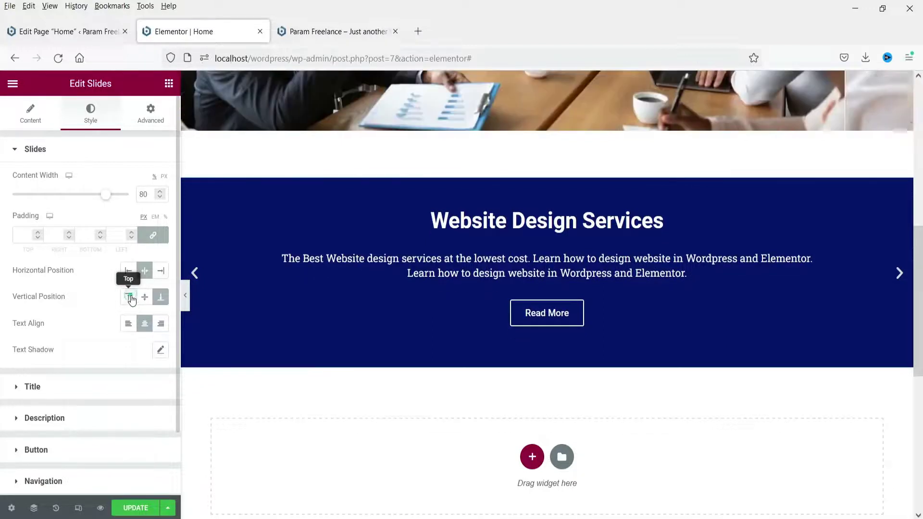
pyautogui.click(150, 300)
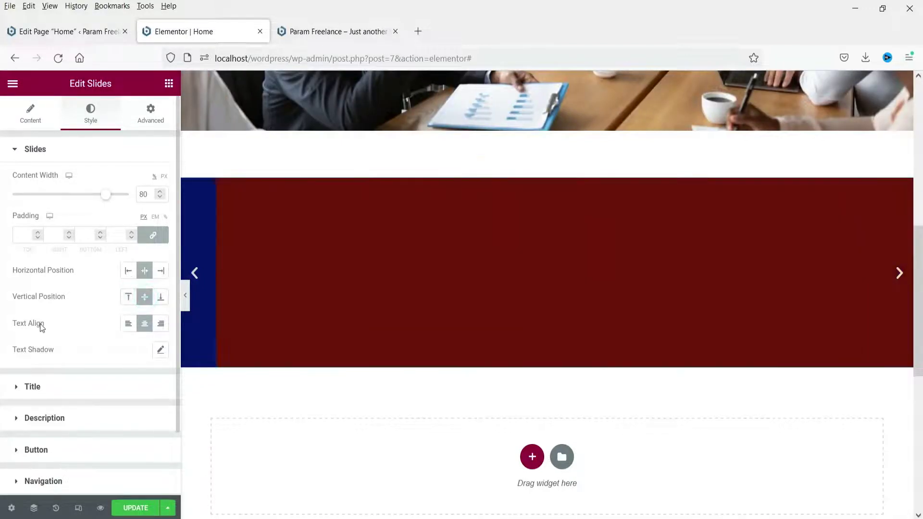
pyautogui.click(160, 331)
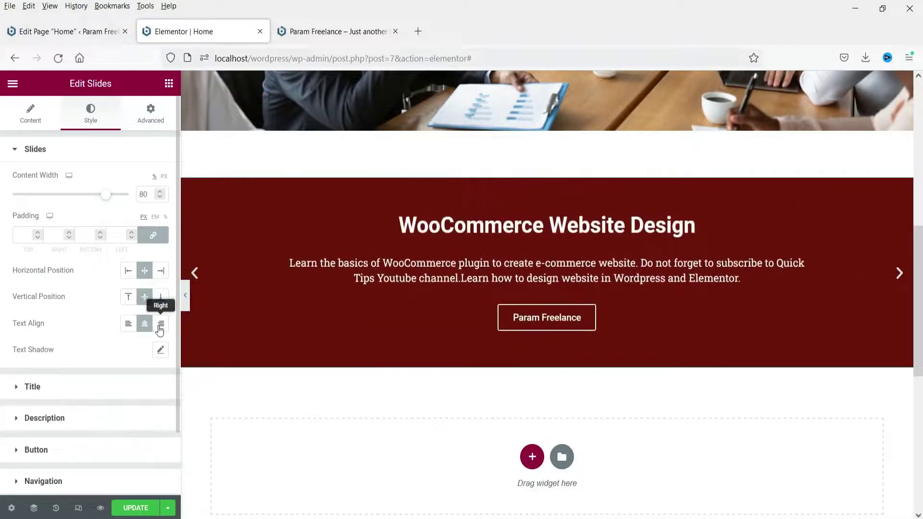
pyautogui.click(129, 324)
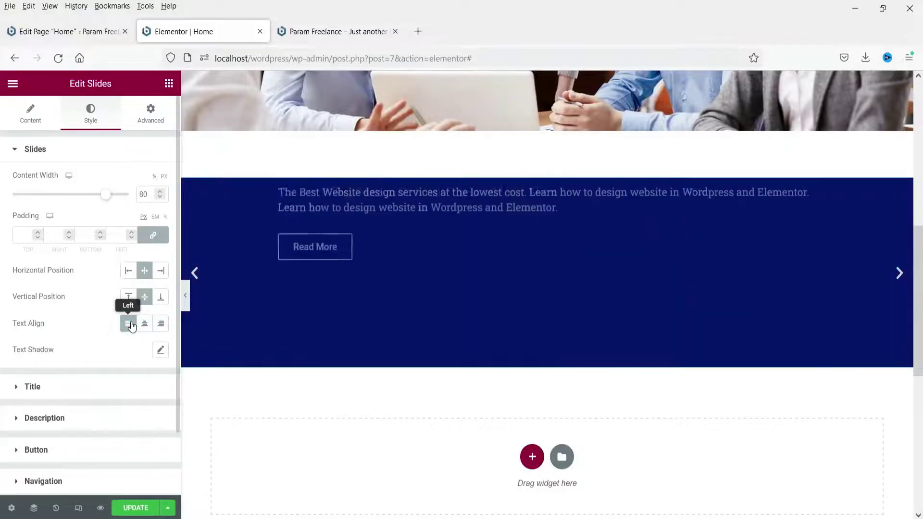
pyautogui.click(147, 325)
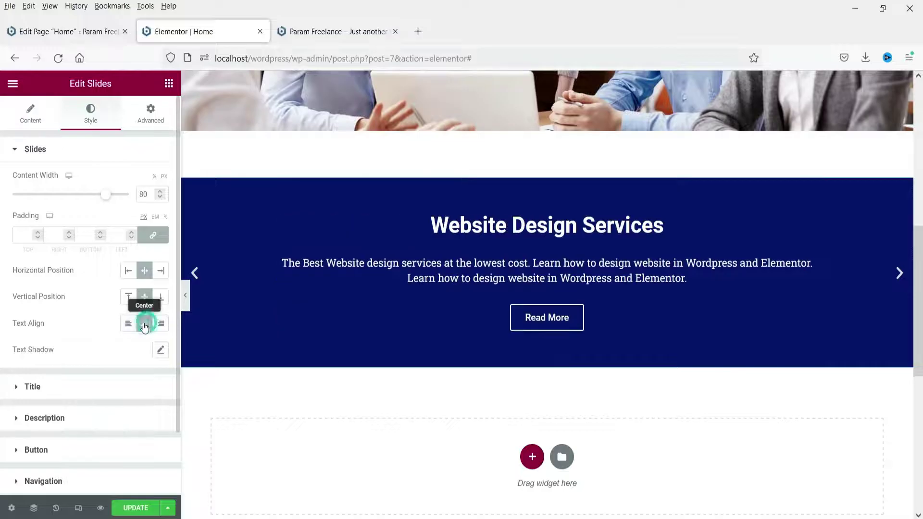
# Set the slide titles' text color to yellow #E9F25F and check the global fonts offered for their typography.
pyautogui.scroll(-2, 102, 322)
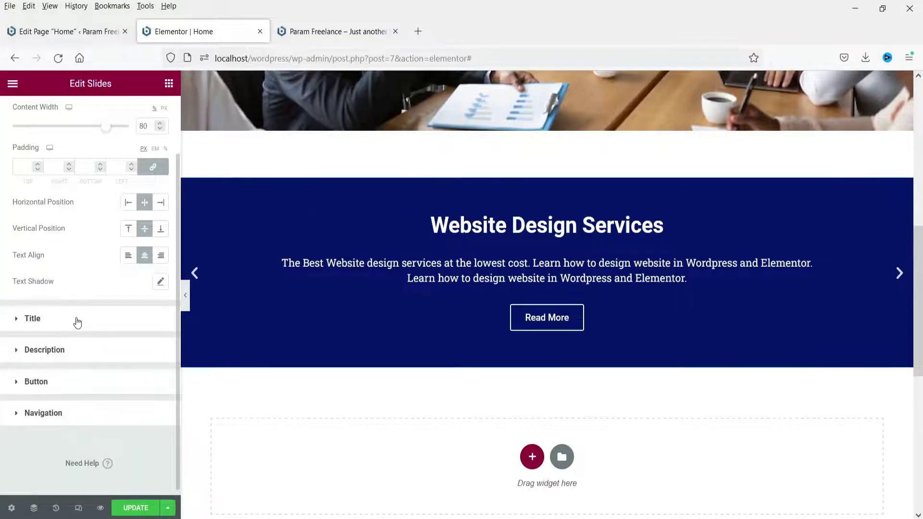
pyautogui.click(77, 322)
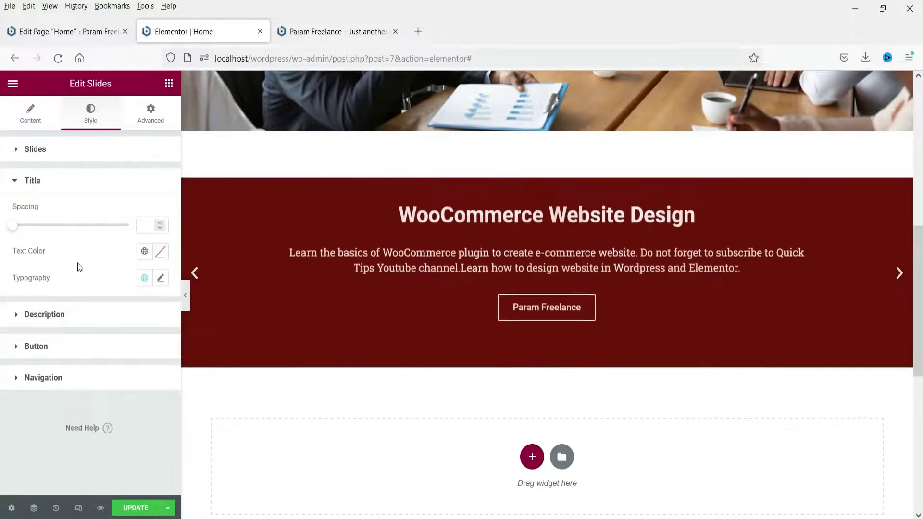
pyautogui.click(144, 251)
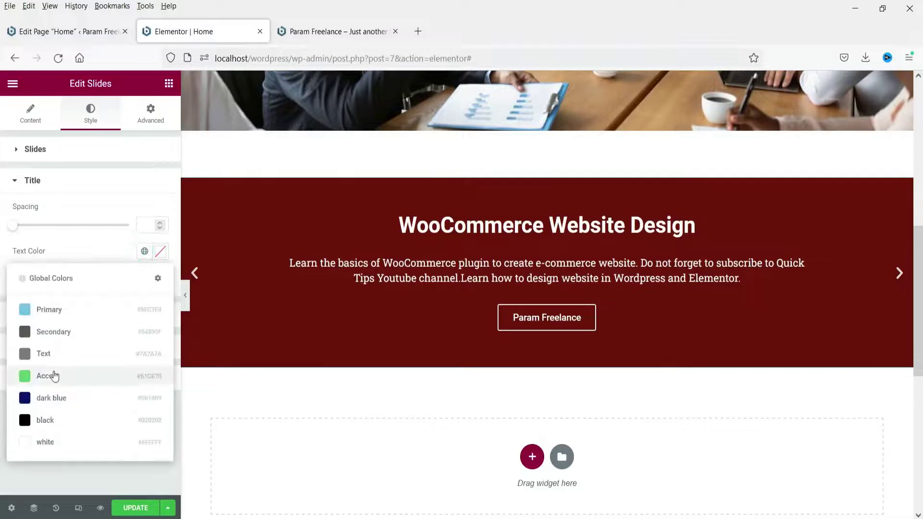
pyautogui.click(161, 251)
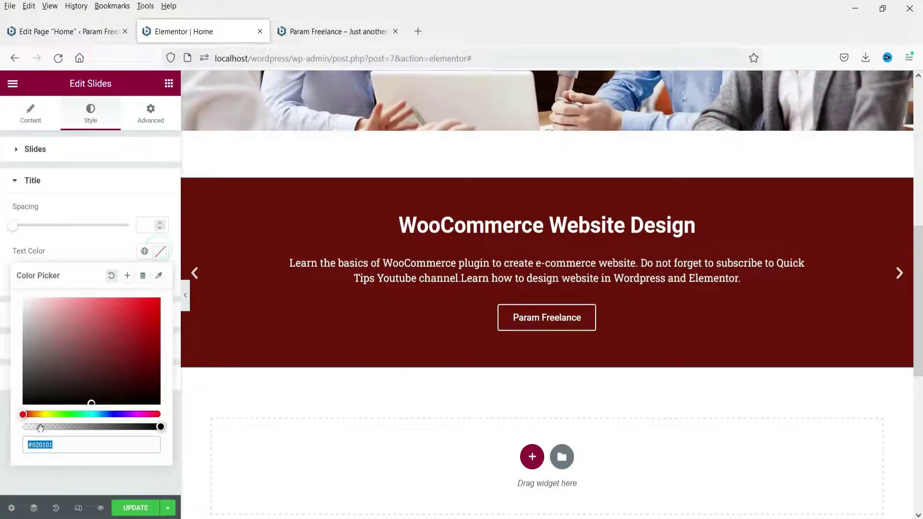
pyautogui.click(47, 414)
pyautogui.click(61, 325)
pyautogui.click(107, 305)
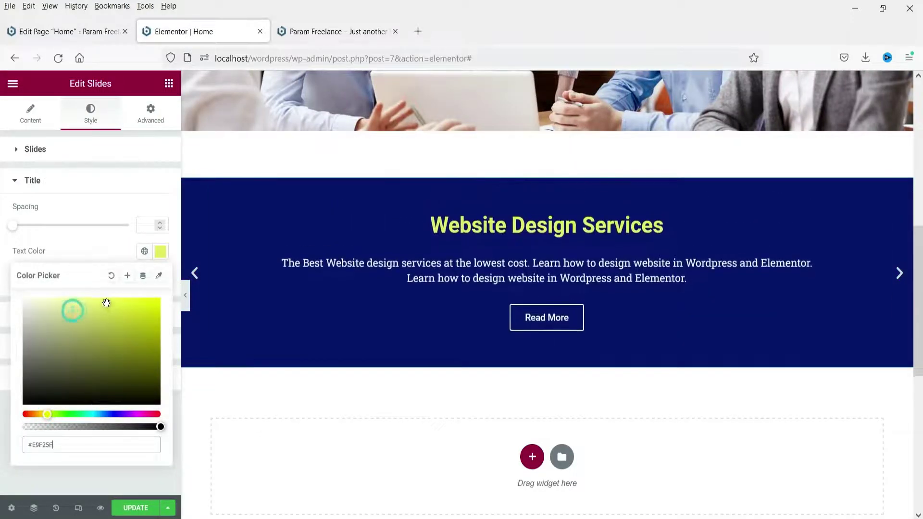
pyautogui.click(82, 244)
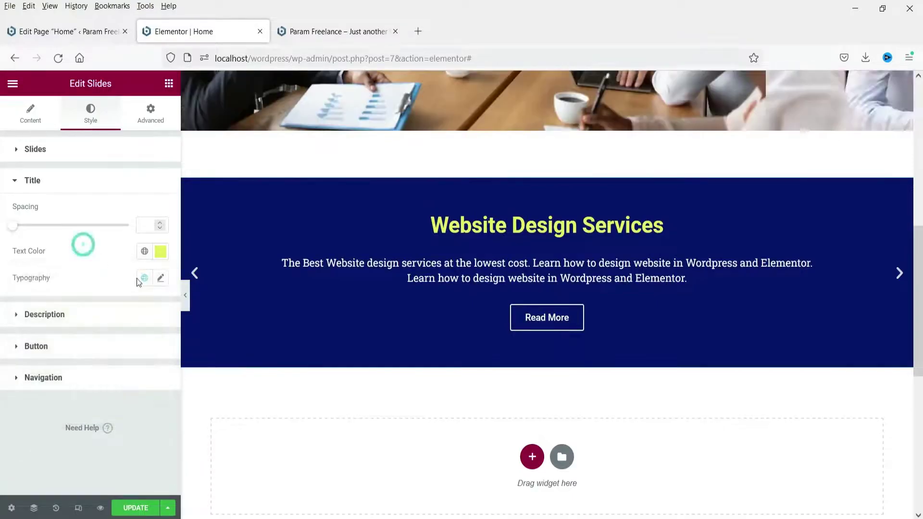
pyautogui.click(143, 279)
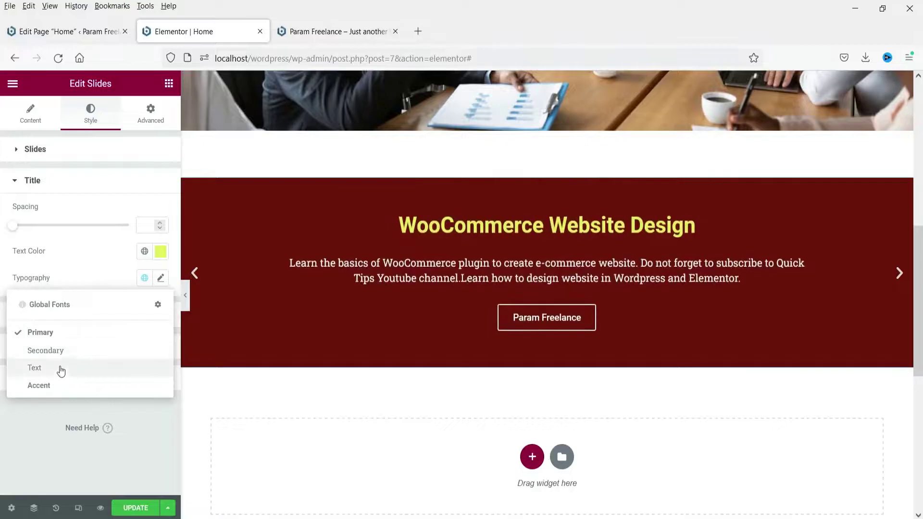
pyautogui.click(82, 265)
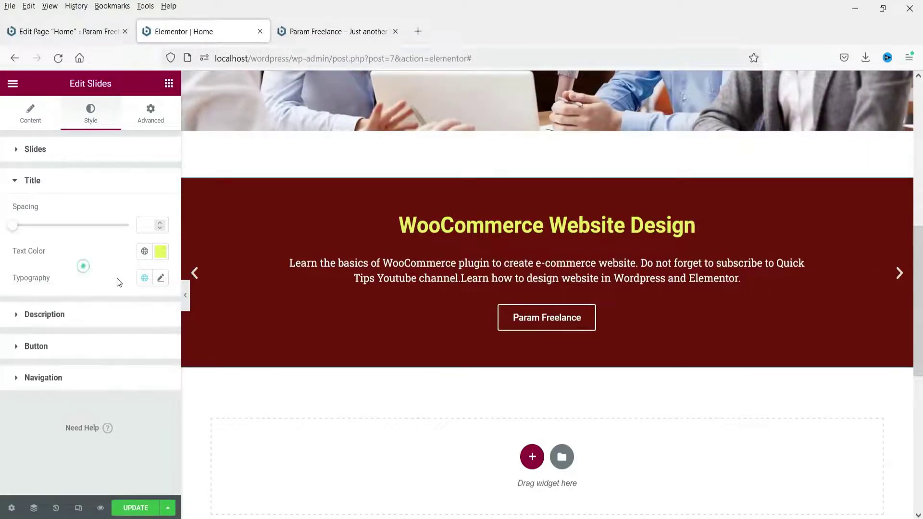
# Set the font family of the slide titles to Trebuchet MS in their custom typography.
pyautogui.click(161, 280)
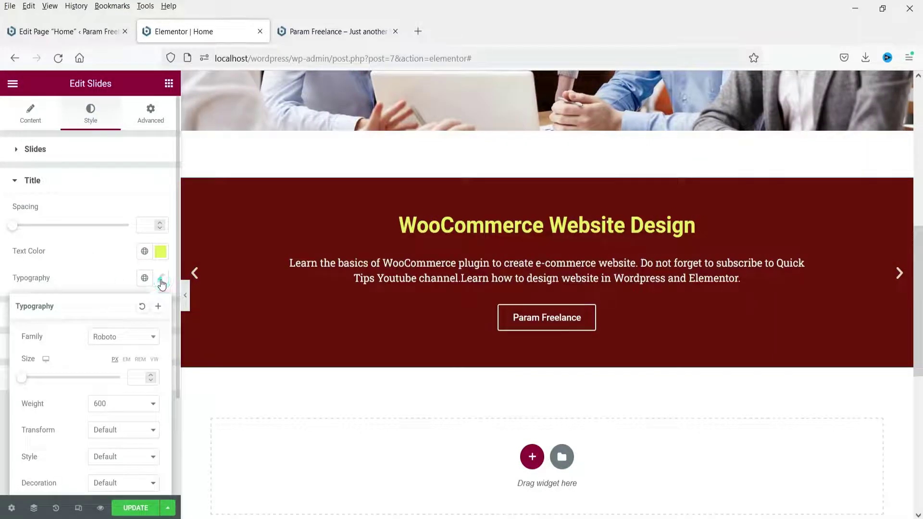
pyautogui.scroll(-3, 145, 274)
pyautogui.click(129, 216)
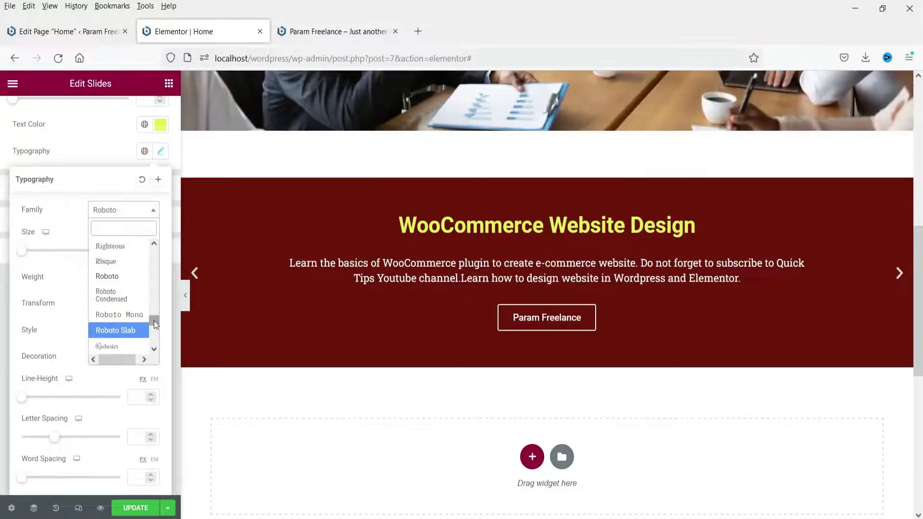
pyautogui.moveTo(153, 321); pyautogui.dragTo(148, 252)
pyautogui.scroll(-3, 126, 289)
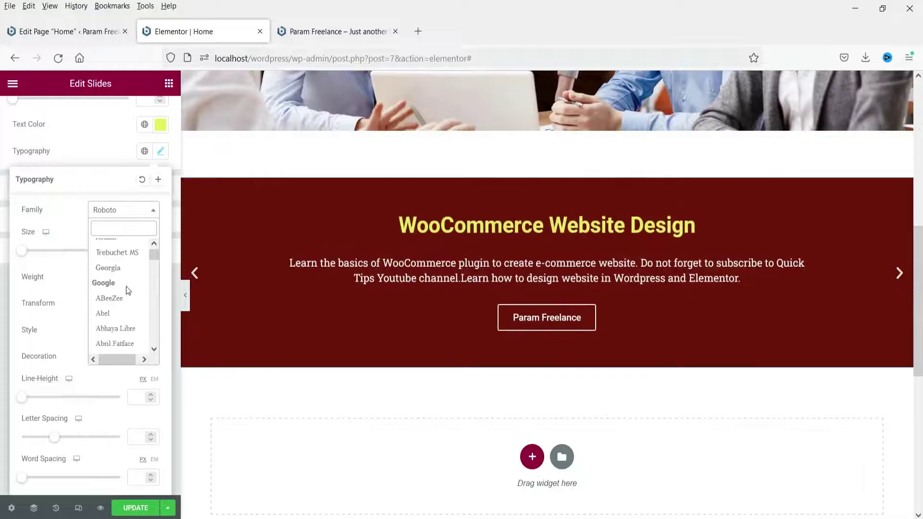
pyautogui.click(136, 260)
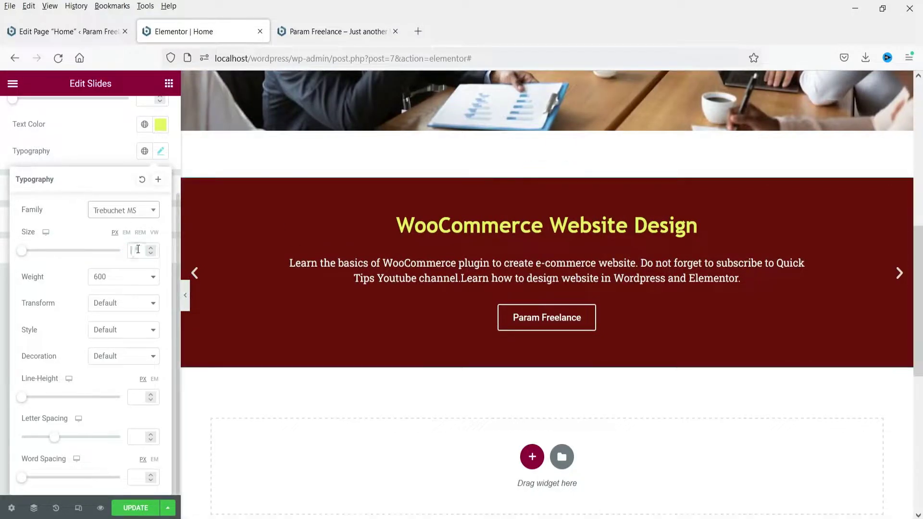
# Set the slide titles' font size to 55 px and their weight to 500.
pyautogui.click(138, 250)
pyautogui.write('45')
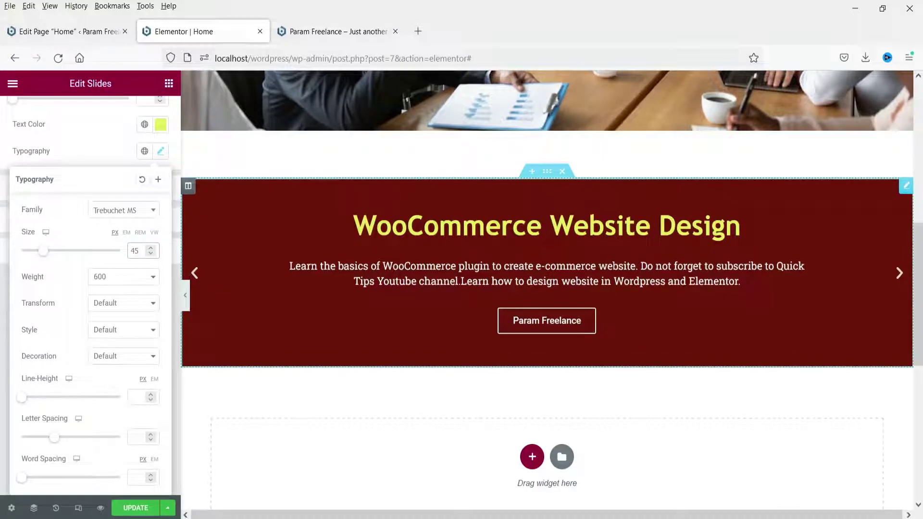
pyautogui.hotkey('ctrl', 'a')
pyautogui.write('55')
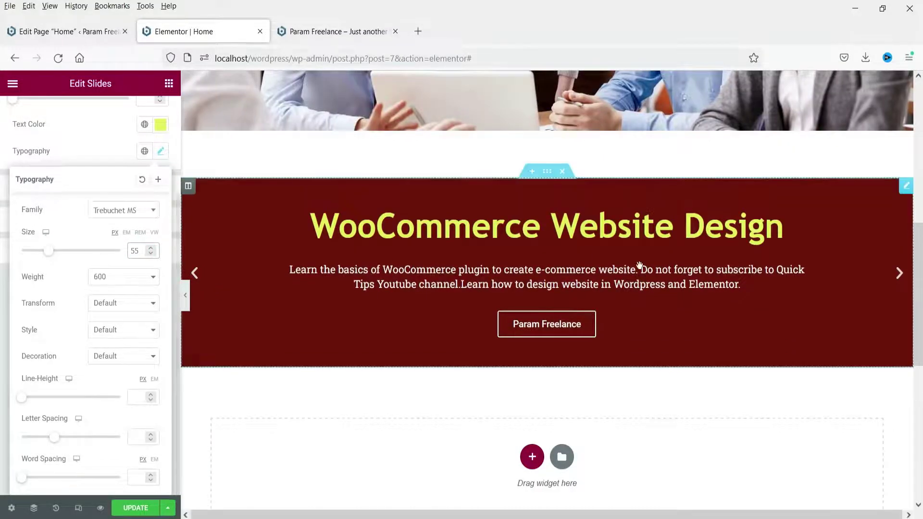
pyautogui.click(115, 277)
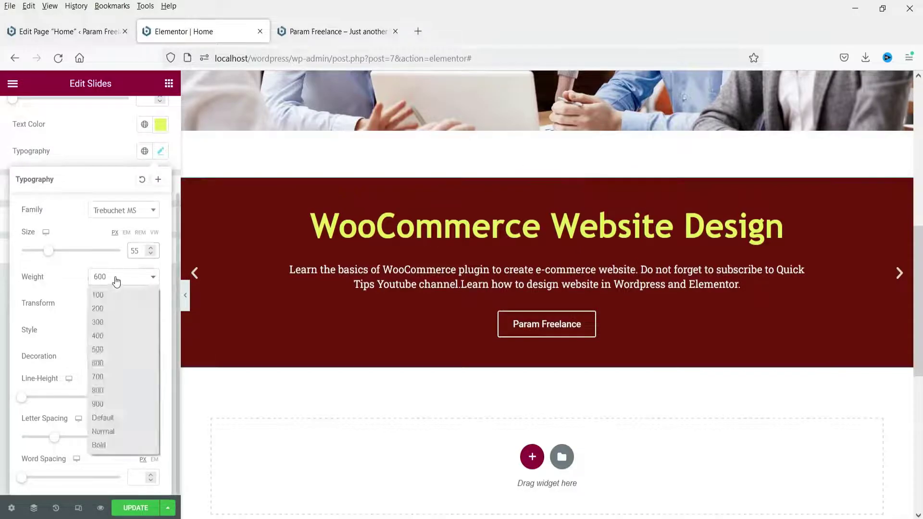
pyautogui.click(108, 346)
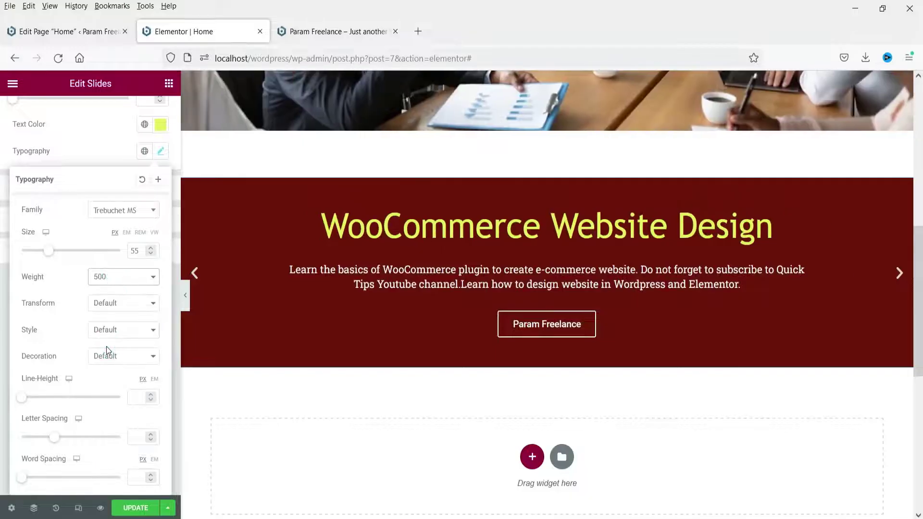
pyautogui.click(73, 146)
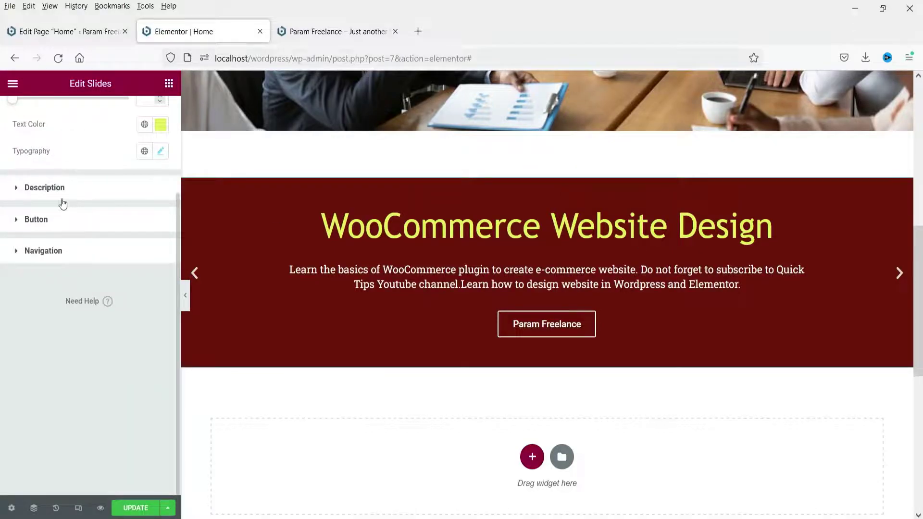
# Set the font size of the slide descriptions to 25 px.
pyautogui.click(79, 192)
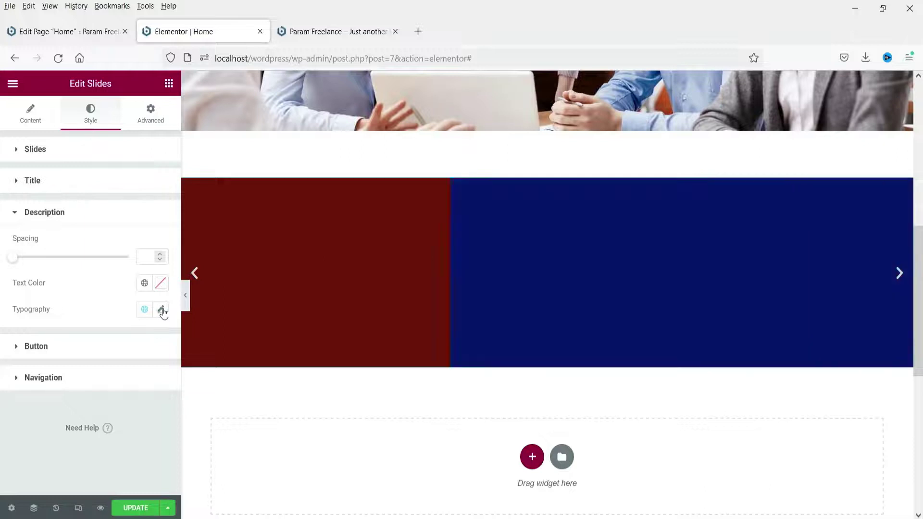
pyautogui.click(162, 312)
pyautogui.write('20')
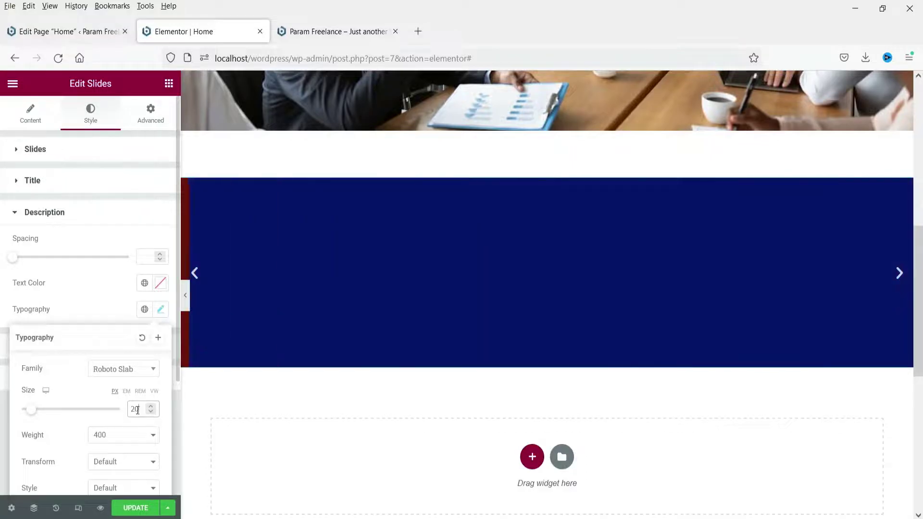
pyautogui.press('Up')
pyautogui.press('Up')
pyautogui.press('Up')
pyautogui.press('Up')
pyautogui.press('Up')
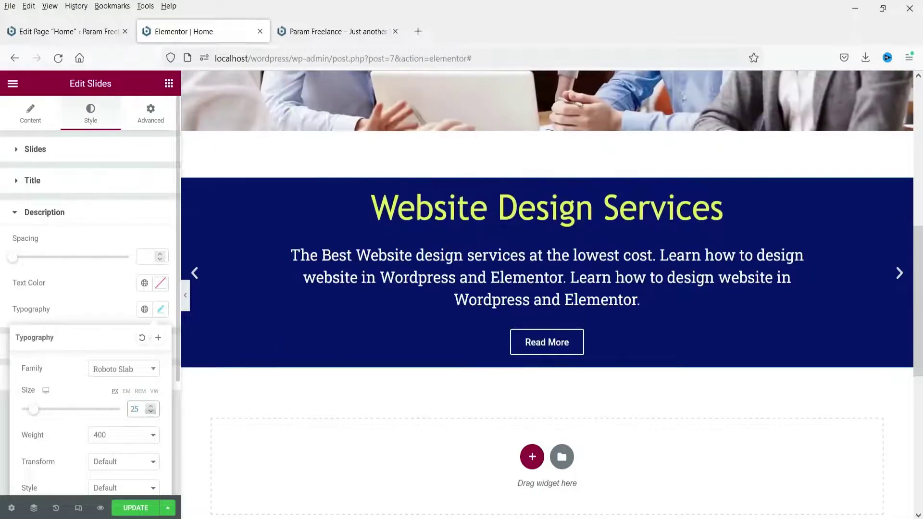
pyautogui.click(71, 310)
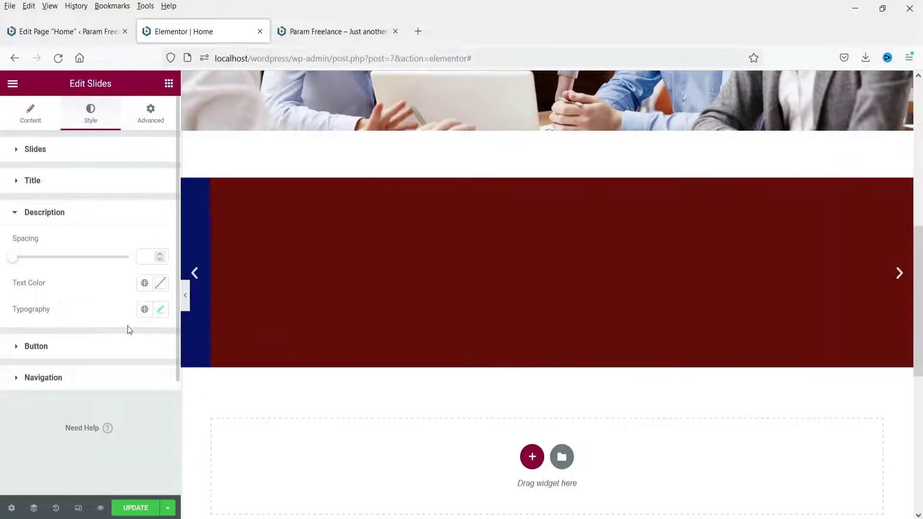
# Make the slide buttons Medium size and give them a gradient background with the global black as its first color.
pyautogui.click(74, 346)
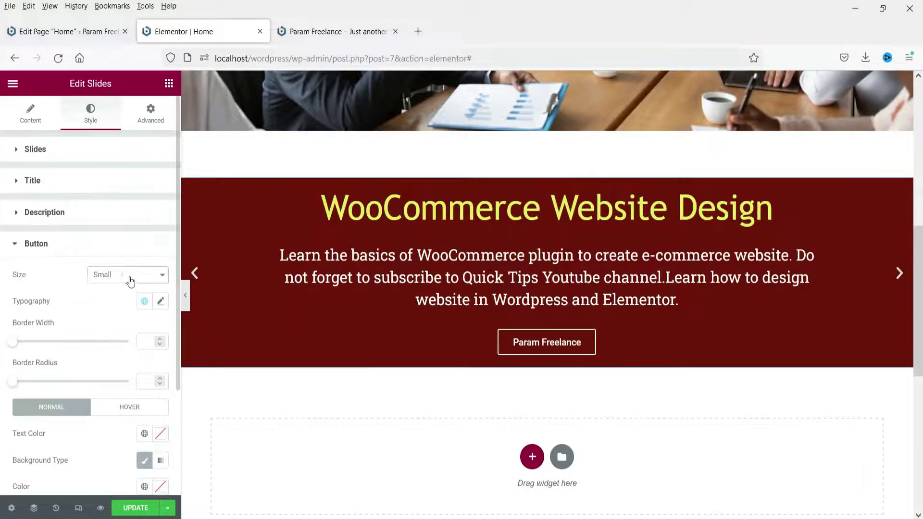
pyautogui.click(130, 281)
pyautogui.click(117, 321)
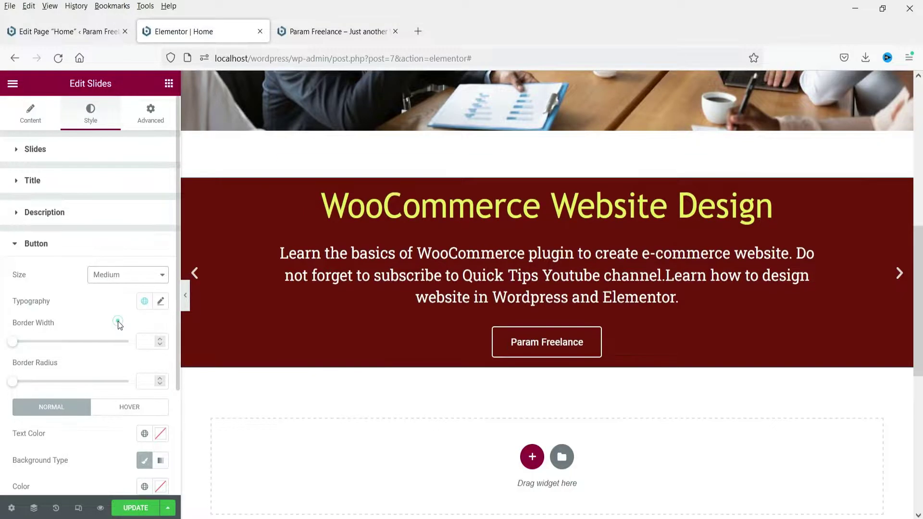
pyautogui.scroll(-1, 110, 282)
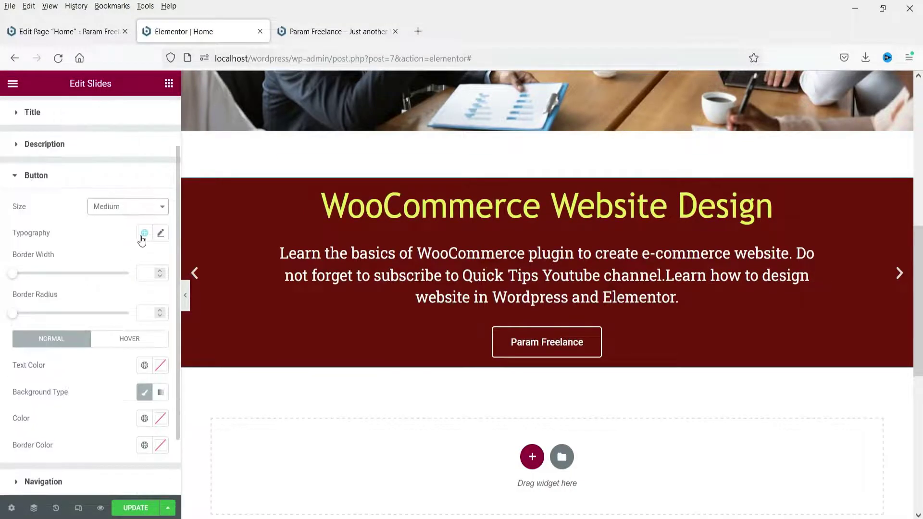
pyautogui.scroll(-1, 121, 327)
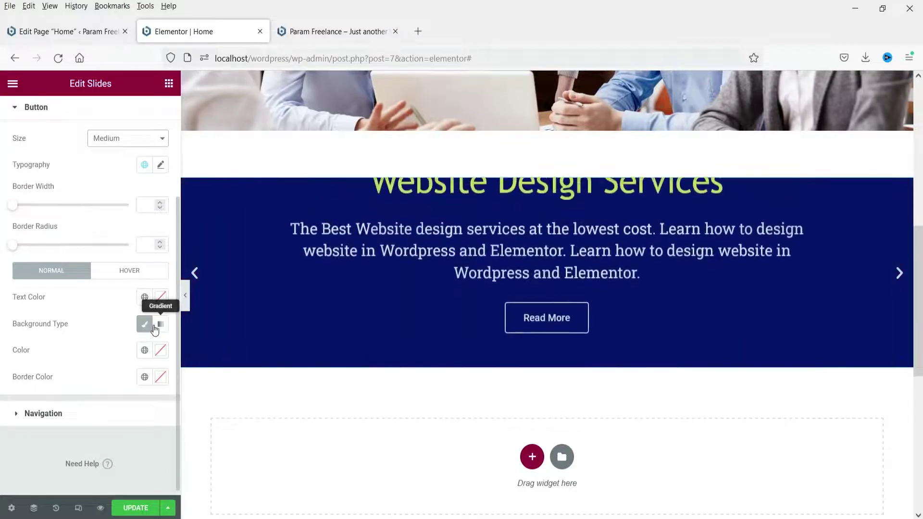
pyautogui.click(161, 326)
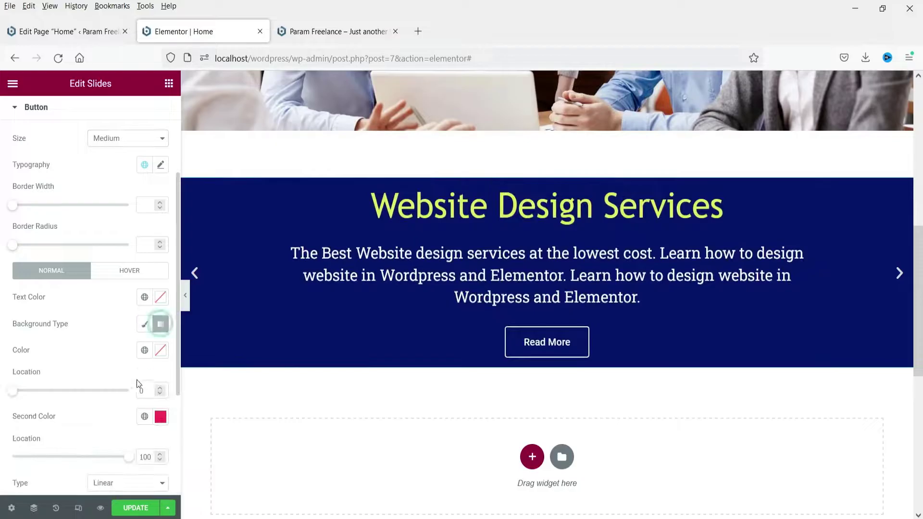
pyautogui.click(144, 350)
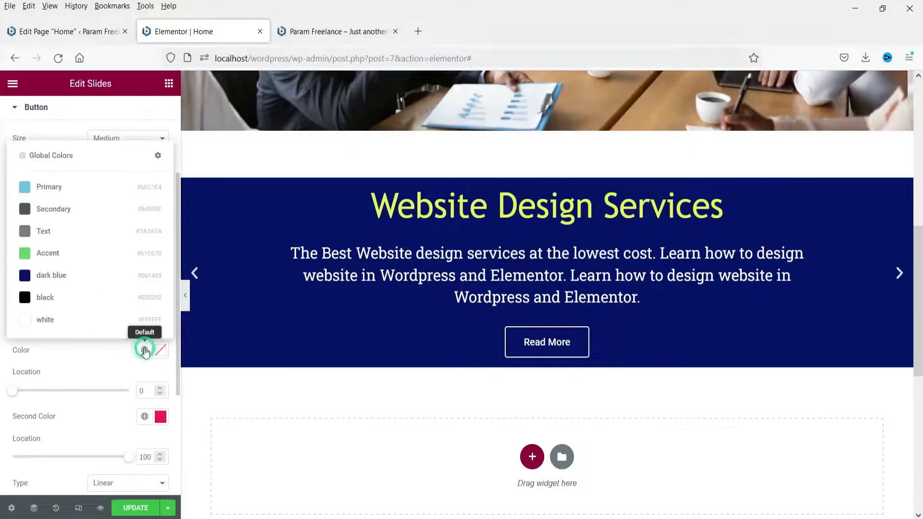
pyautogui.click(62, 299)
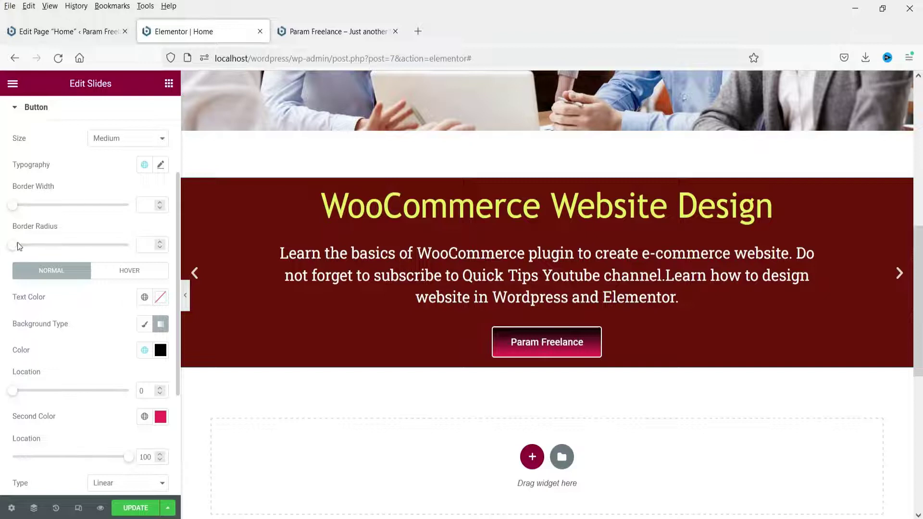
# Round the slide buttons' corners with a border radius of 14 and set their border width to 1.
pyautogui.moveTo(54, 253); pyautogui.dragTo(32, 254)
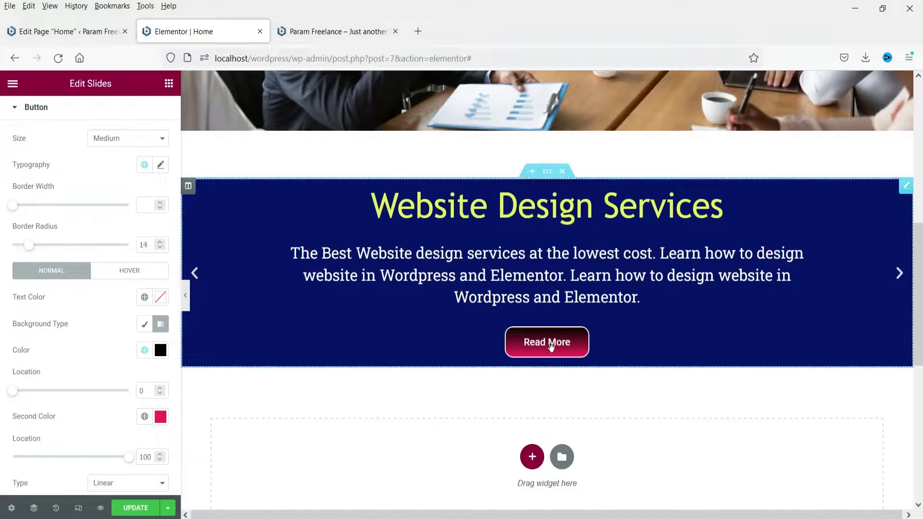
pyautogui.scroll(3, 56, 234)
pyautogui.scroll(-4, 53, 333)
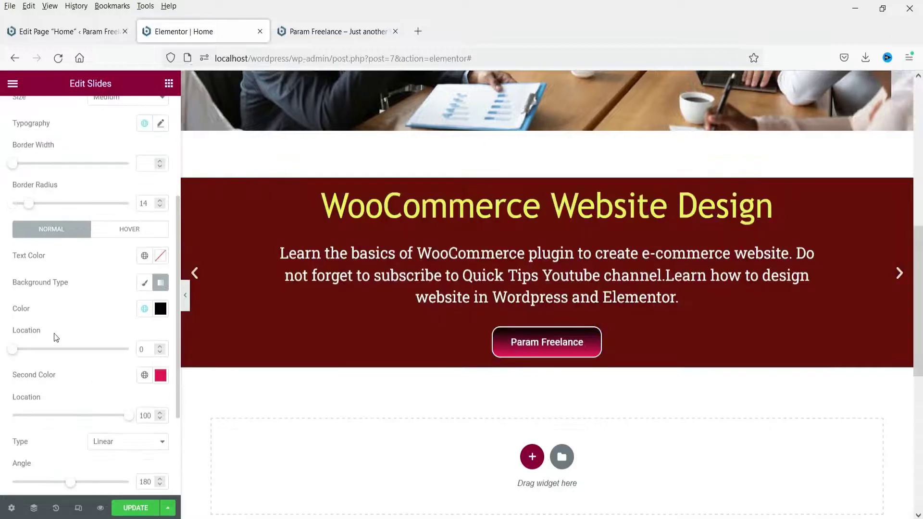
pyautogui.scroll(-3, 54, 334)
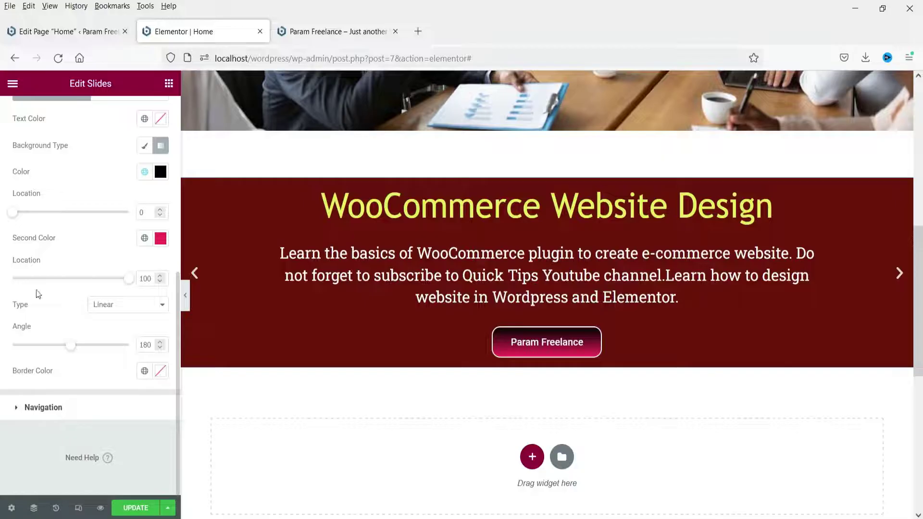
pyautogui.scroll(6, 38, 294)
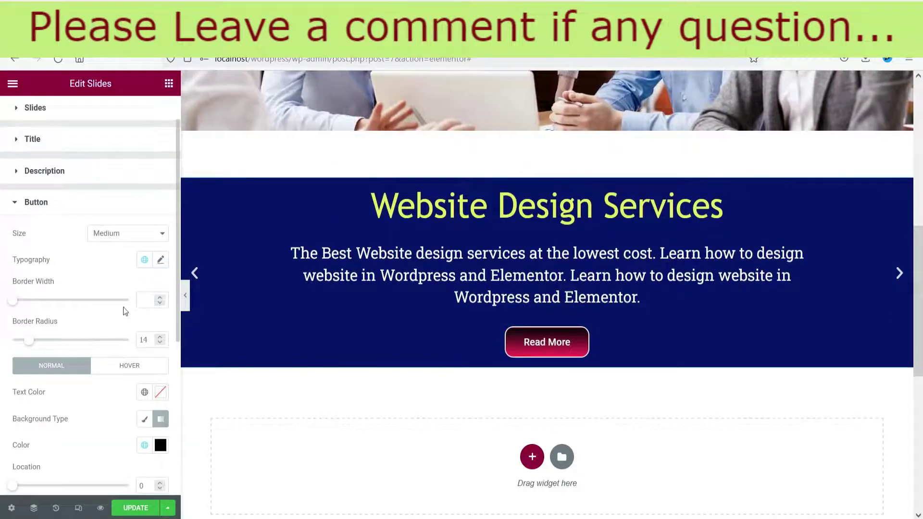
pyautogui.click(160, 303)
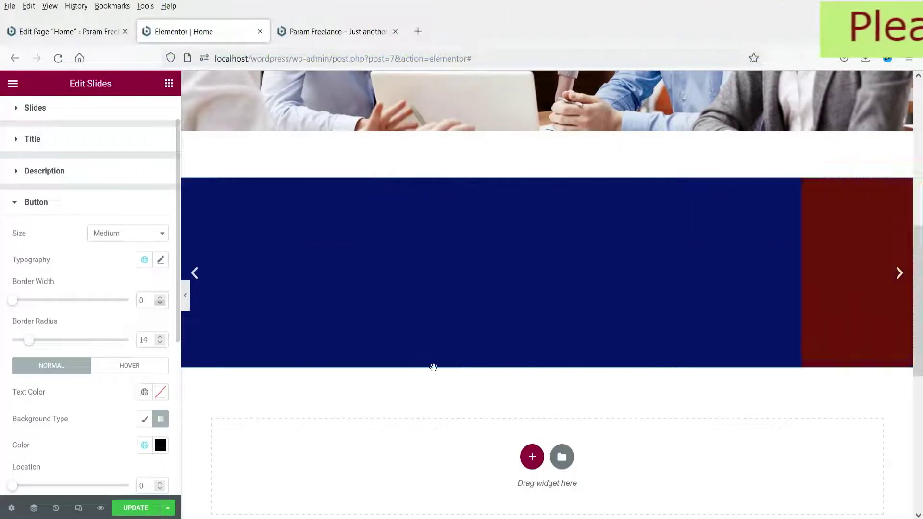
pyautogui.click(161, 298)
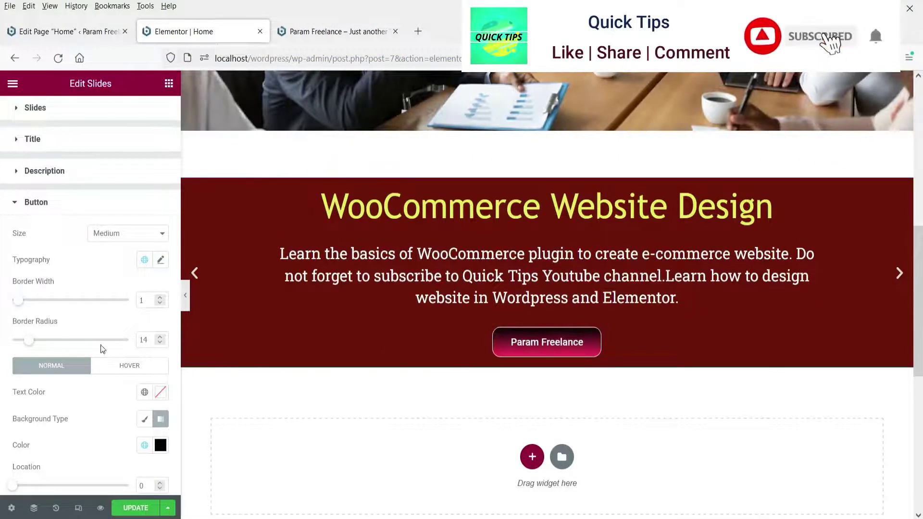
pyautogui.scroll(-4, 70, 295)
pyautogui.scroll(4, 67, 284)
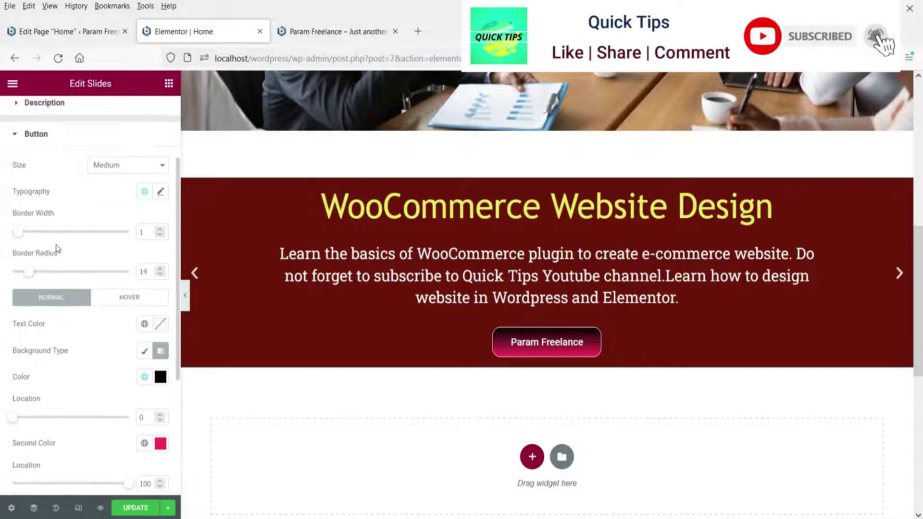
# Review the slider's navigation arrow settings and the slides' layout style settings.
pyautogui.click(56, 136)
pyautogui.click(68, 275)
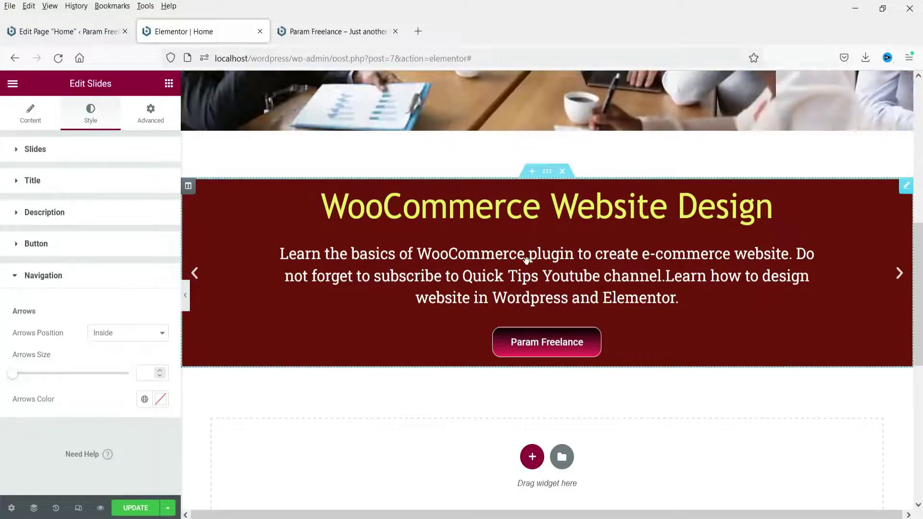
pyautogui.click(55, 150)
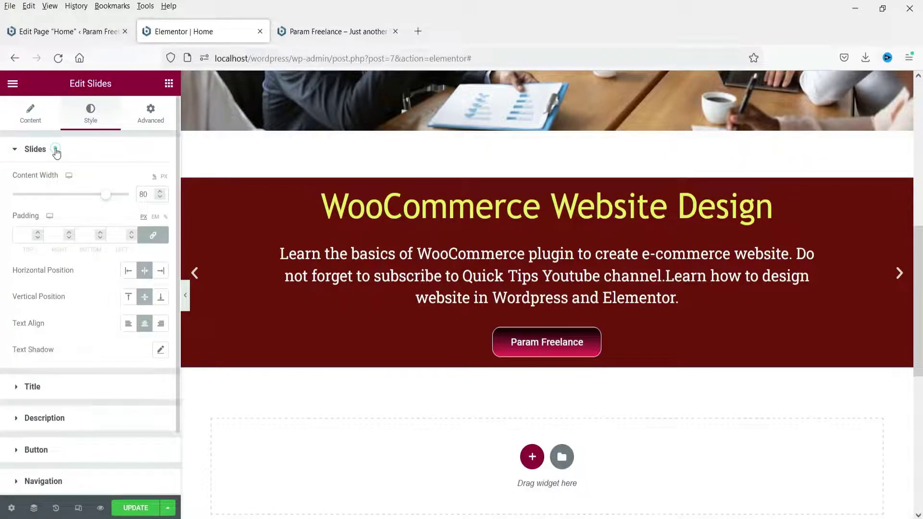
pyautogui.scroll(-1, 99, 244)
pyautogui.scroll(1, 102, 244)
# Set the height of the slides to 500 px and check the slider on the page.
pyautogui.click(20, 124)
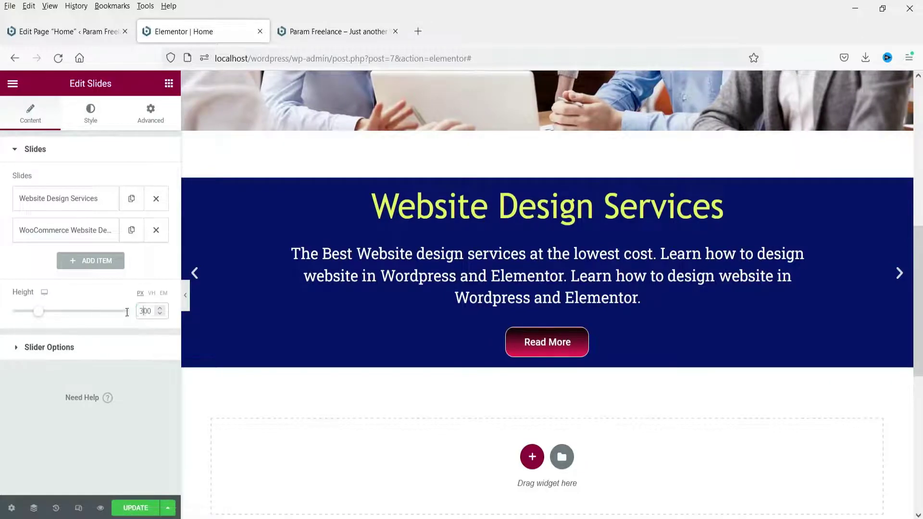
pyautogui.write('5')
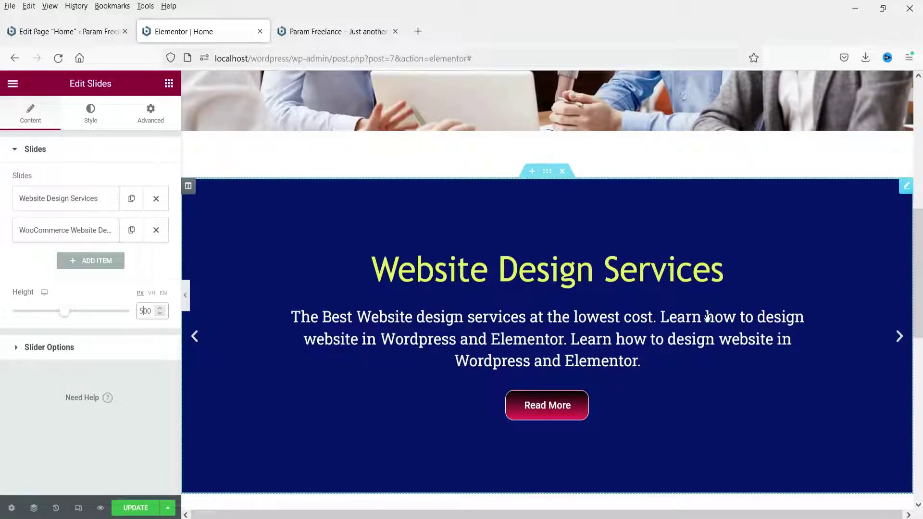
pyautogui.scroll(-3, 623, 311)
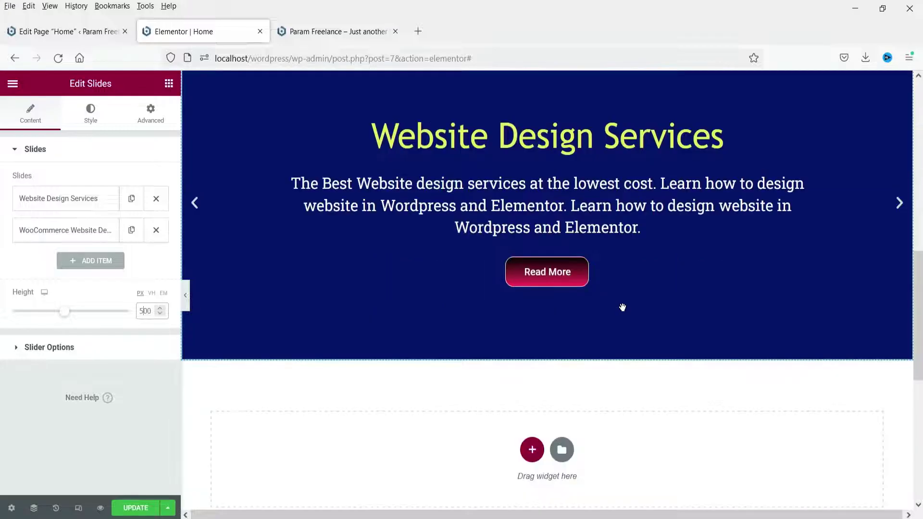
pyautogui.scroll(2, 557, 293)
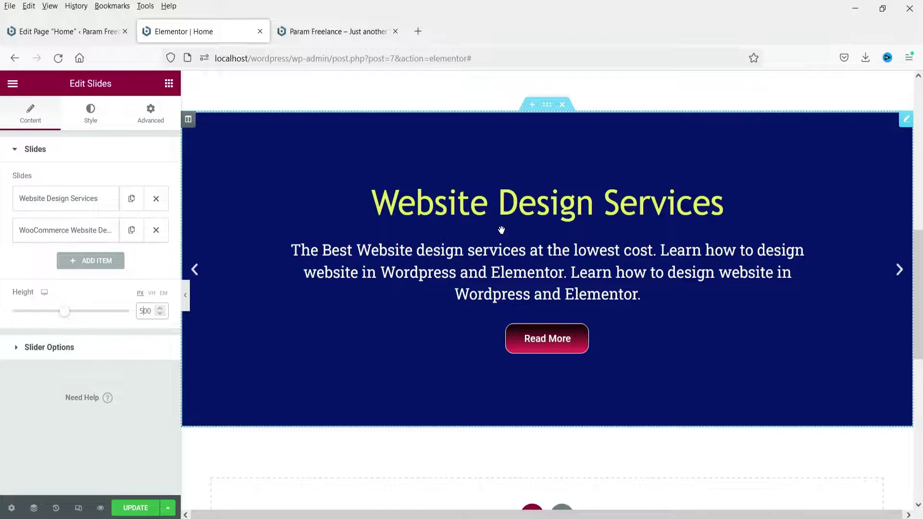
# Duplicate the full-width section that contains the Website Design Services slider.
pyautogui.click(548, 106)
pyautogui.rightClick(548, 111)
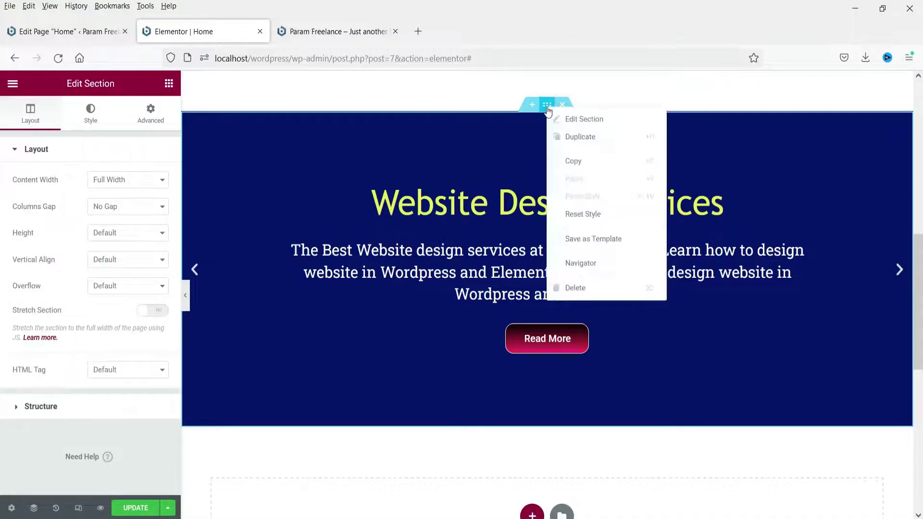
pyautogui.click(589, 138)
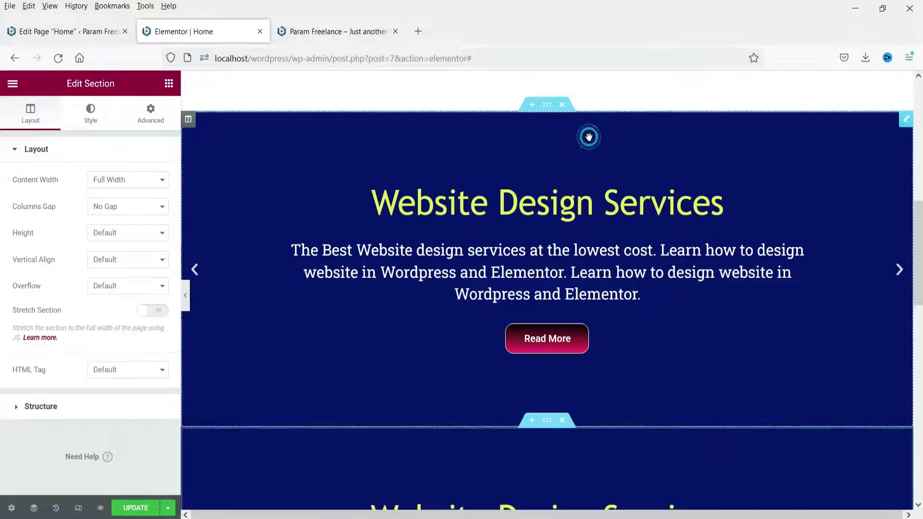
# Add a Spacer widget between the original slider section and its duplicate, and check the gap on the page.
pyautogui.scroll(-4, 706, 147)
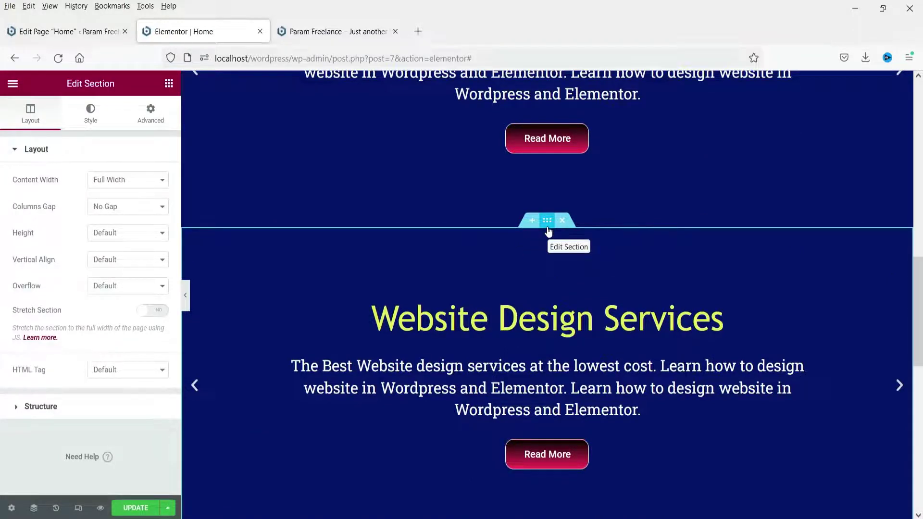
pyautogui.click(170, 85)
pyautogui.moveTo(126, 421); pyautogui.dragTo(395, 234)
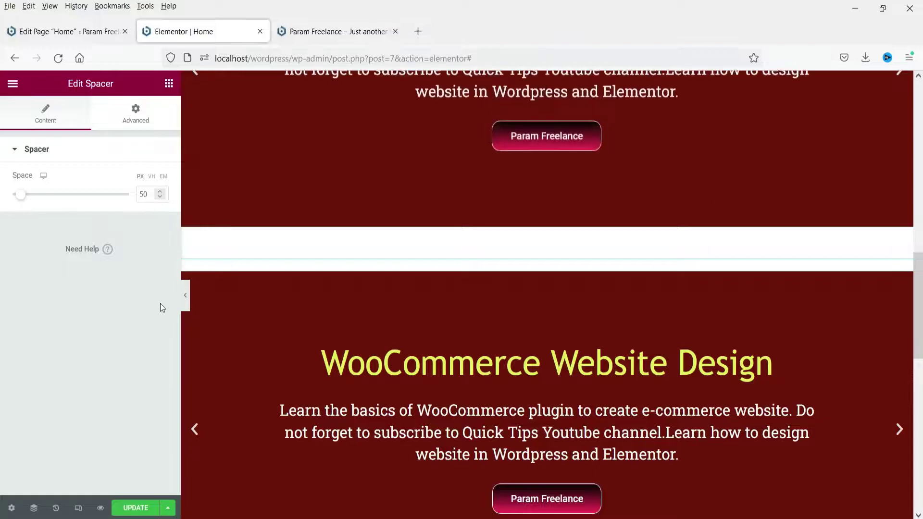
pyautogui.scroll(10, 584, 209)
pyautogui.scroll(-7, 584, 209)
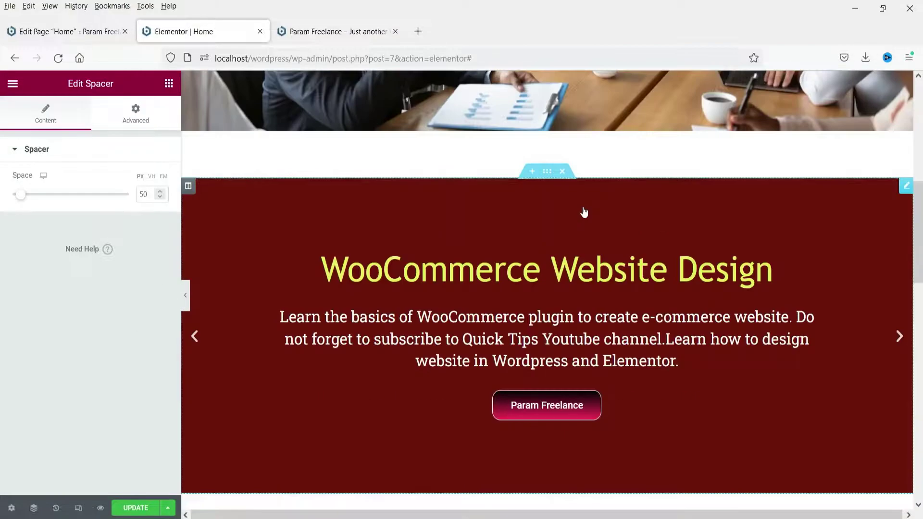
pyautogui.scroll(-4, 584, 212)
pyautogui.scroll(-4, 583, 211)
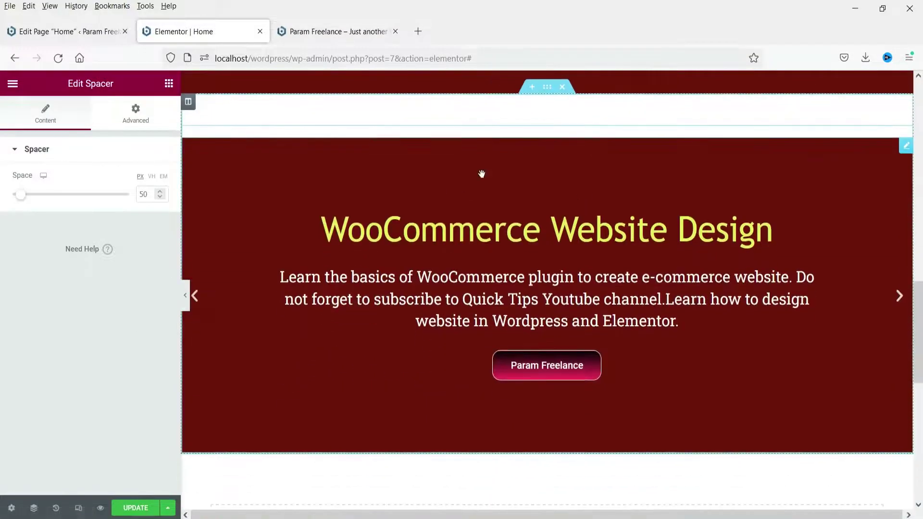
# Set banner-1.jpg from the media library as the background image of the second slider's Website Design Services slide.
pyautogui.click(514, 197)
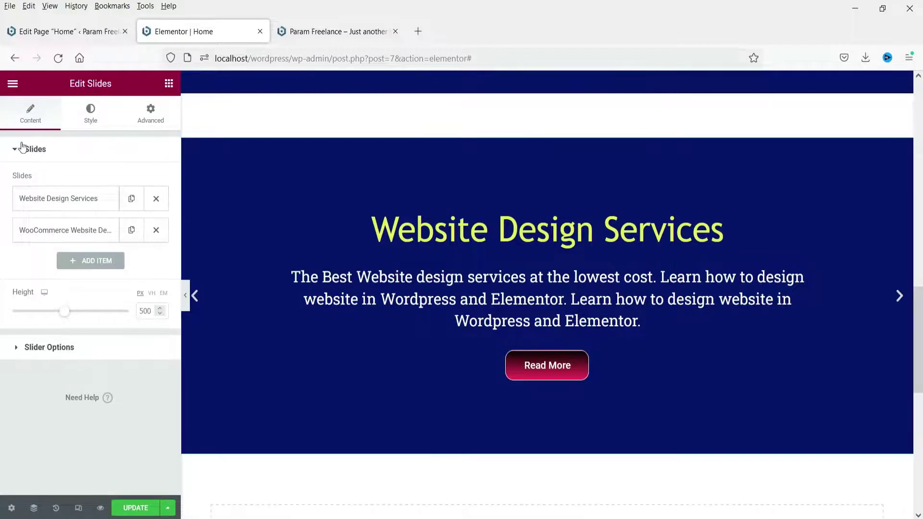
pyautogui.click(39, 199)
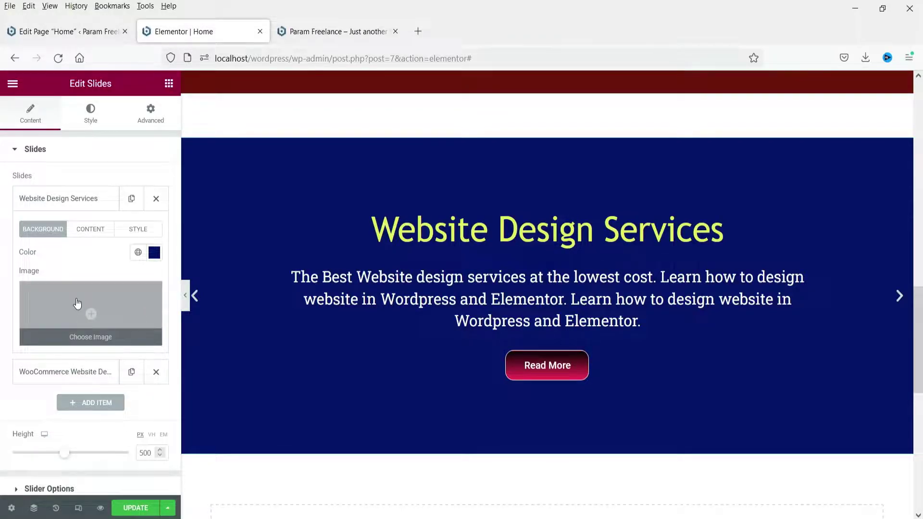
pyautogui.click(77, 302)
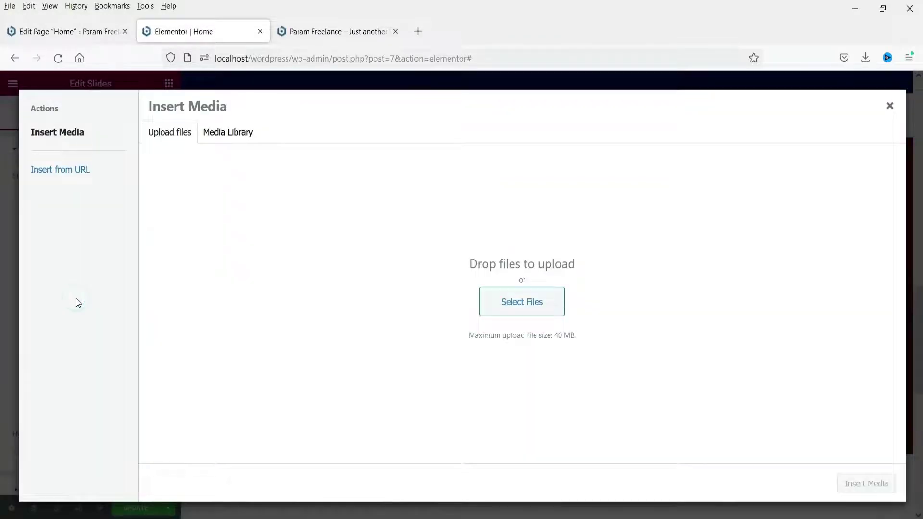
pyautogui.click(237, 137)
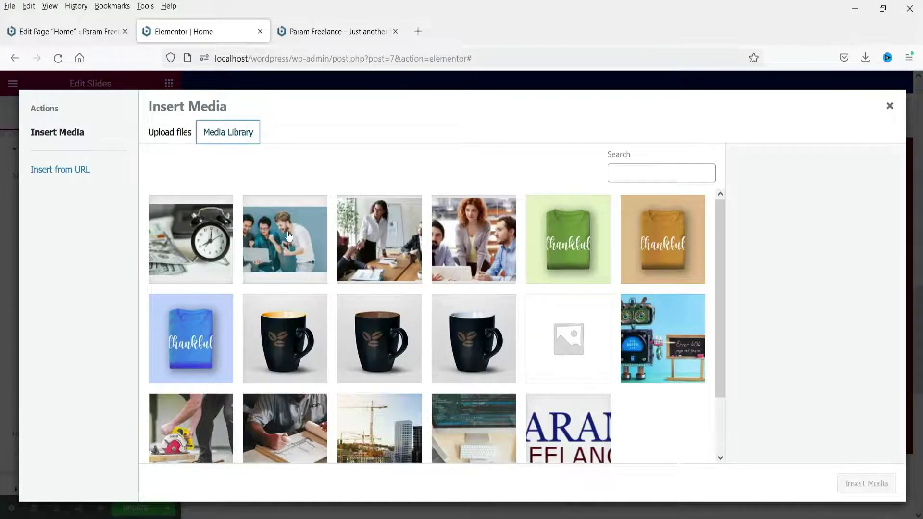
pyautogui.click(288, 236)
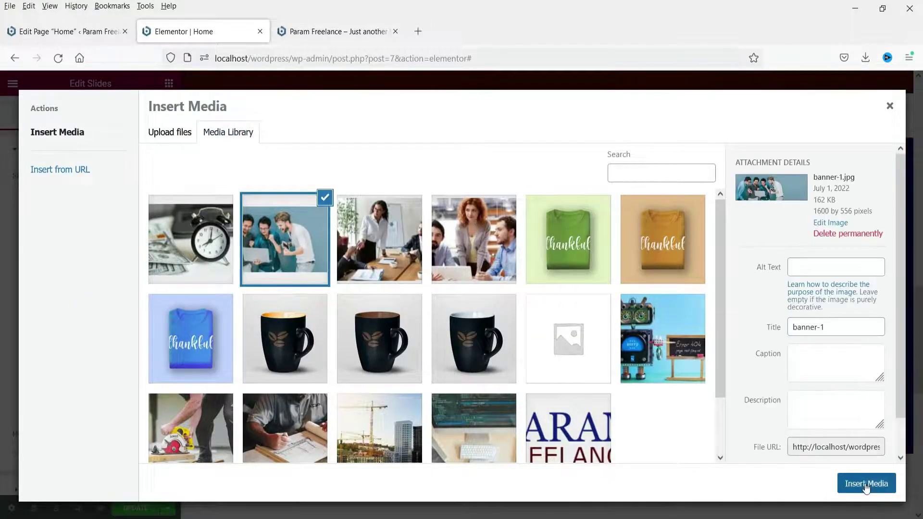
pyautogui.click(865, 484)
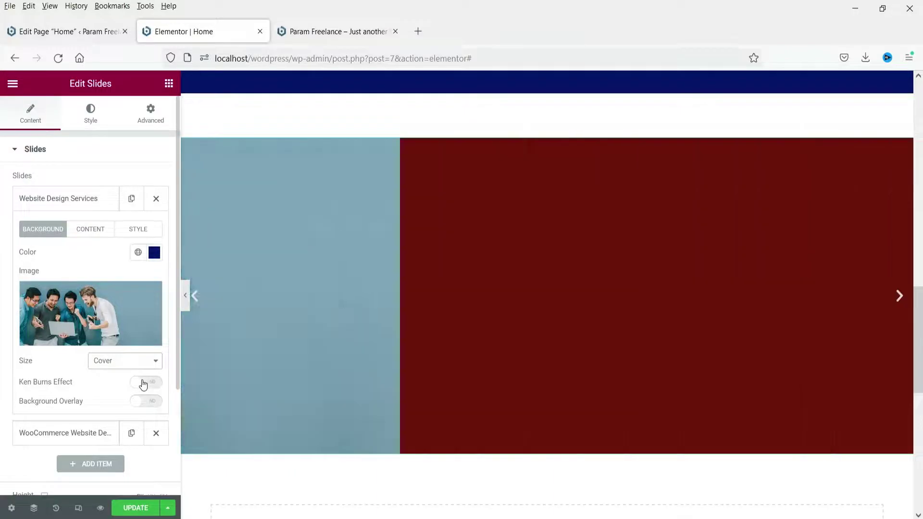
# Enable the Ken Burns effect on the Website Design Services slide, try zoom direction Out, and set it back to In.
pyautogui.click(143, 383)
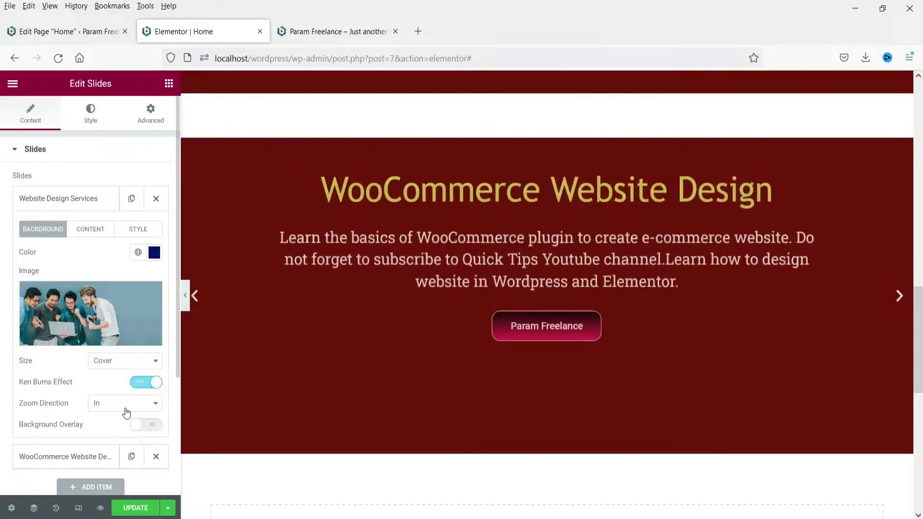
pyautogui.click(126, 412)
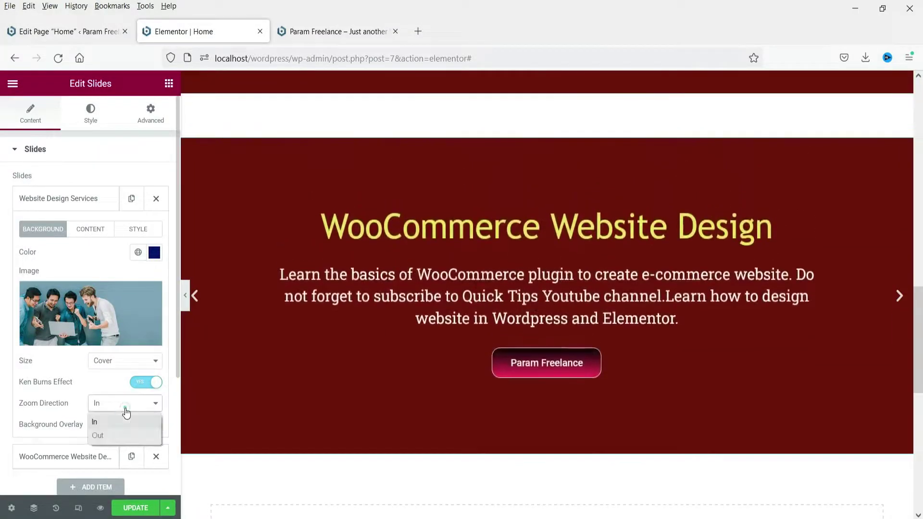
pyautogui.click(126, 404)
pyautogui.click(126, 404)
pyautogui.click(121, 438)
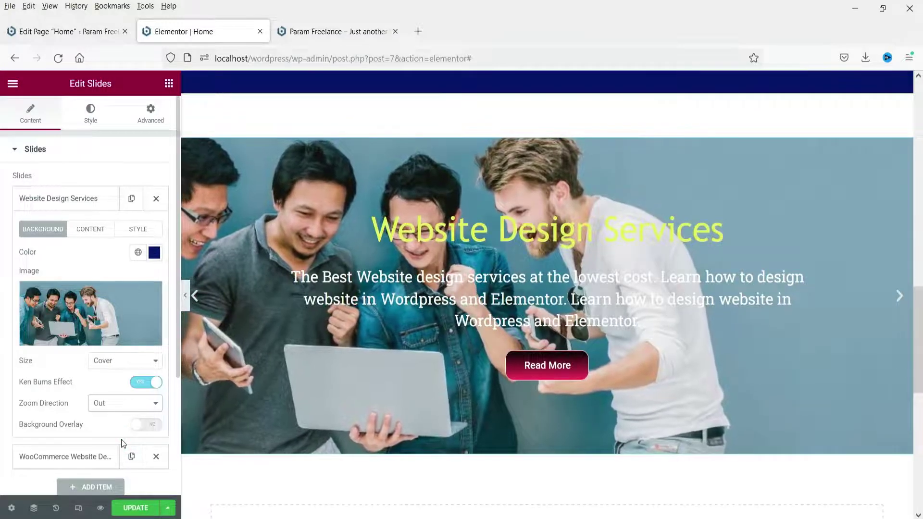
pyautogui.click(120, 404)
pyautogui.click(115, 422)
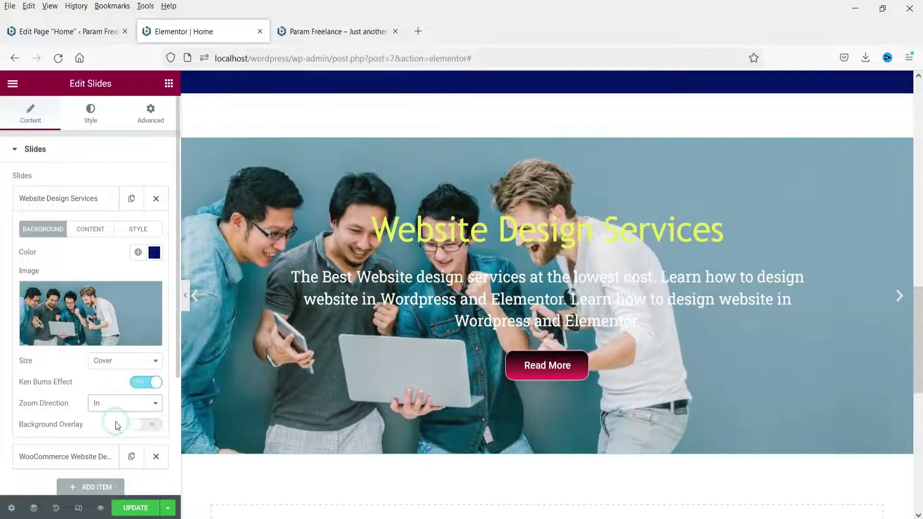
# Enable the background overlay on the Website Design Services slide and give it the semi-transparent dark blue colour #090C48B5.
pyautogui.click(141, 428)
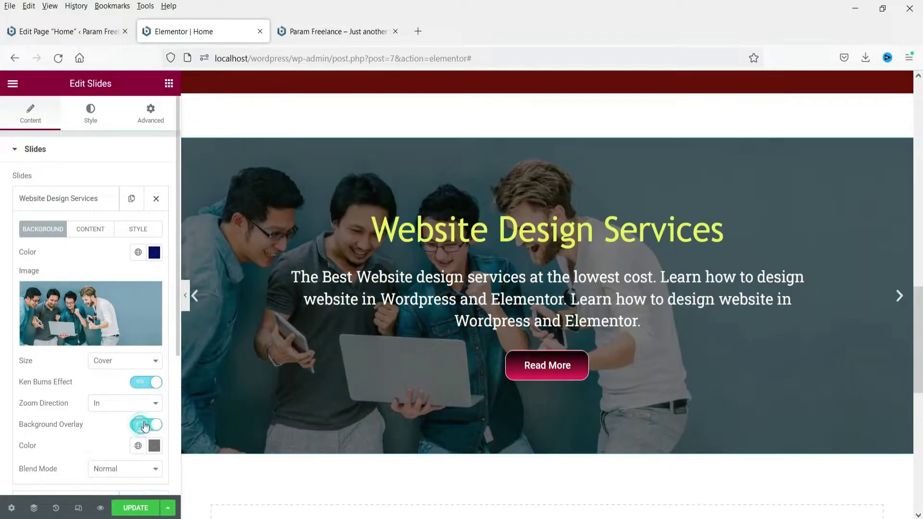
pyautogui.scroll(-3, 141, 394)
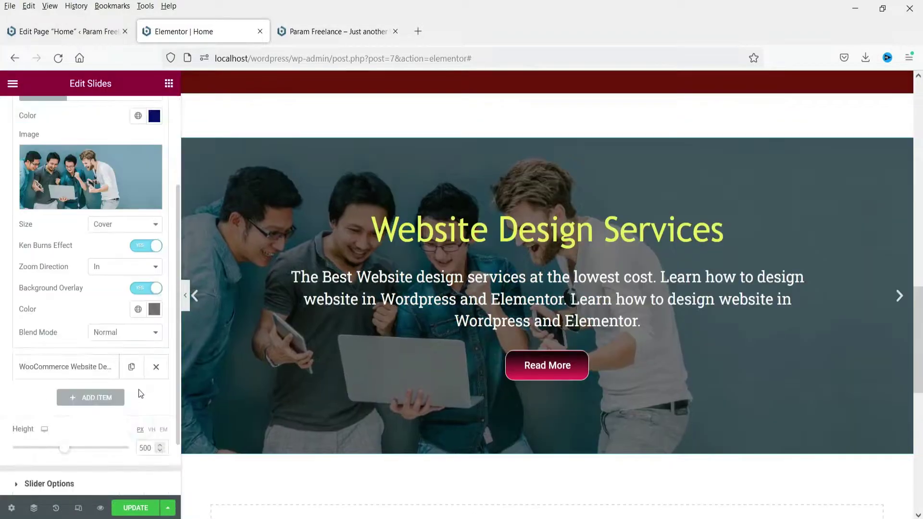
pyautogui.click(154, 312)
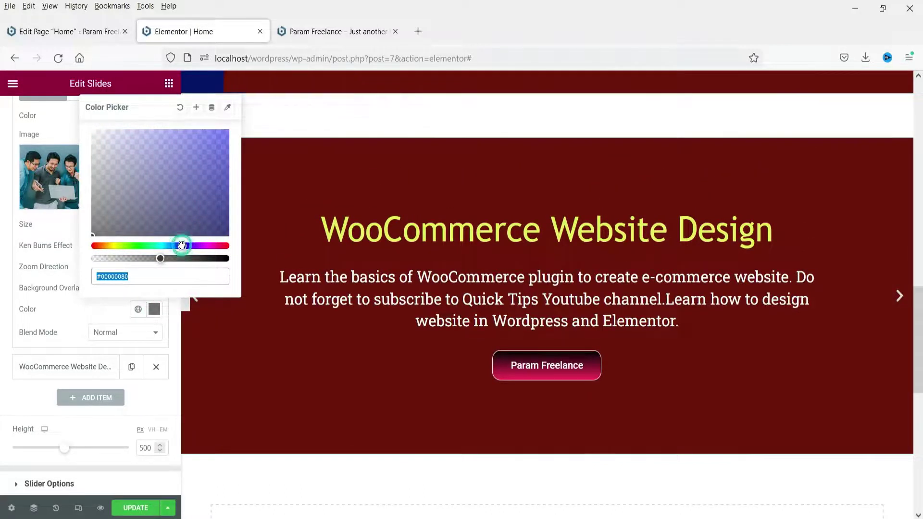
pyautogui.click(213, 205)
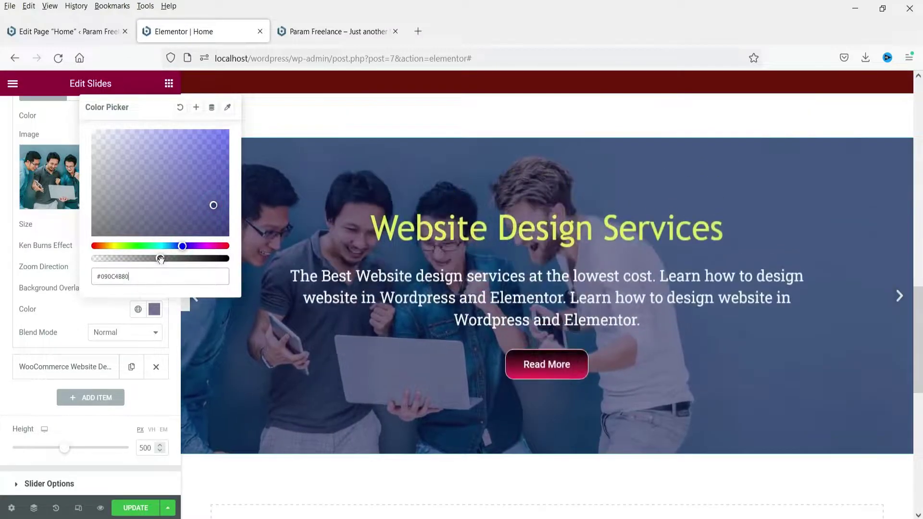
pyautogui.click(185, 258)
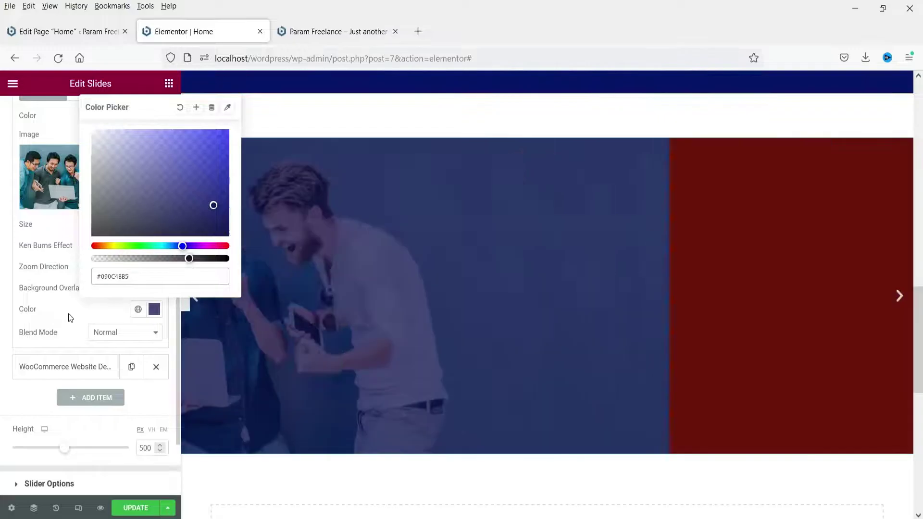
pyautogui.click(69, 313)
# Set banner-2.jpg from the media library as the background image of the WooCommerce Website Design slide.
pyautogui.scroll(3, 80, 204)
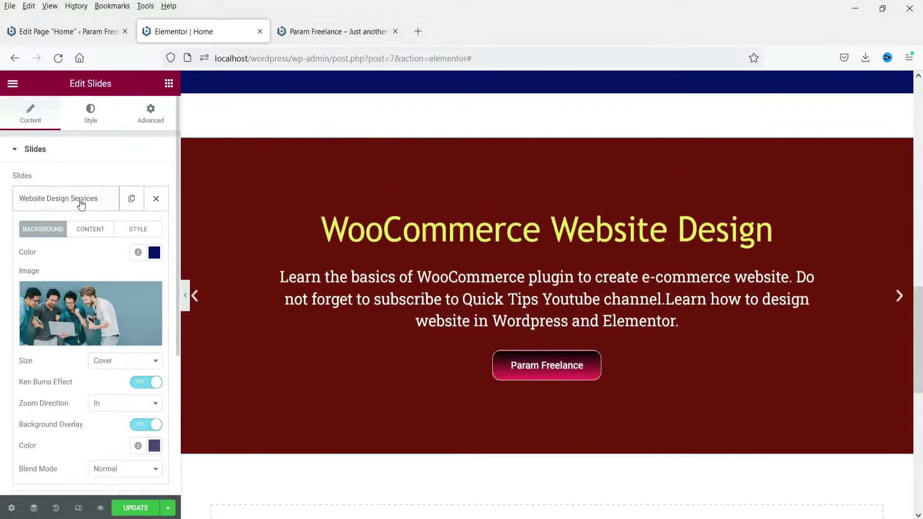
pyautogui.click(81, 205)
pyautogui.click(71, 229)
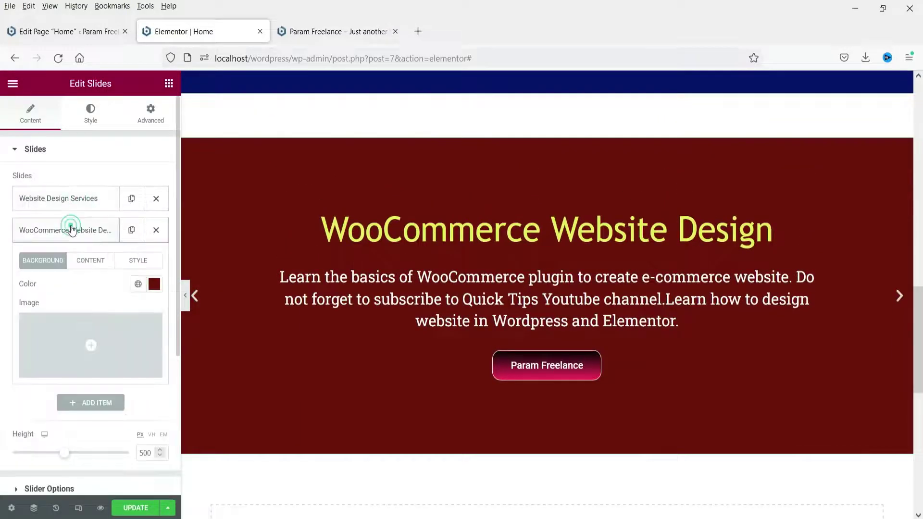
pyautogui.click(65, 339)
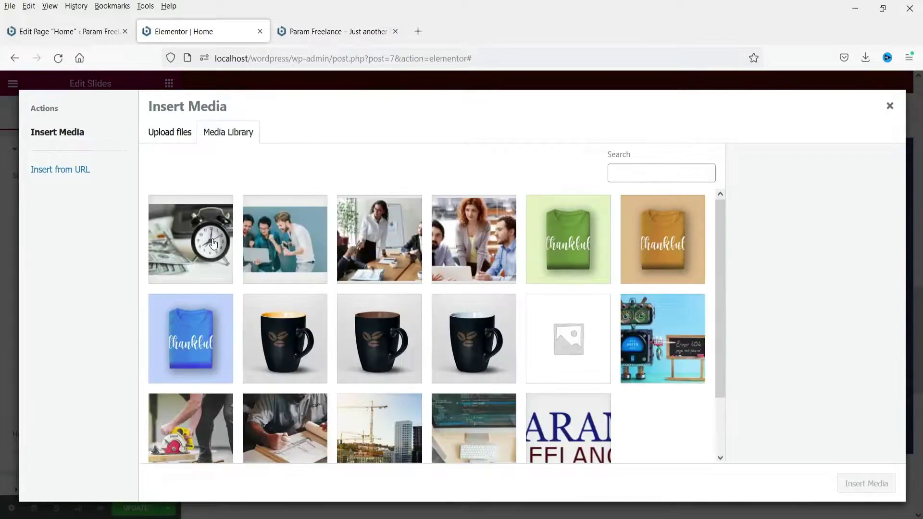
pyautogui.click(192, 251)
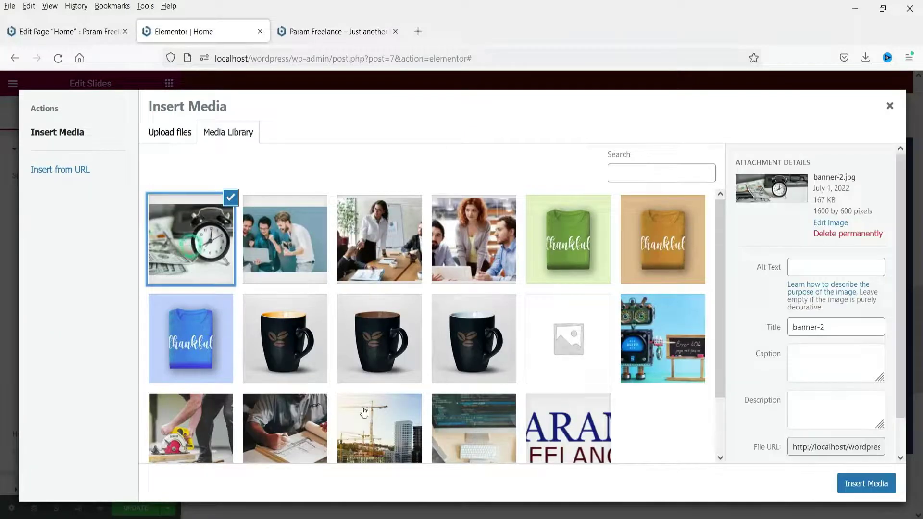
pyautogui.click(866, 485)
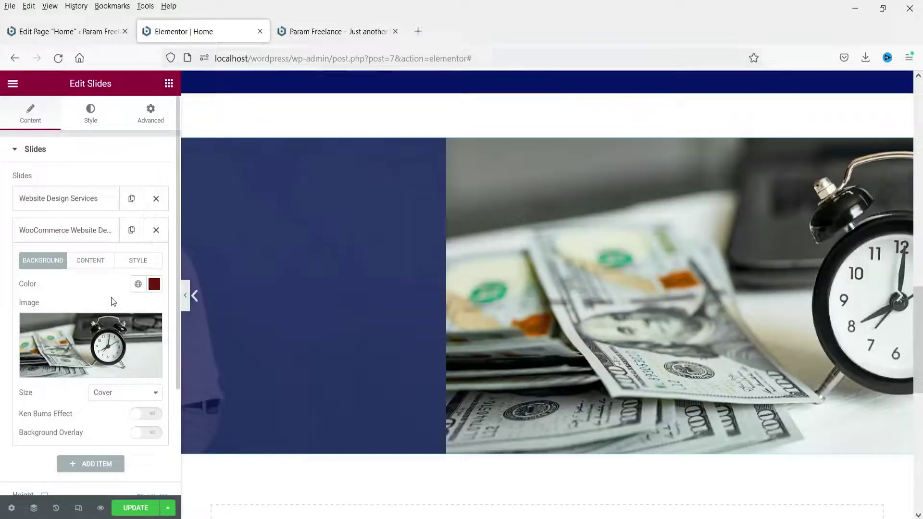
# Keep the WooCommerce Website Design slide's image size at Cover and enable its Ken Burns effect.
pyautogui.scroll(-2, 112, 312)
pyautogui.click(115, 327)
pyautogui.click(114, 328)
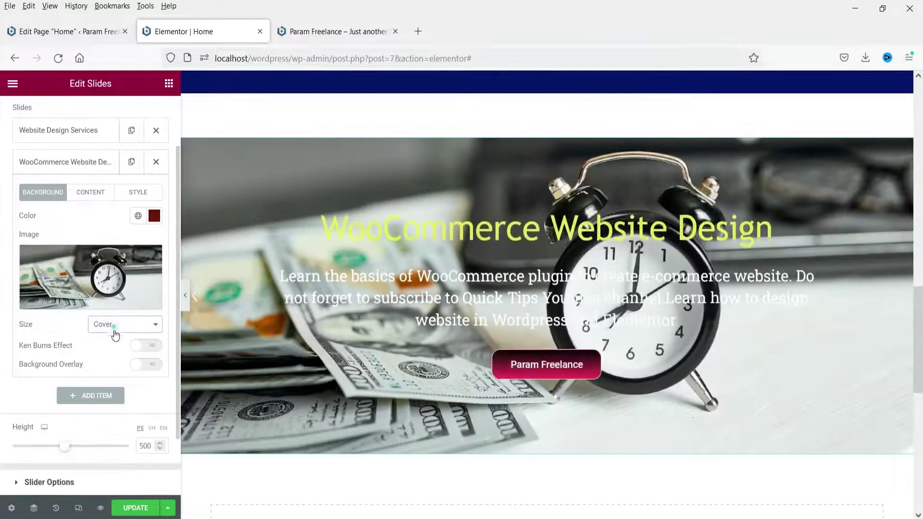
pyautogui.click(140, 346)
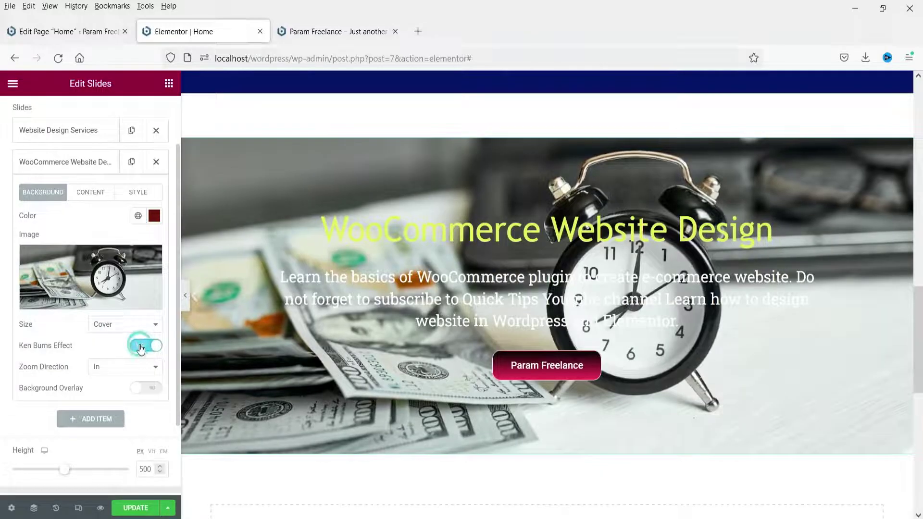
# Enable the background overlay on the WooCommerce Website Design slide and give it the semi-transparent dark green colour #062501CF.
pyautogui.click(145, 388)
pyautogui.click(154, 410)
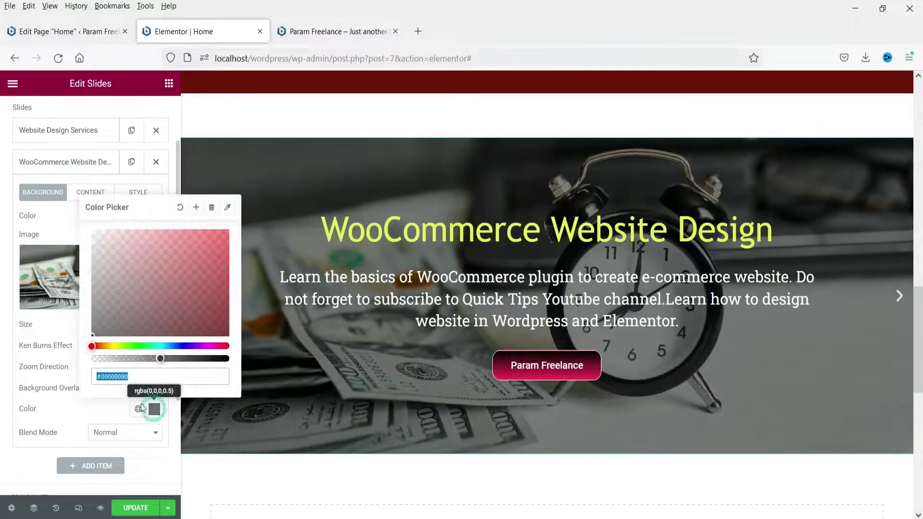
pyautogui.click(134, 347)
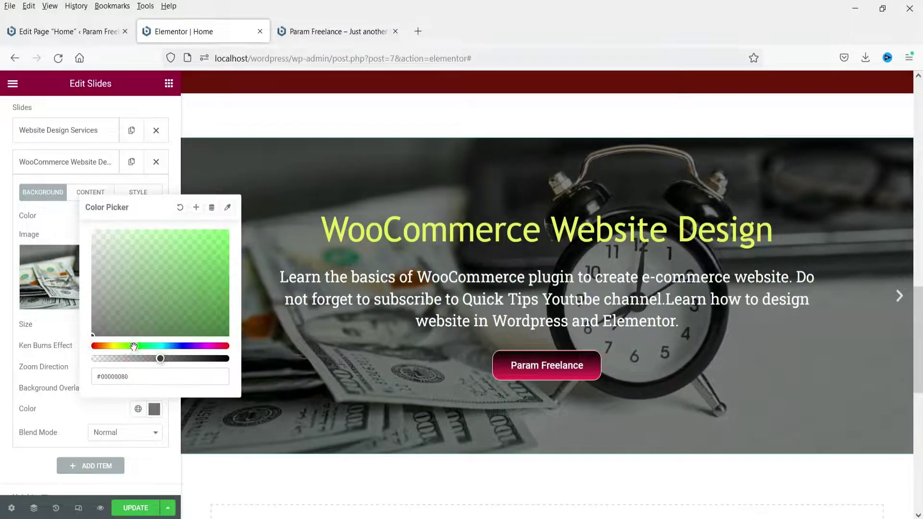
pyautogui.click(219, 304)
pyautogui.moveTo(160, 358); pyautogui.dragTo(204, 360)
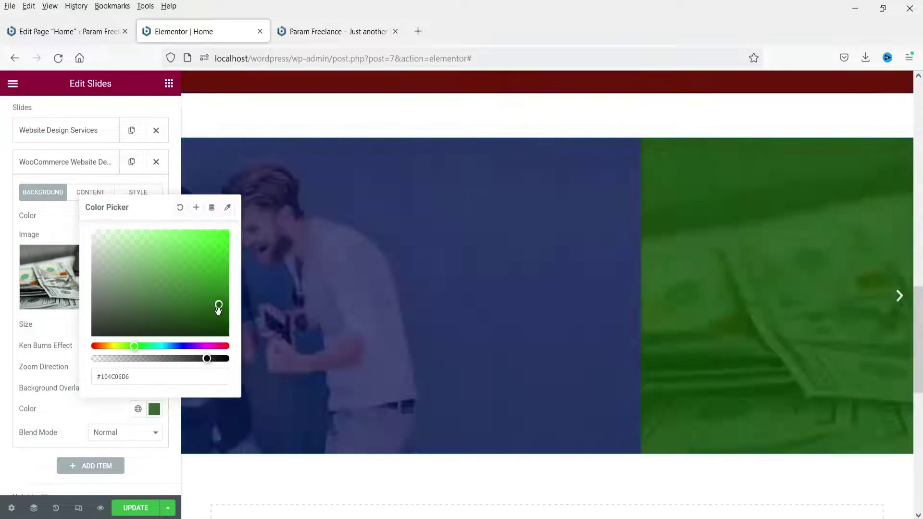
pyautogui.click(226, 321)
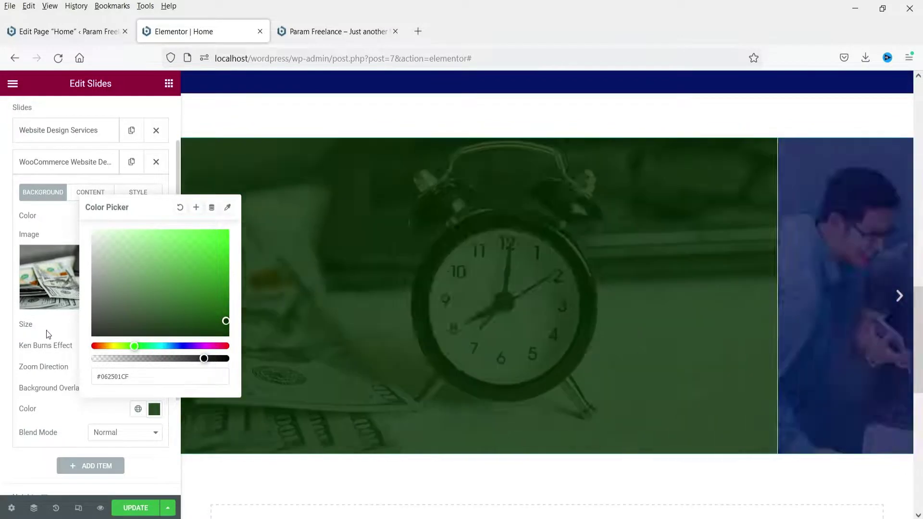
pyautogui.click(43, 330)
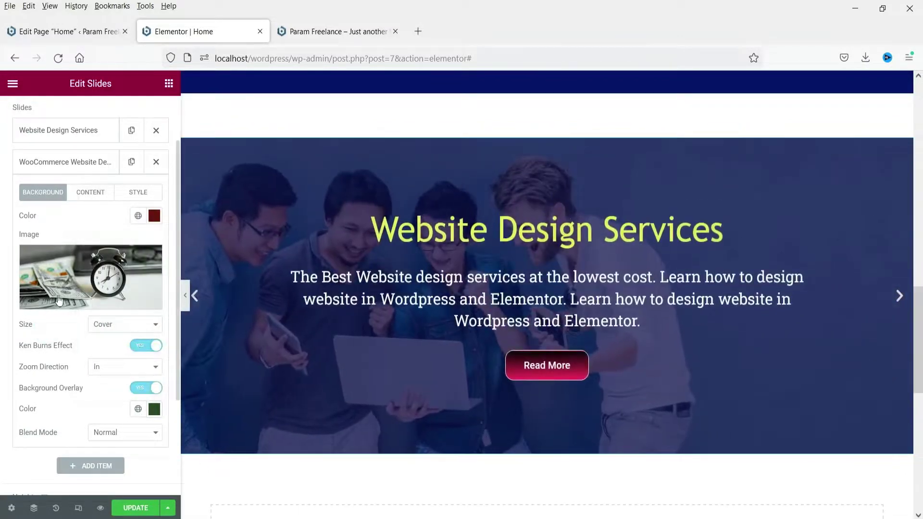
pyautogui.click(63, 163)
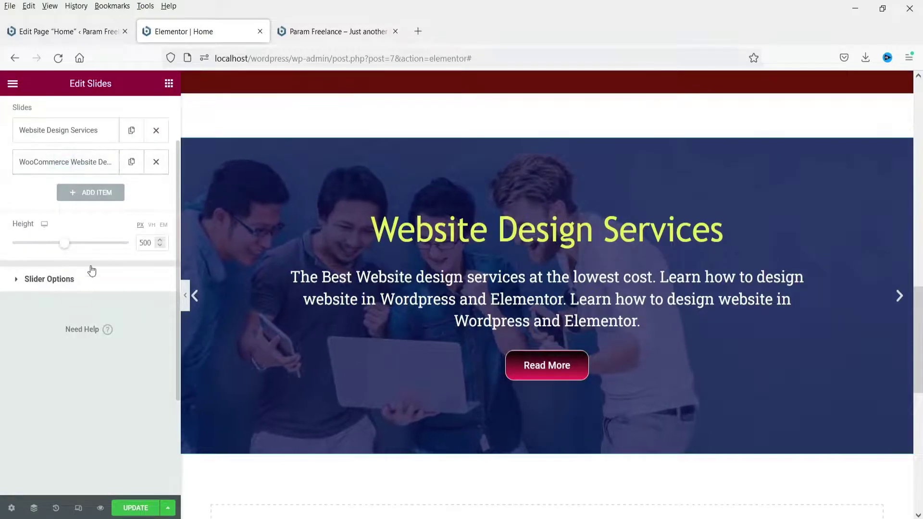
# Set the height of the second slider's slides to 600 px and preview the slider at full page width.
pyautogui.doubleClick(144, 242)
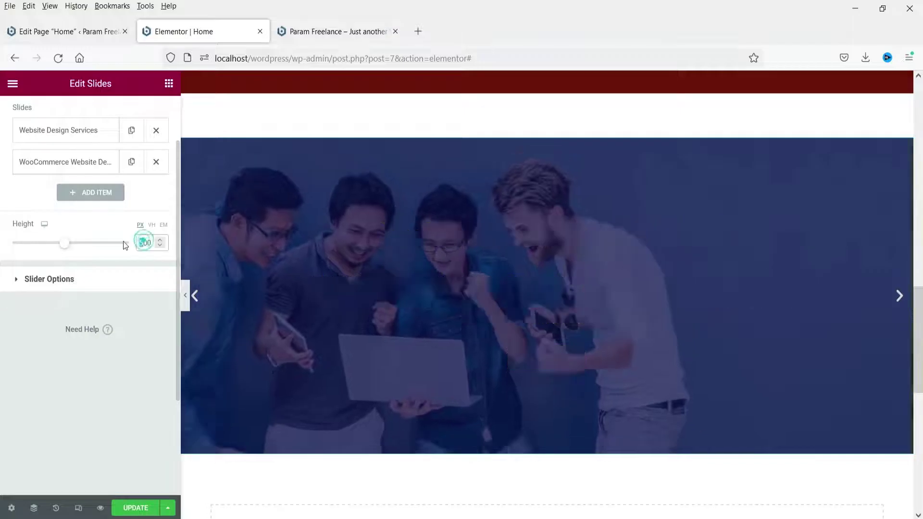
pyautogui.write('600')
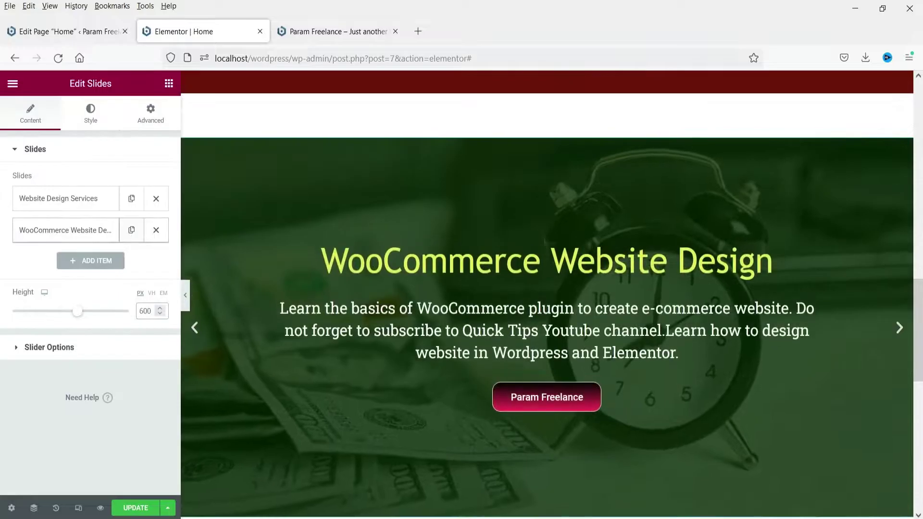
pyautogui.click(185, 295)
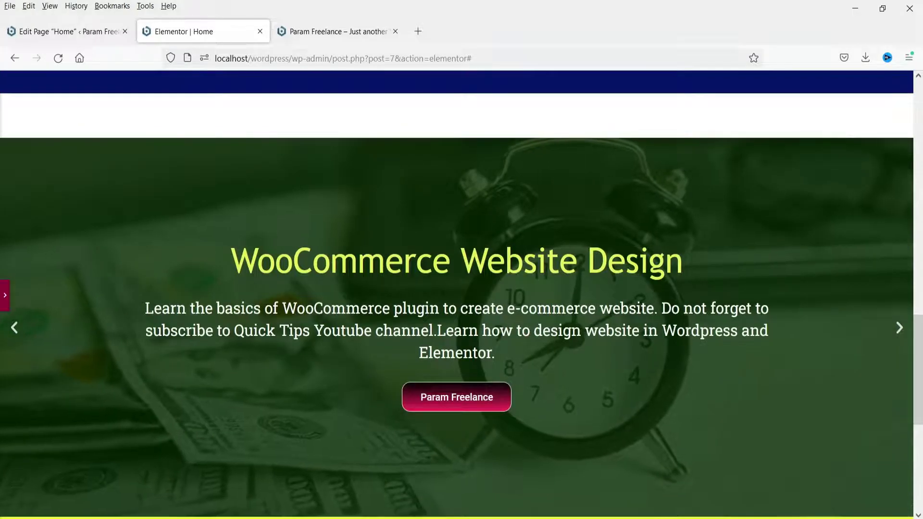
# Make the WooCommerce Website Design slide's green background overlay more transparent, with the colour #062501BD, and collapse the slide's settings.
pyautogui.click(5, 295)
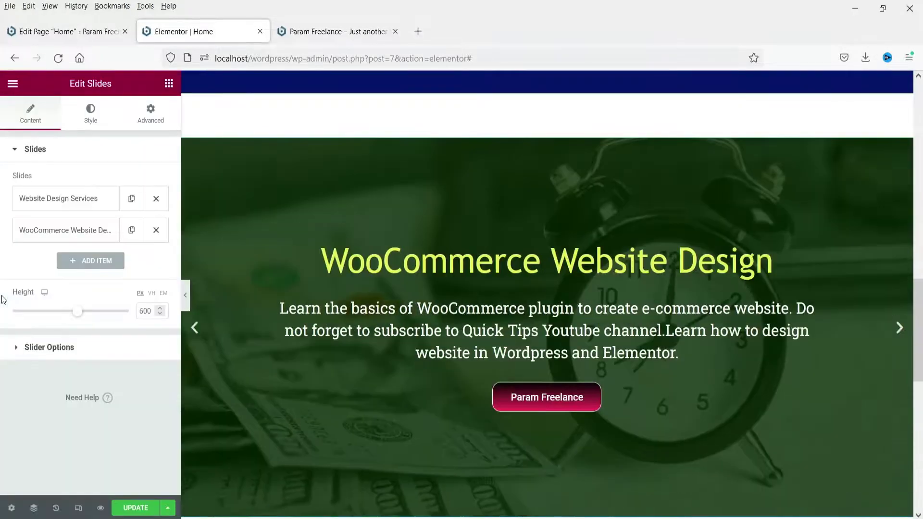
pyautogui.click(89, 231)
pyautogui.scroll(-3, 87, 227)
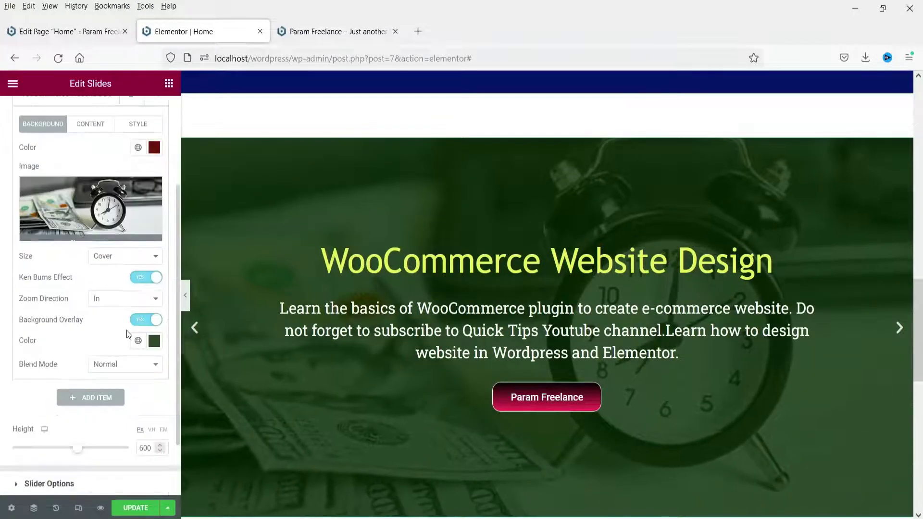
pyautogui.click(153, 340)
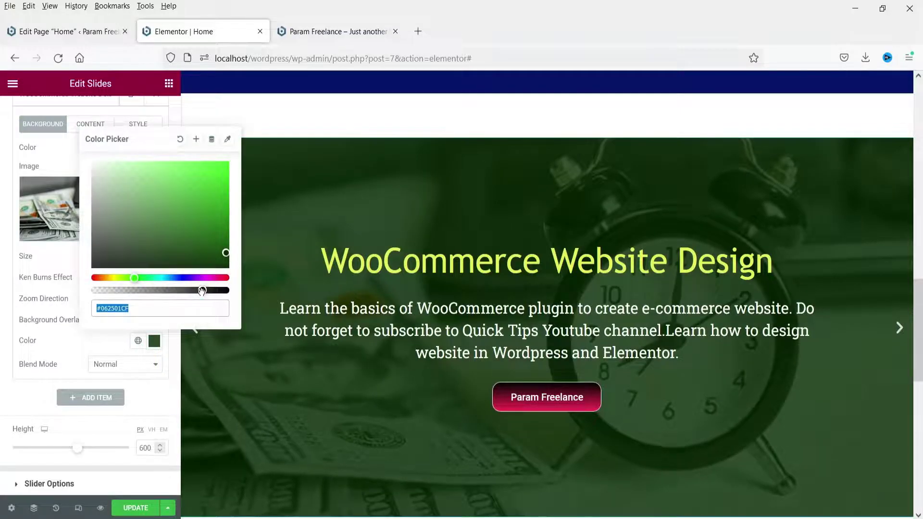
pyautogui.moveTo(202, 291); pyautogui.dragTo(193, 291)
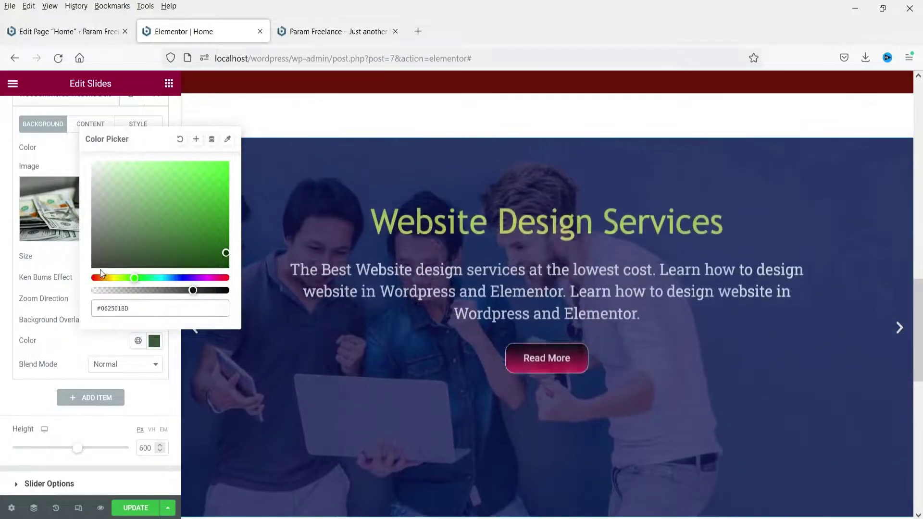
pyautogui.click(45, 263)
pyautogui.scroll(3, 36, 246)
pyautogui.click(40, 239)
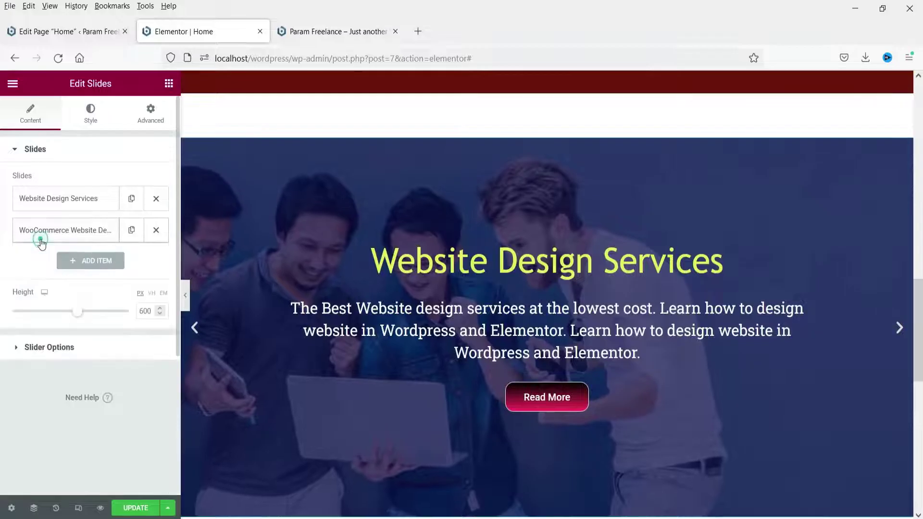
# Style the slider's content with a width of 50%, right horizontal position, bottom vertical position and right-aligned text.
pyautogui.click(91, 114)
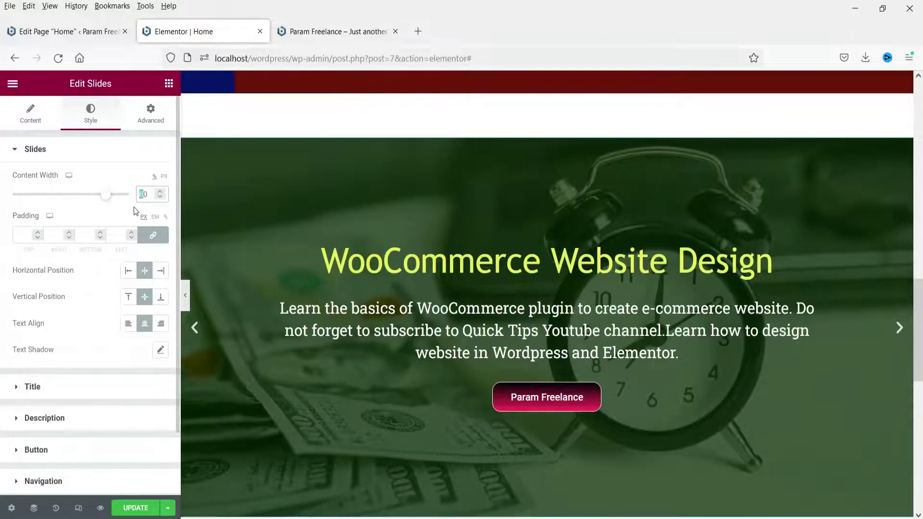
pyautogui.write('50')
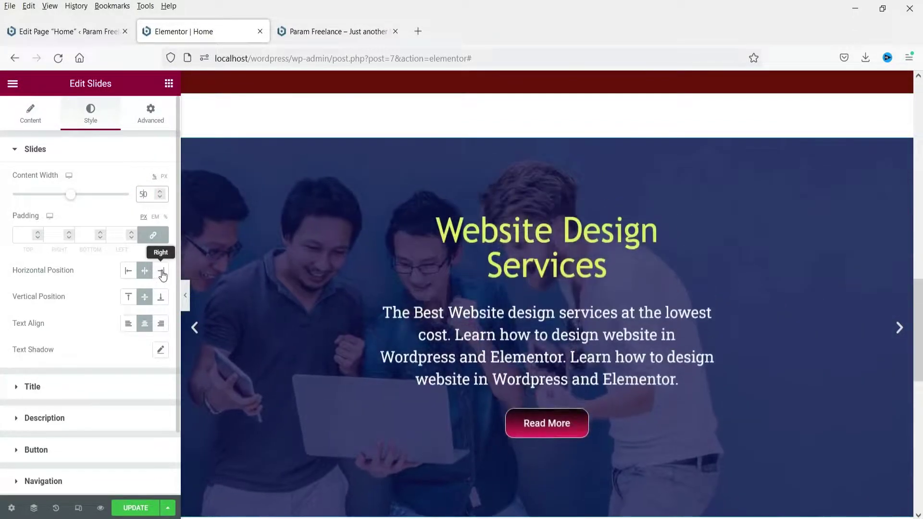
pyautogui.click(162, 272)
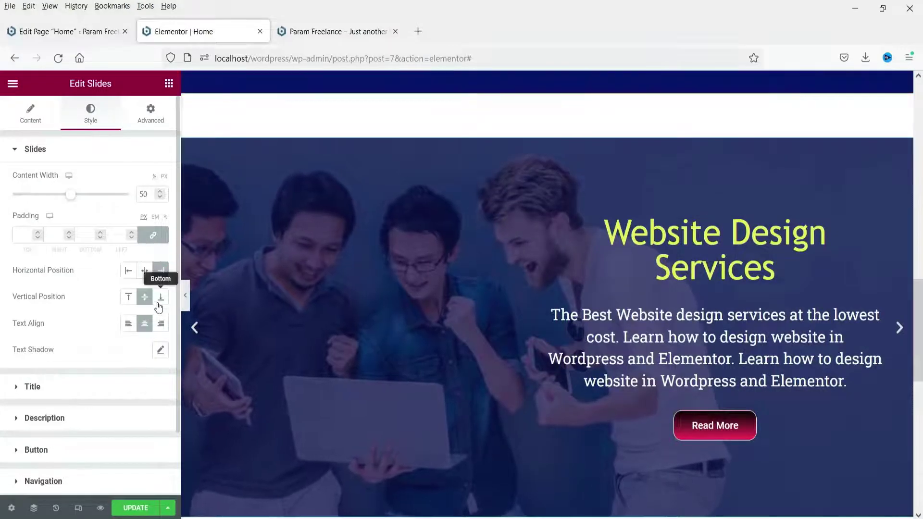
pyautogui.click(161, 299)
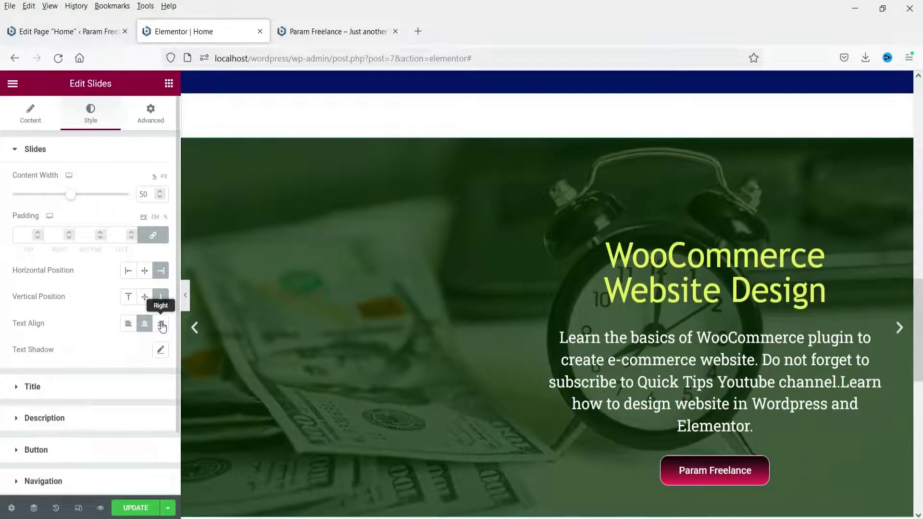
pyautogui.click(161, 324)
pyautogui.scroll(-2, 860, 290)
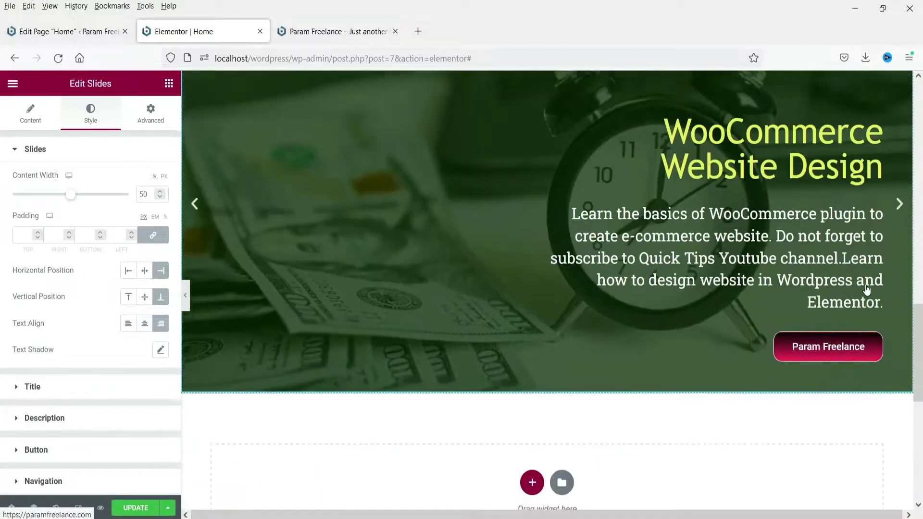
pyautogui.scroll(2, 800, 186)
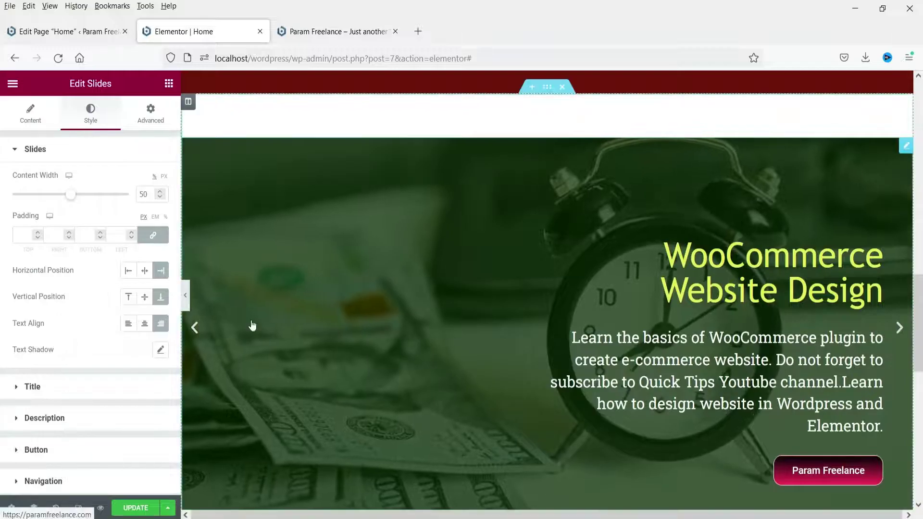
# Try a slide content width of 80%, settle on 60%, and set the vertical position to middle.
pyautogui.click(143, 192)
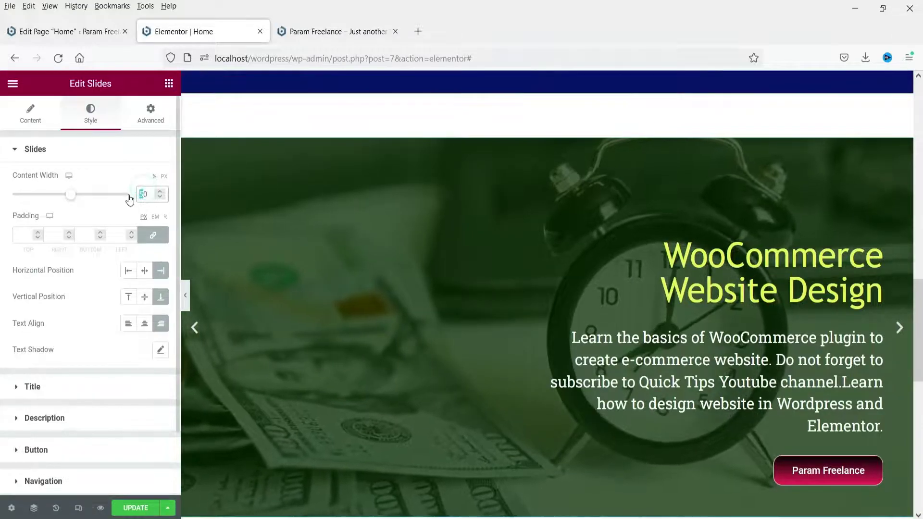
pyautogui.write('8')
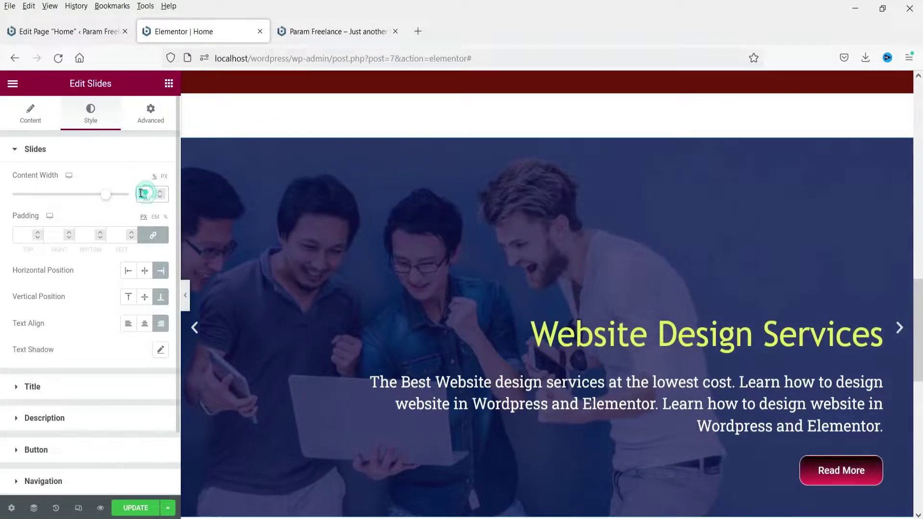
pyautogui.write('60')
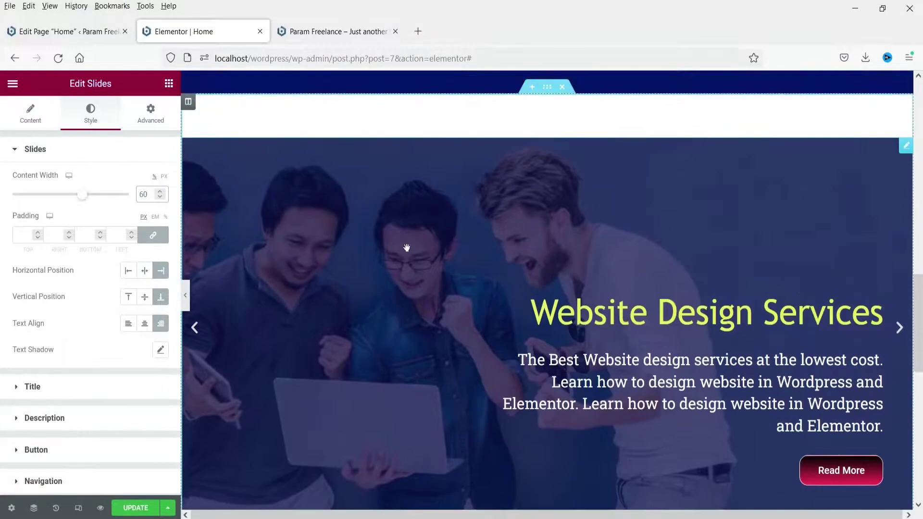
pyautogui.click(144, 298)
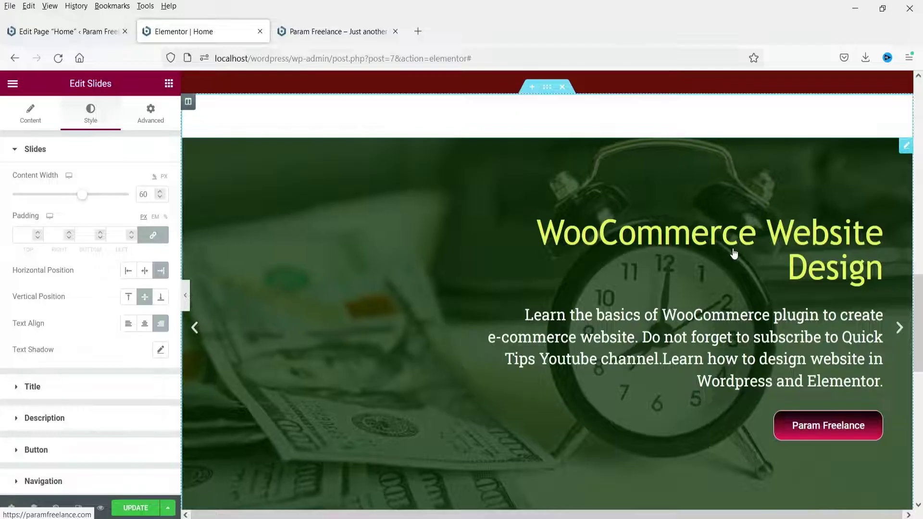
# Enable the custom style for the WooCommerce Website Design slide only.
pyautogui.click(31, 120)
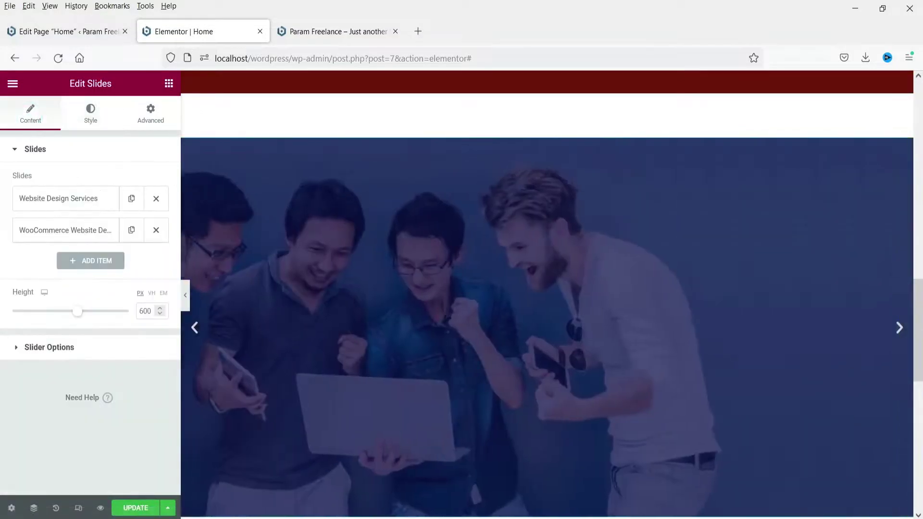
pyautogui.click(70, 231)
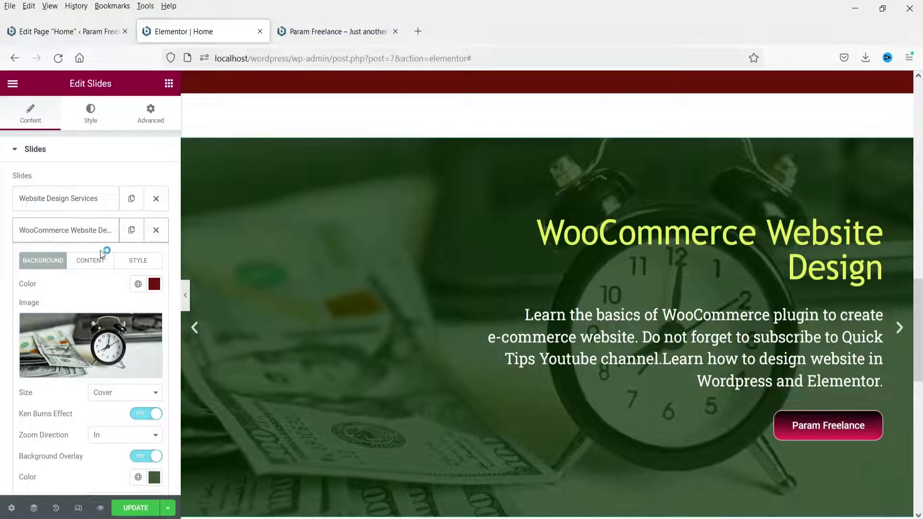
pyautogui.click(140, 265)
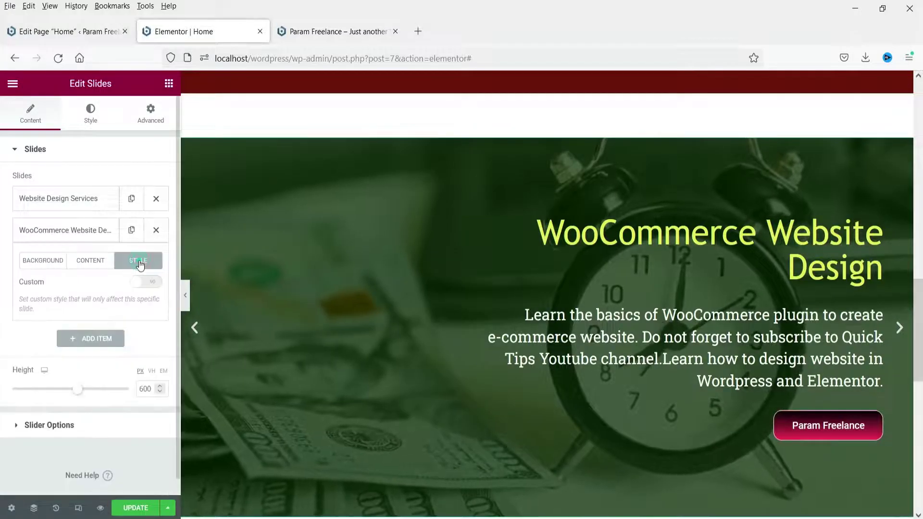
pyautogui.click(152, 288)
pyautogui.scroll(-2, 127, 283)
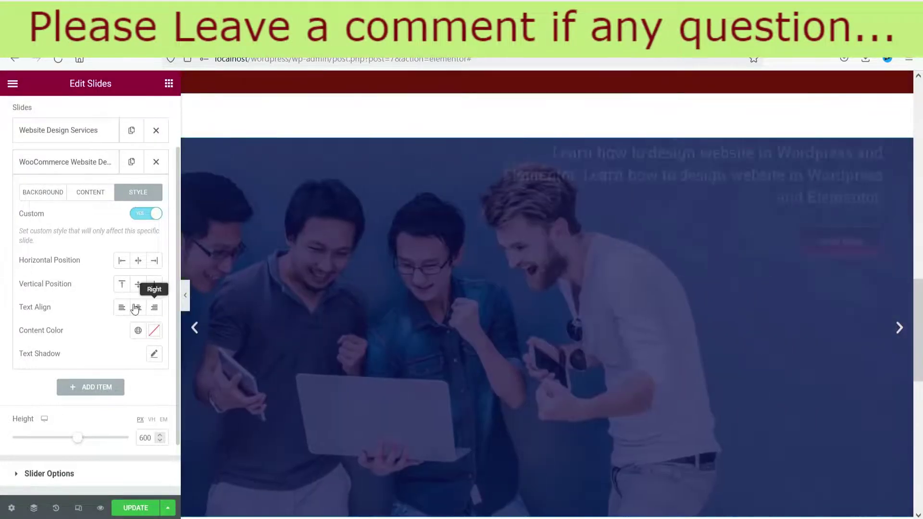
# Give the WooCommerce Website Design slide a custom bottom vertical position and right horizontal position, trying centre first, and collapse its settings.
pyautogui.click(154, 284)
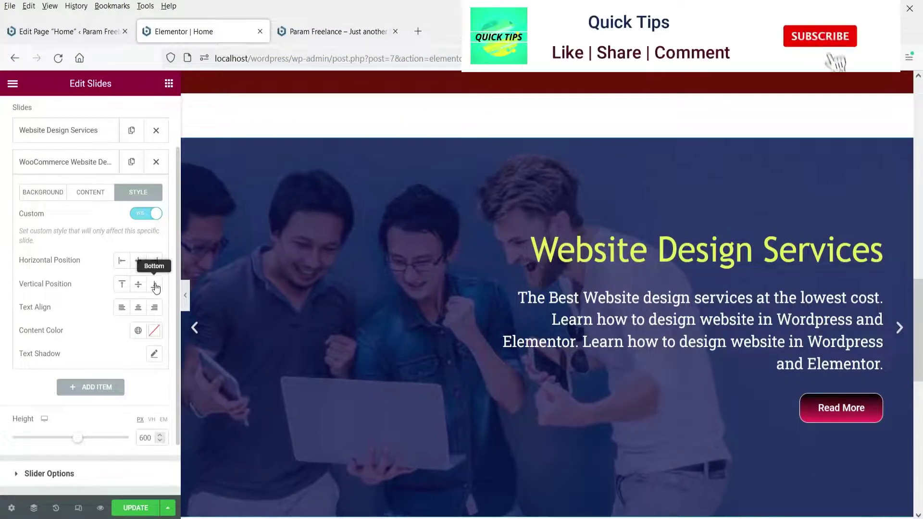
pyautogui.click(154, 285)
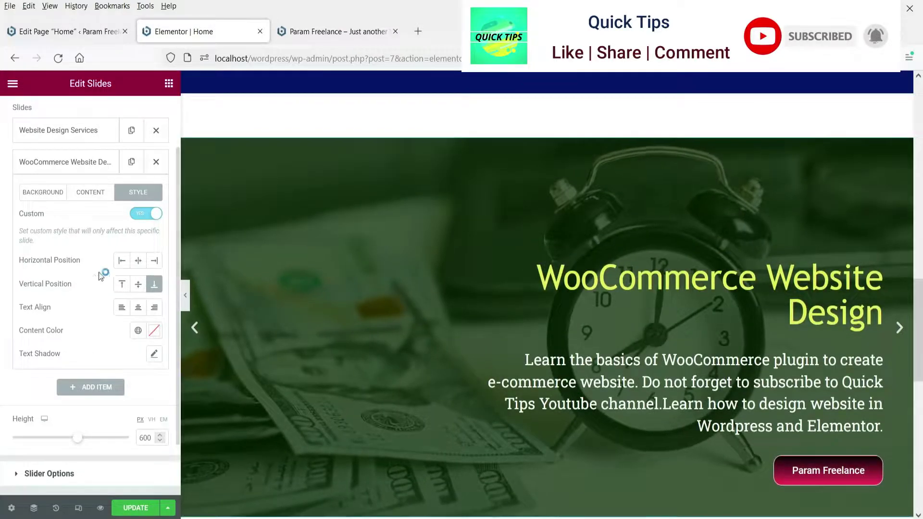
pyautogui.click(138, 263)
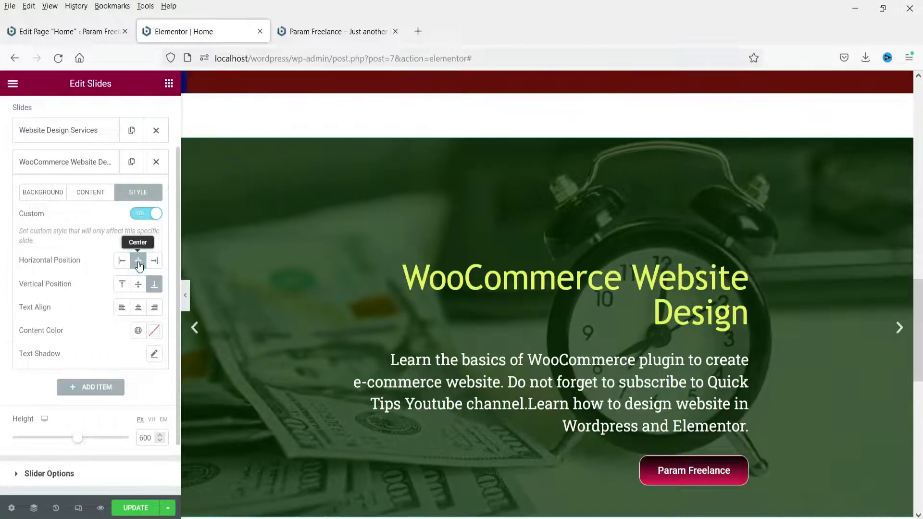
pyautogui.click(156, 264)
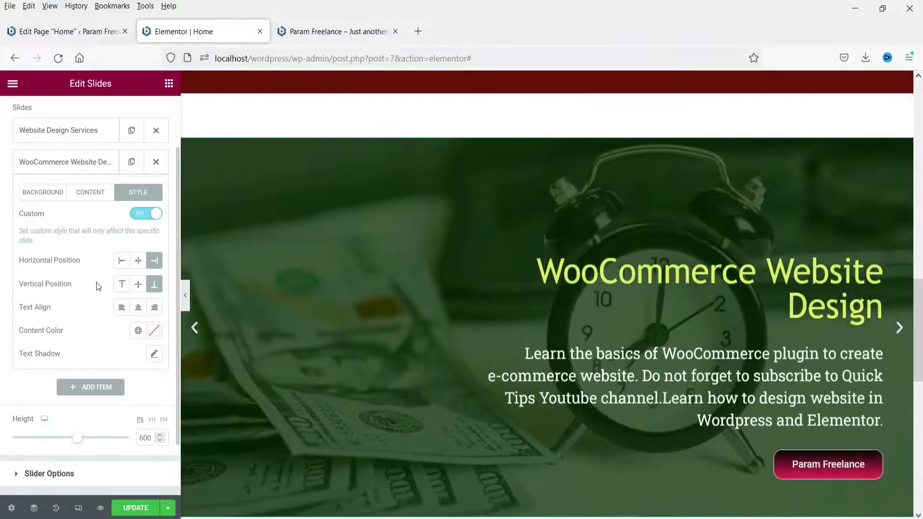
pyautogui.scroll(-2, 98, 282)
pyautogui.scroll(3, 102, 280)
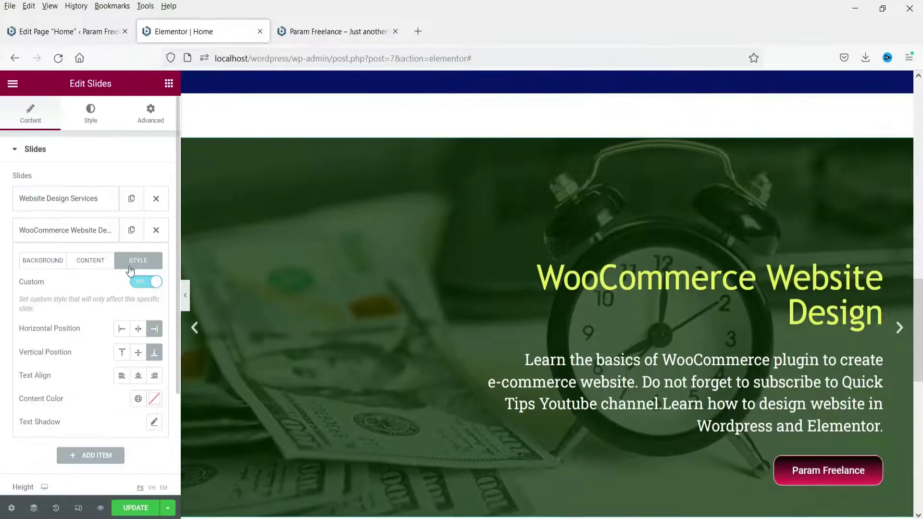
pyautogui.click(32, 261)
pyautogui.click(65, 232)
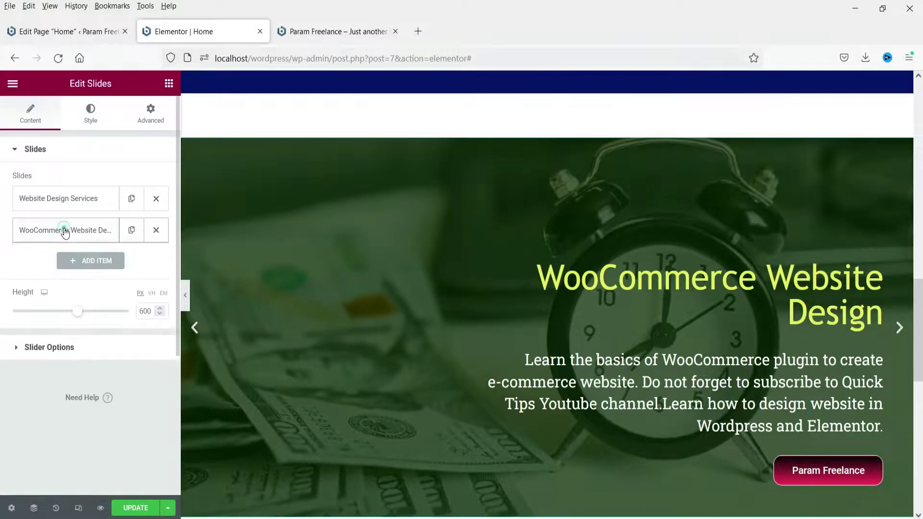
# Update the Home page and reload the live Param Freelance site.
pyautogui.click(136, 510)
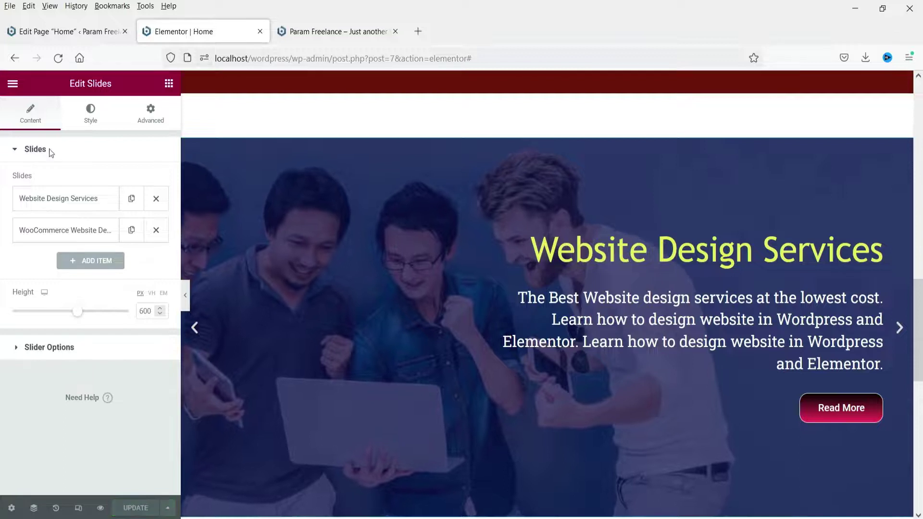
pyautogui.click(318, 32)
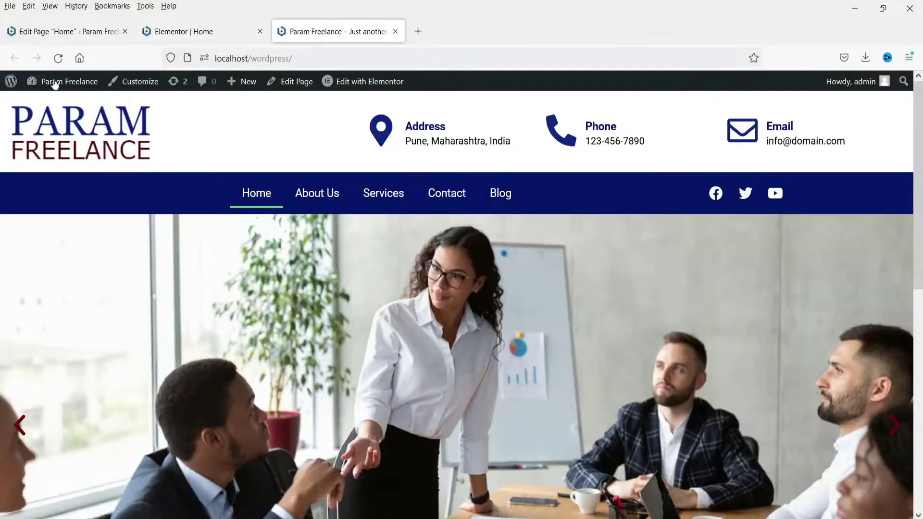
pyautogui.click(59, 58)
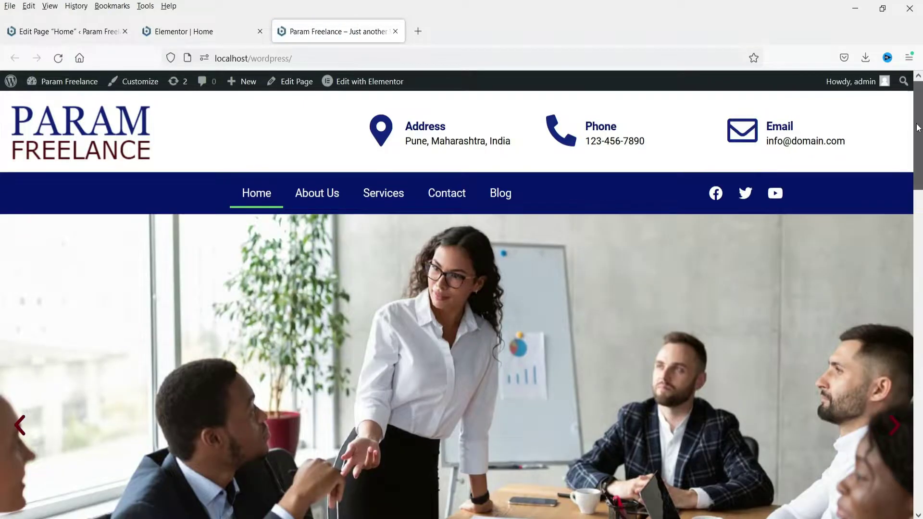
# Check both sliders on the live home page by advancing through their slides.
pyautogui.moveTo(918, 127); pyautogui.dragTo(540, 248)
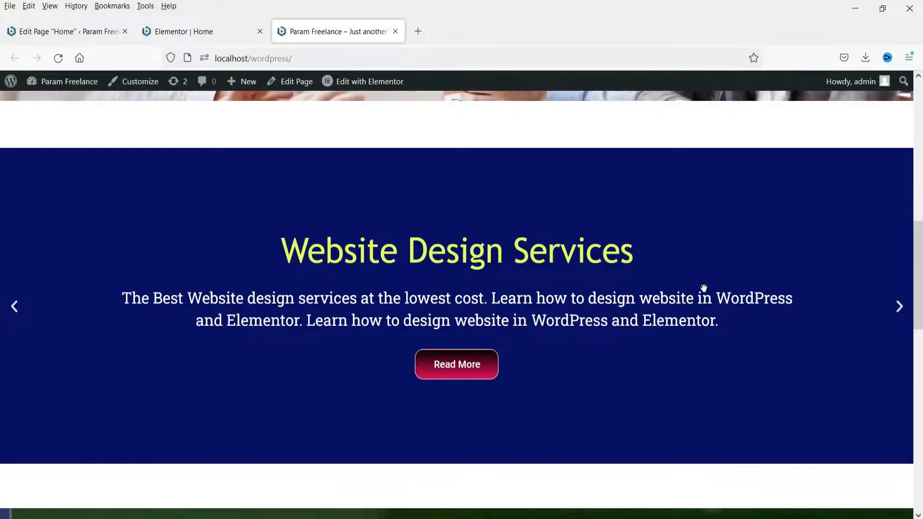
pyautogui.click(900, 310)
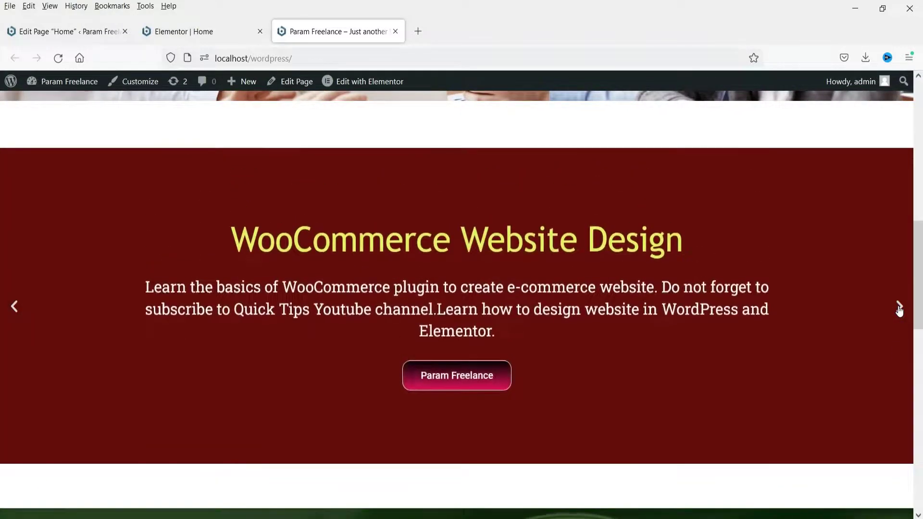
pyautogui.click(899, 310)
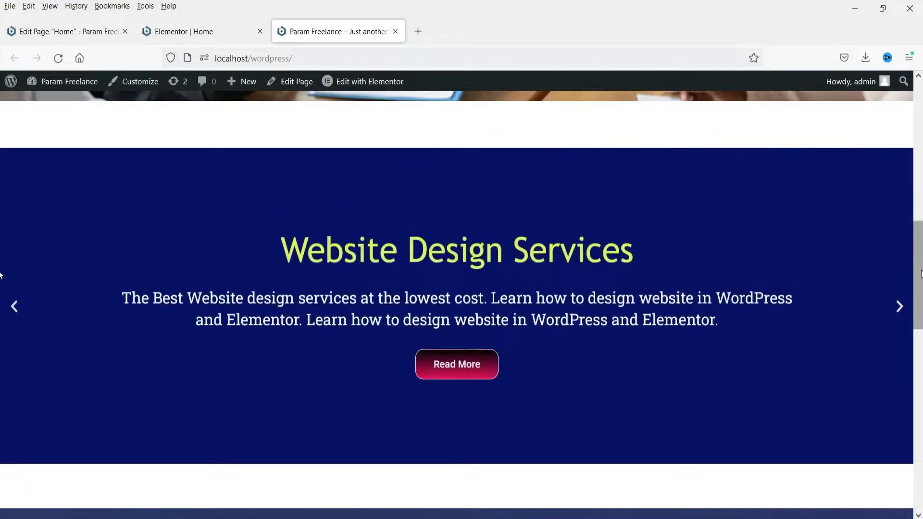
pyautogui.scroll(-8, 1, 276)
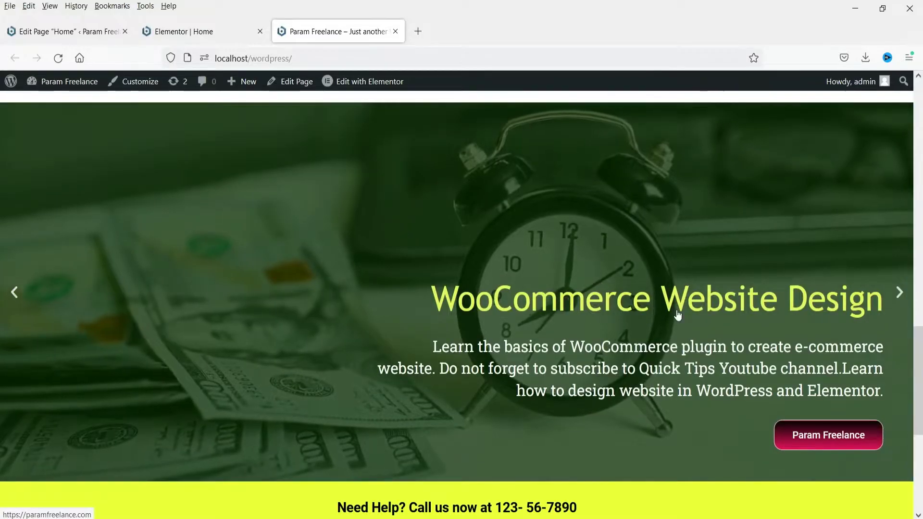
pyautogui.click(900, 296)
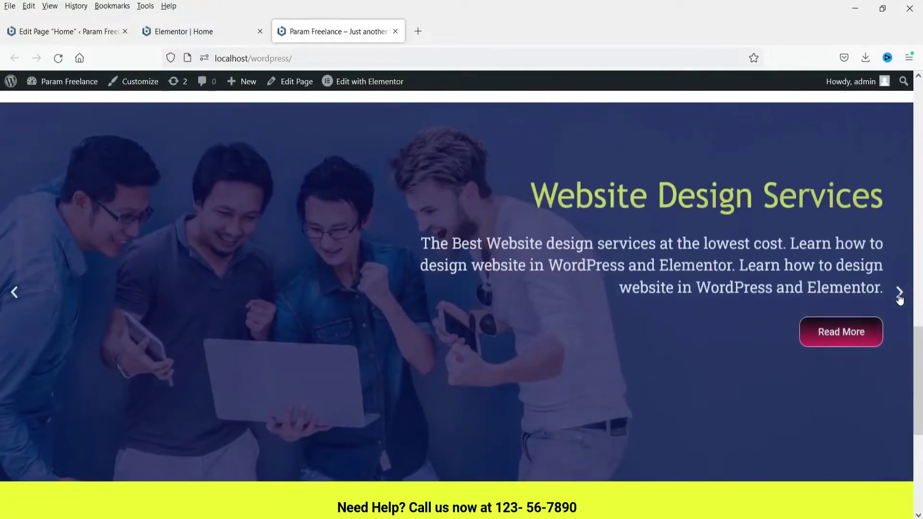
pyautogui.click(899, 295)
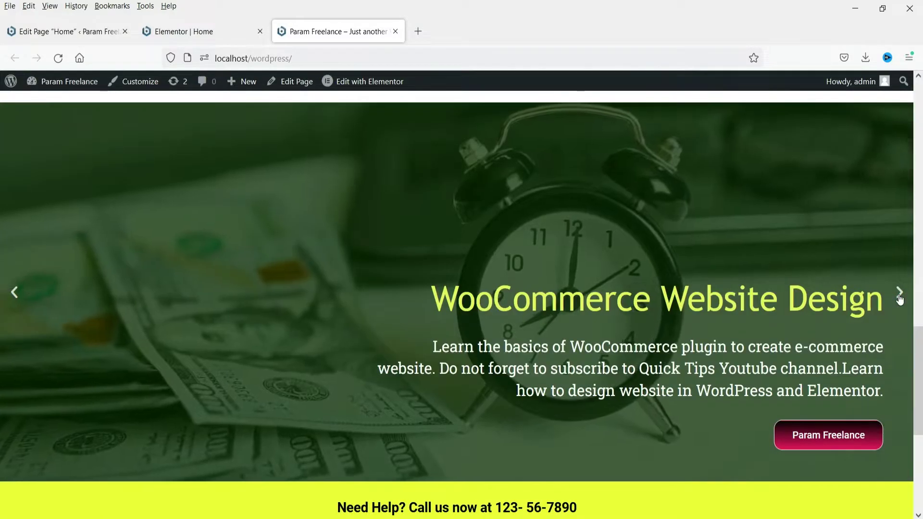